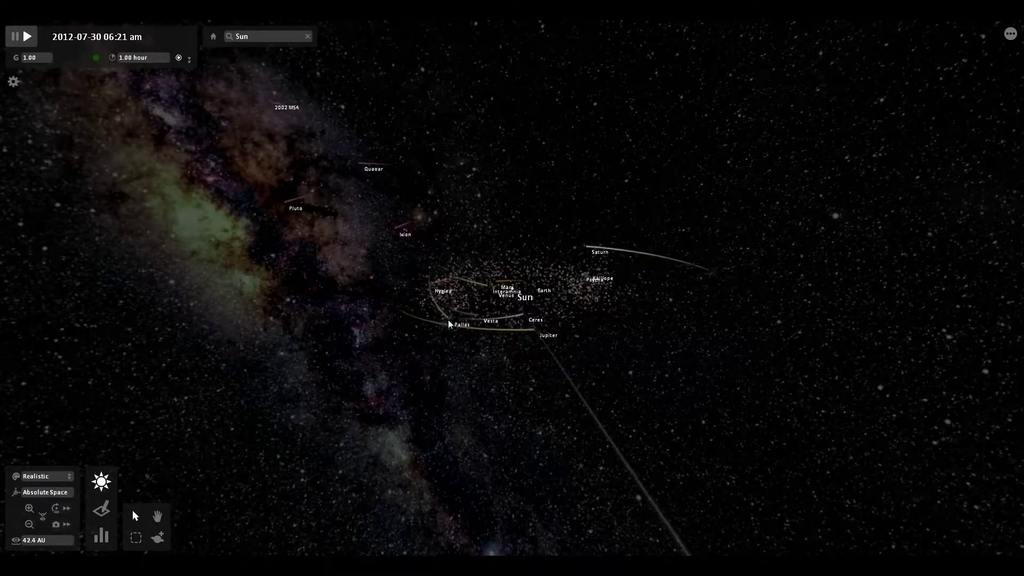
# - Focus the camera on Jupiter and view its sunlit side up close
pyautogui.scroll(5, 449, 320)
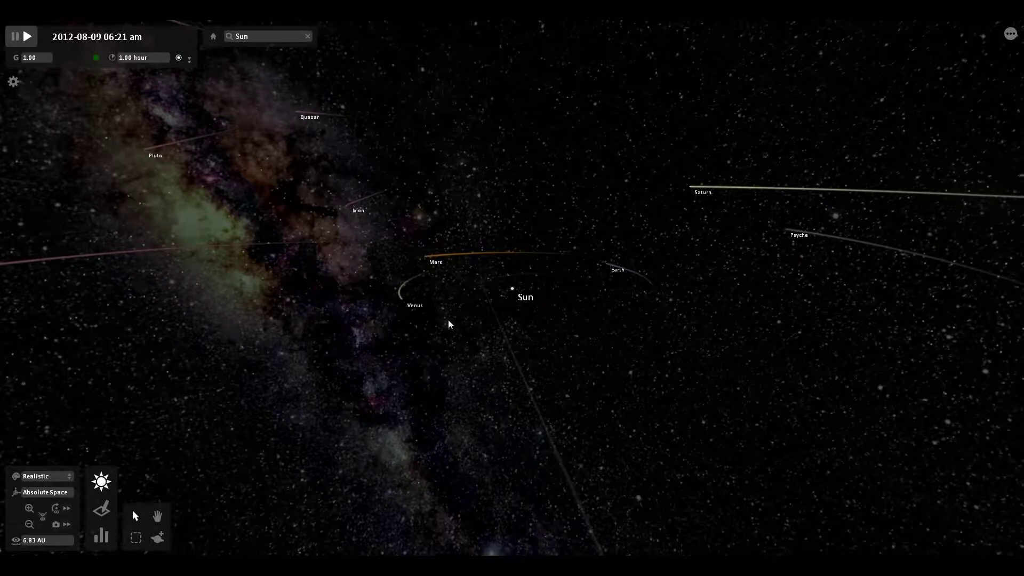
pyautogui.scroll(-5, 417, 367)
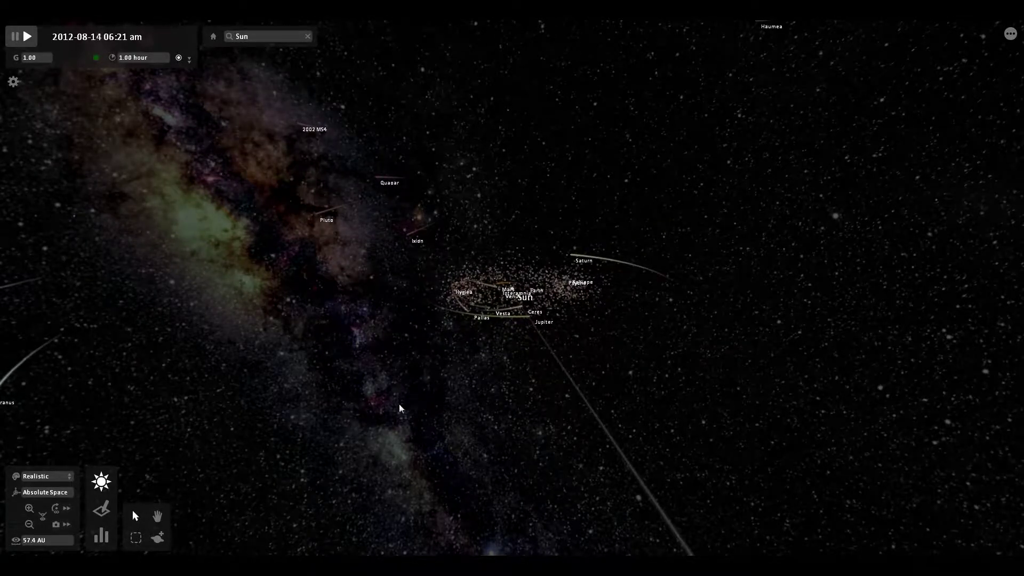
pyautogui.scroll(3, 543, 411)
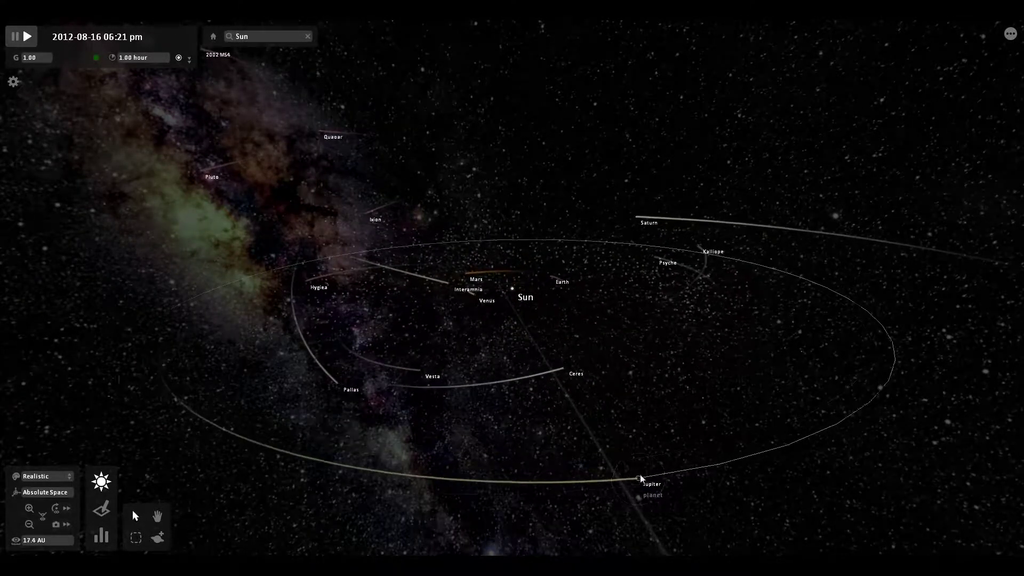
pyautogui.click(646, 483)
pyautogui.doubleClick(646, 480)
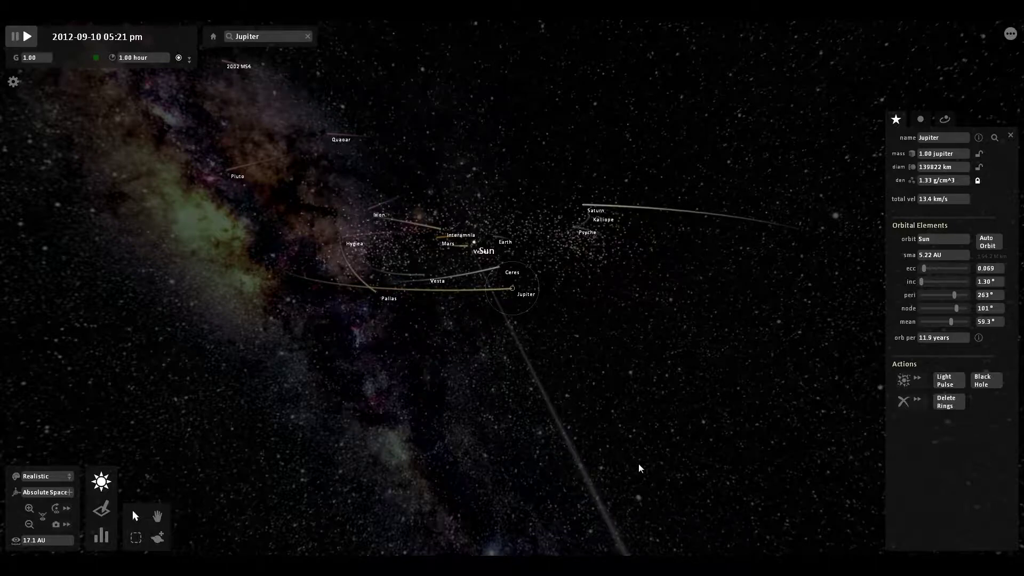
pyautogui.scroll(15, 496, 307)
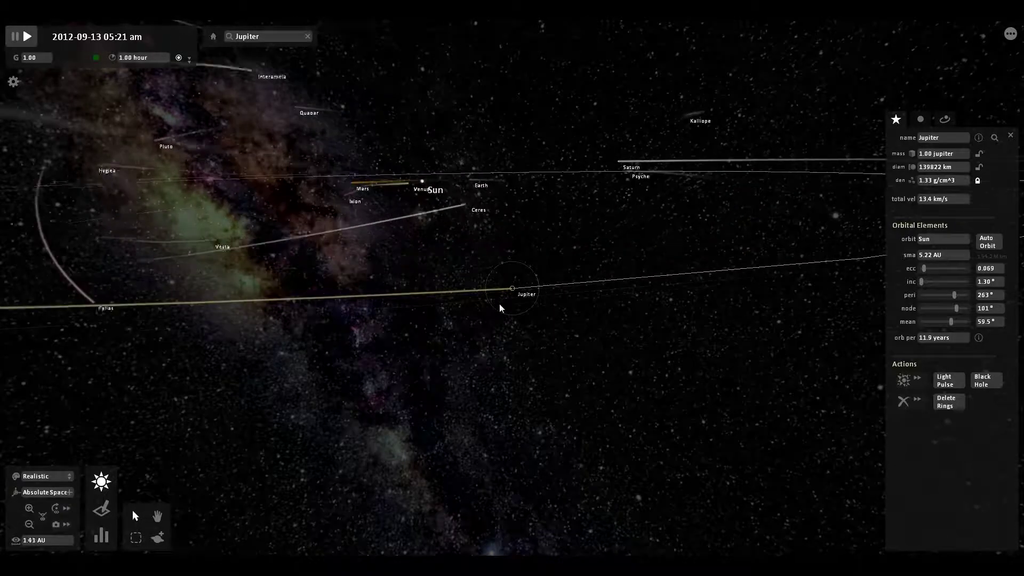
pyautogui.scroll(5, 501, 310)
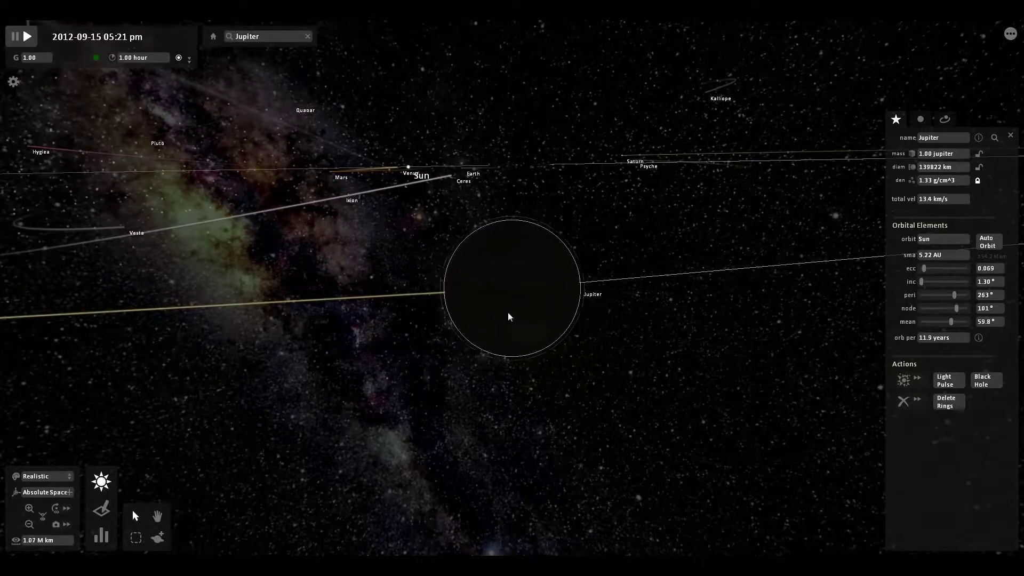
pyautogui.scroll(-1, 508, 312)
pyautogui.moveTo(508, 312); pyautogui.dragTo(78, 388)
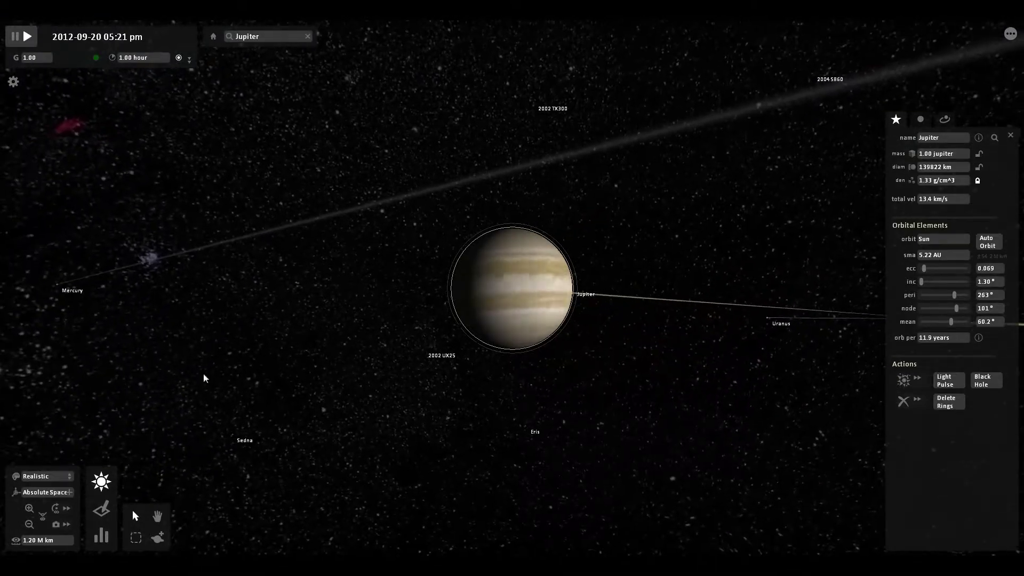
pyautogui.scroll(5, 507, 339)
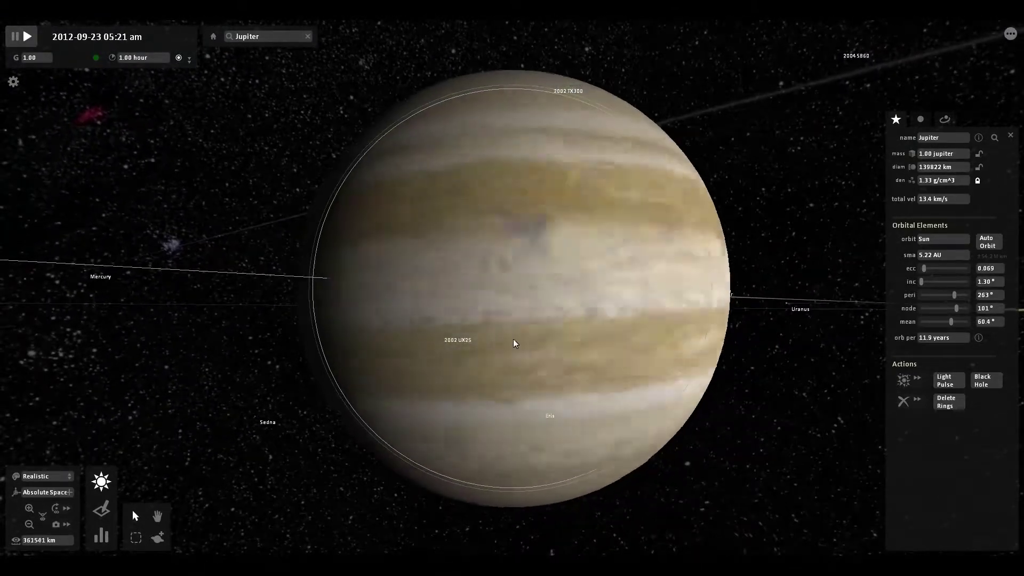
# - Set the simulation time step to 1 second
pyautogui.click(189, 58)
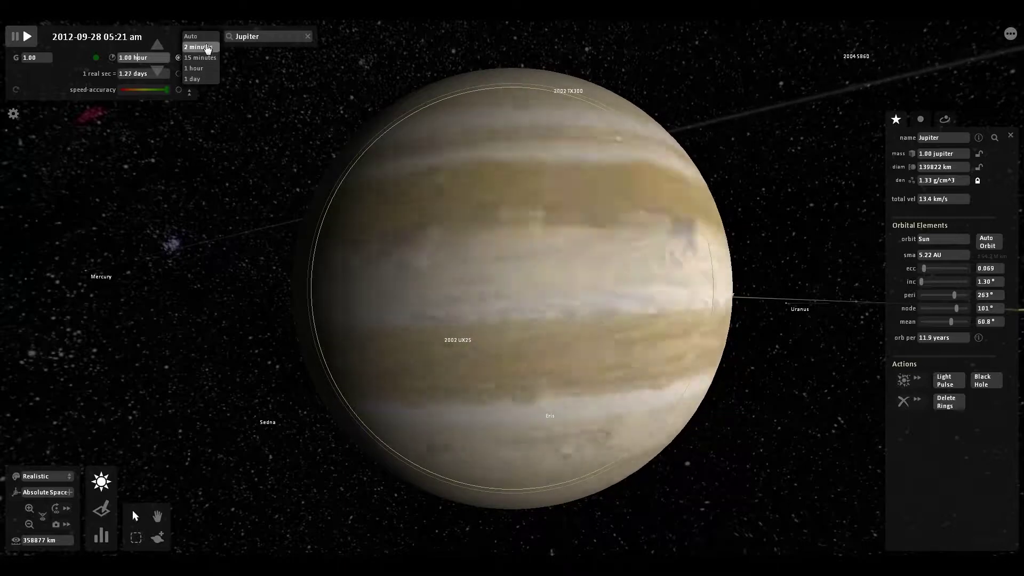
pyautogui.click(166, 59)
pyautogui.press('BackSpace')
pyautogui.press('BackSpace')
pyautogui.press('BackSpace')
pyautogui.press('BackSpace')
pyautogui.press('BackSpace')
pyautogui.press('BackSpace')
pyautogui.press('BackSpace')
pyautogui.press('BackSpace')
pyautogui.press('BackSpace')
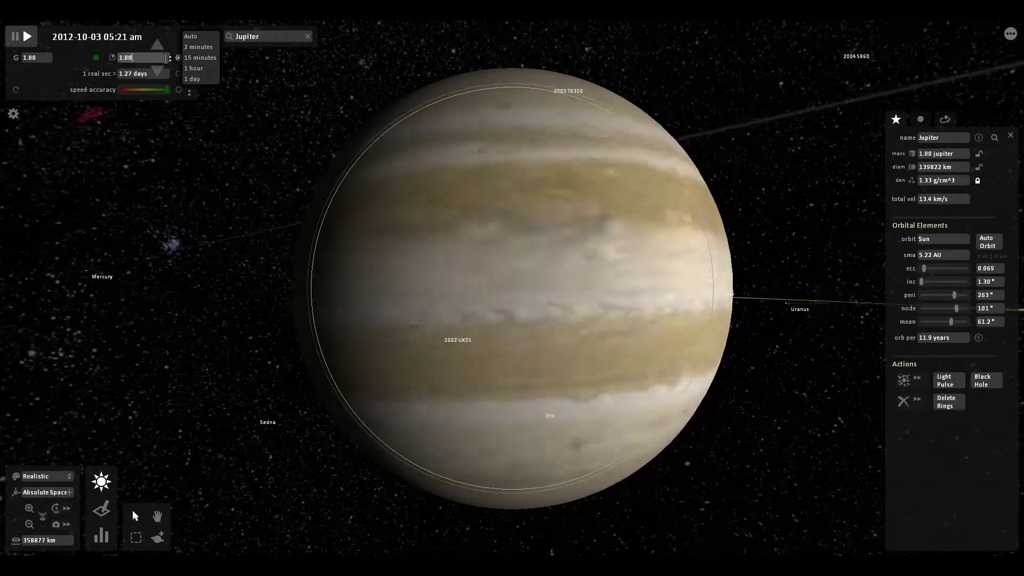
pyautogui.write('1 sec')
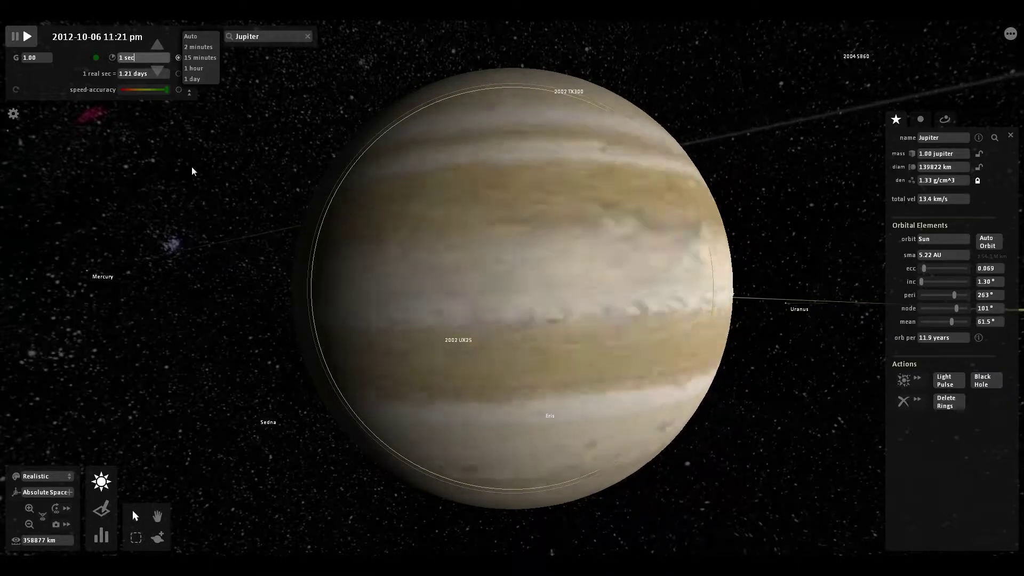
pyautogui.press('Return')
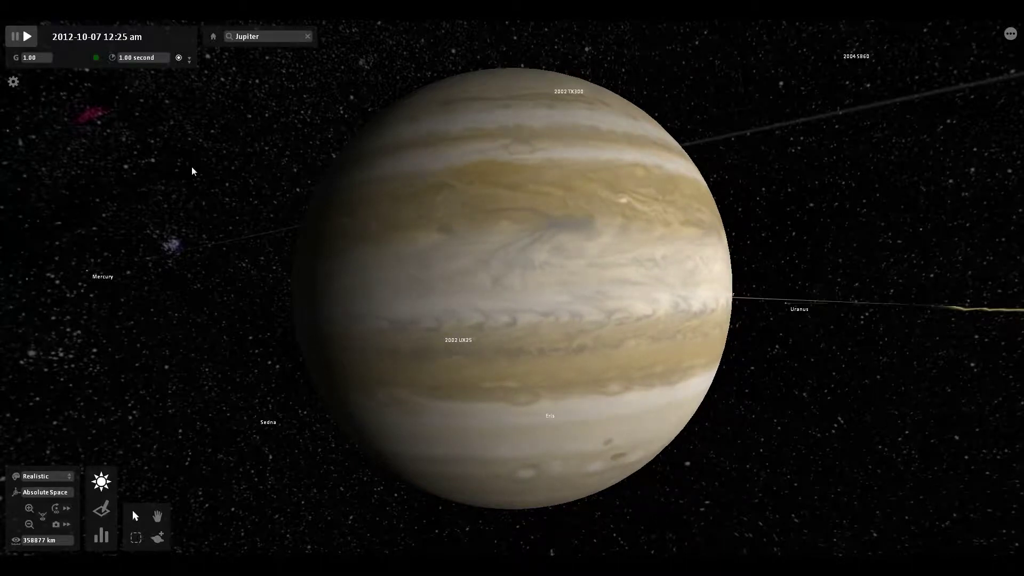
# - Place a landing point on Jupiter's sunlit cloud bands in surface view and inspect it from several angles
pyautogui.doubleClick(440, 276)
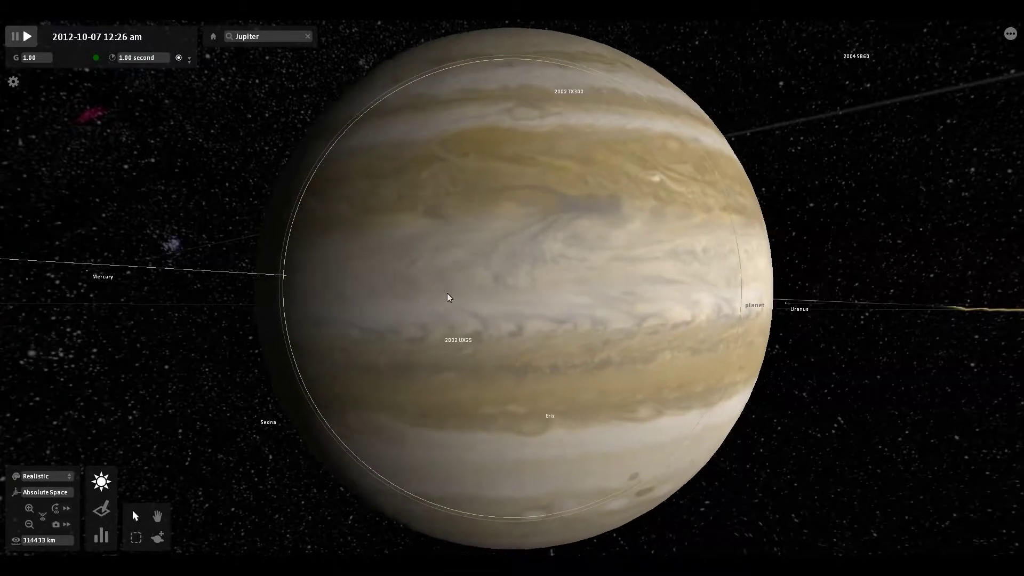
pyautogui.doubleClick(447, 298)
pyautogui.scroll(-5, 445, 308)
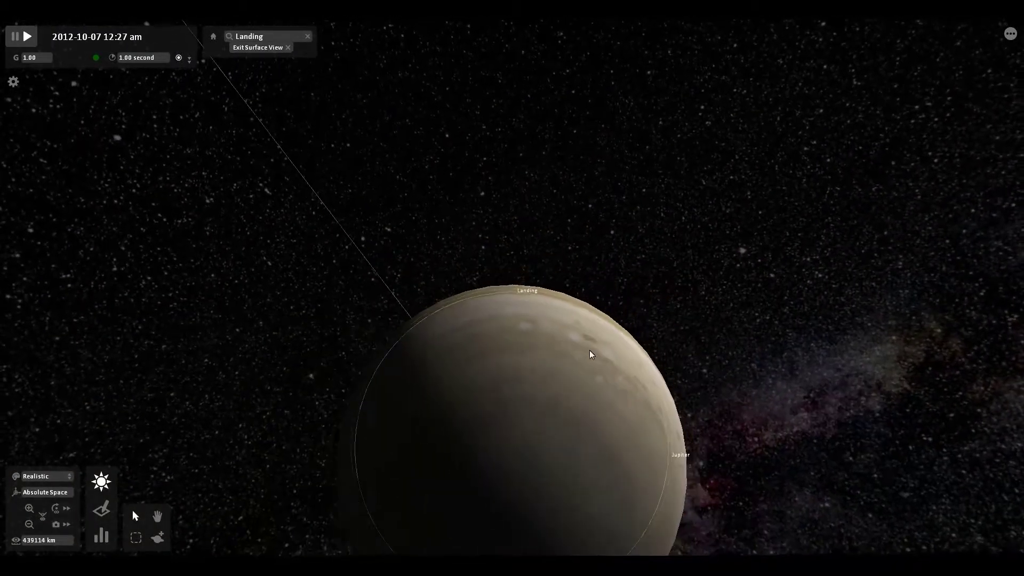
pyautogui.moveTo(590, 350); pyautogui.dragTo(412, 403)
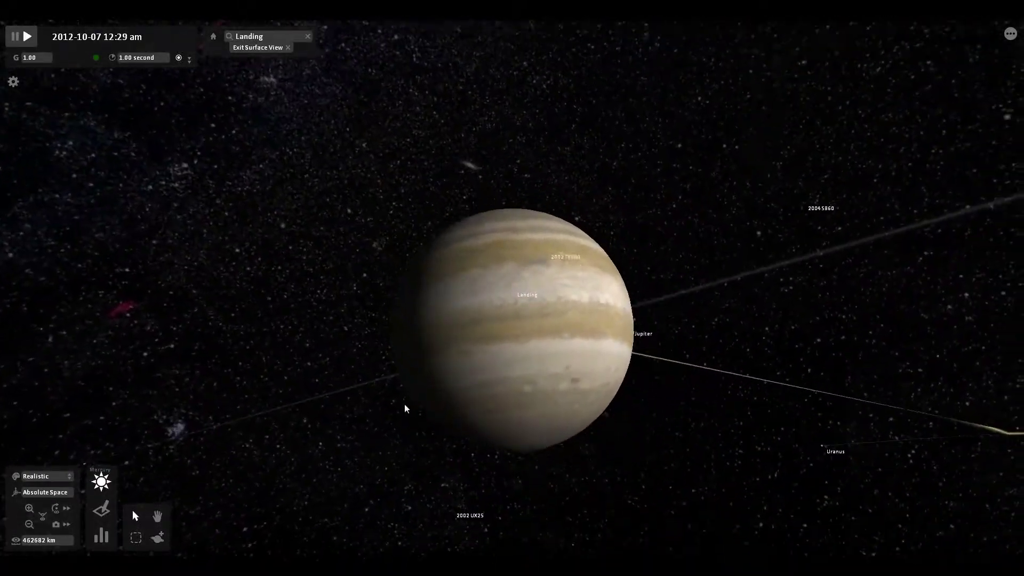
pyautogui.moveTo(634, 346); pyautogui.dragTo(609, 355)
pyautogui.scroll(-3, 611, 357)
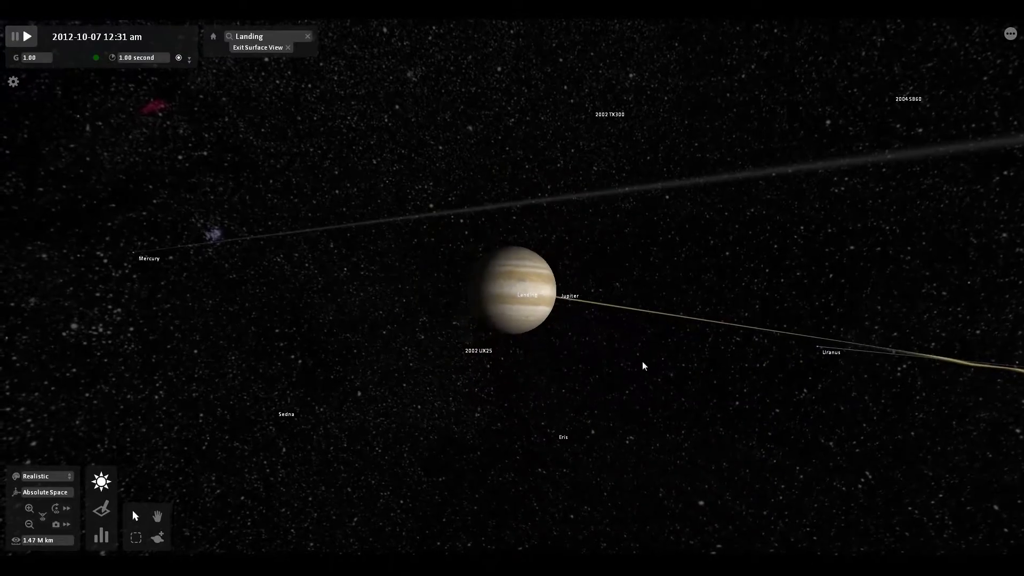
# - Leave the surface view by refocusing on Jupiter and examine its fully lit side
pyautogui.scroll(8, 642, 360)
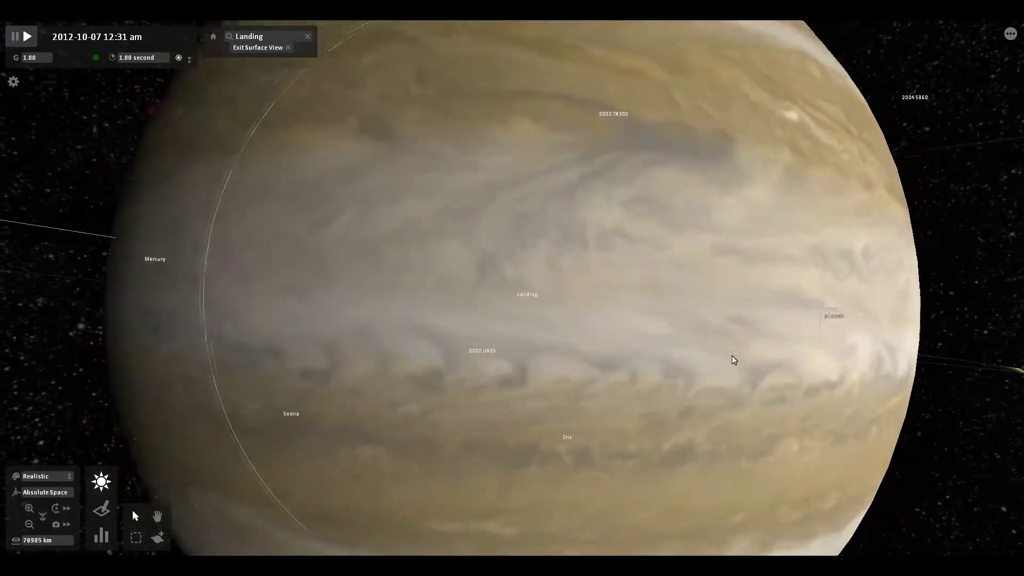
pyautogui.moveTo(732, 355); pyautogui.dragTo(712, 383)
pyautogui.scroll(-4, 712, 383)
pyautogui.doubleClick(494, 472)
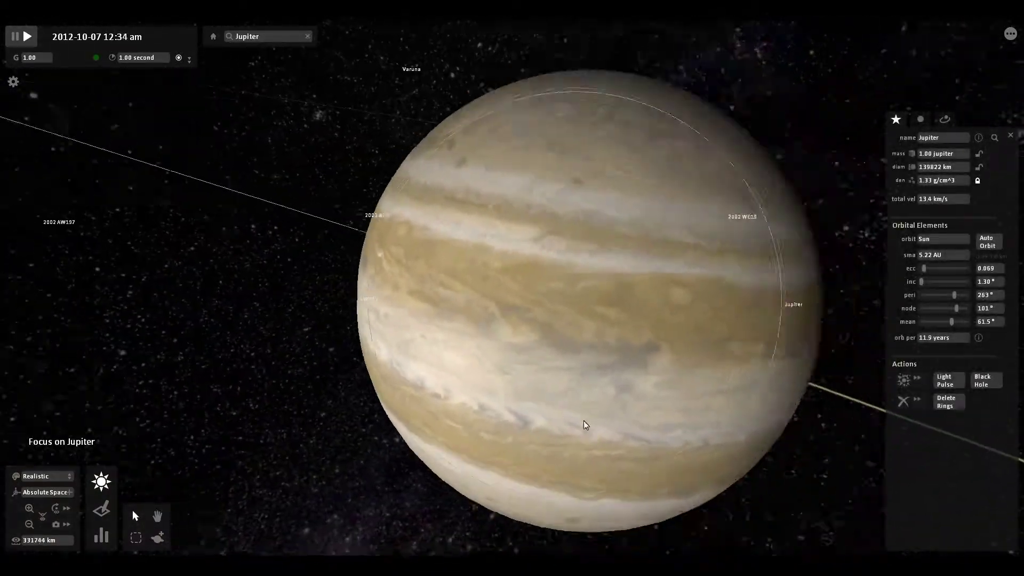
pyautogui.moveTo(566, 351); pyautogui.dragTo(226, 449)
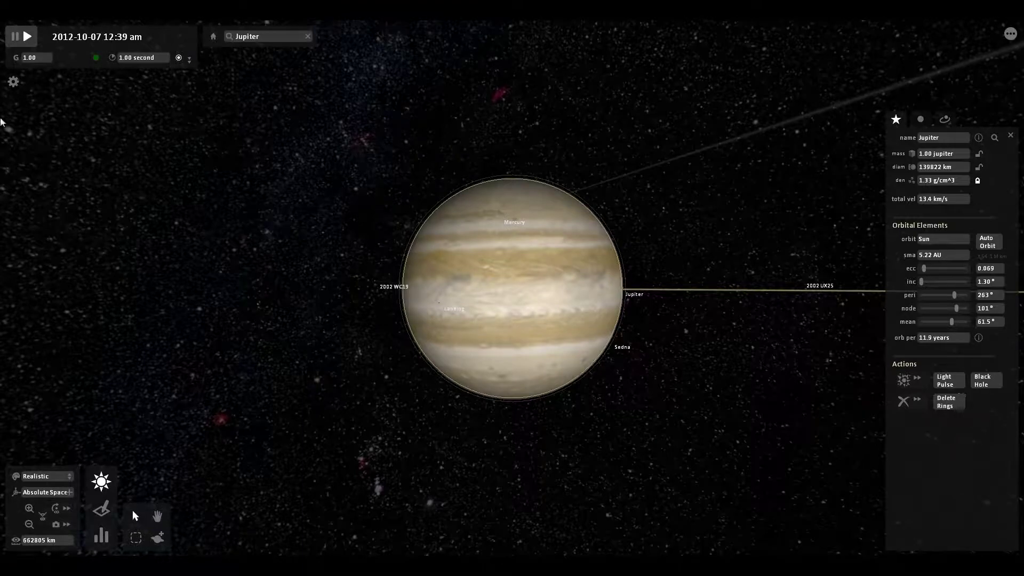
# - Set the simulation time step to 2 minutes and watch Jupiter rotate
pyautogui.moveTo(144, 57)
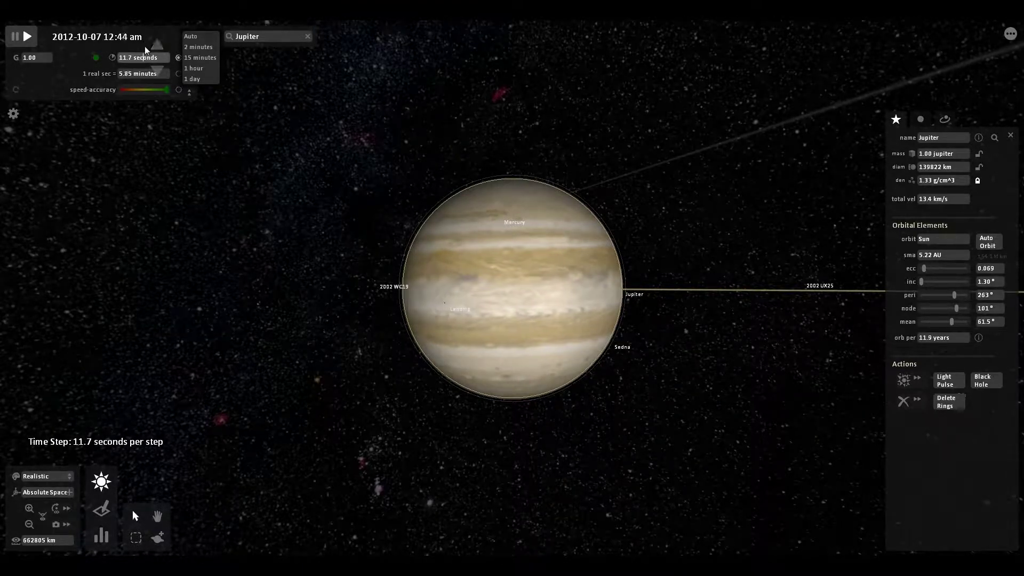
pyautogui.click(201, 46)
pyautogui.moveTo(290, 263); pyautogui.dragTo(672, 322)
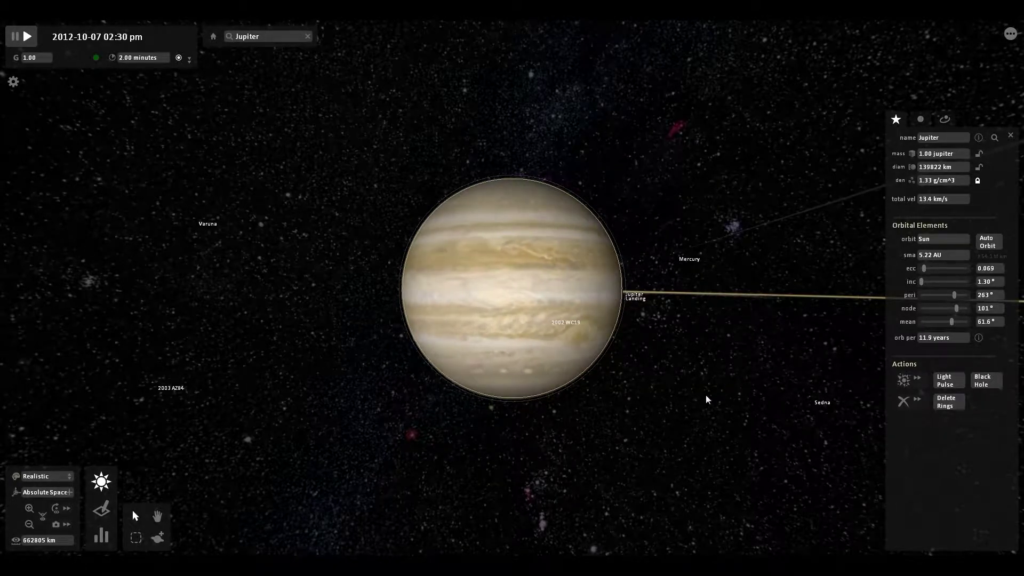
pyautogui.scroll(-5, 706, 398)
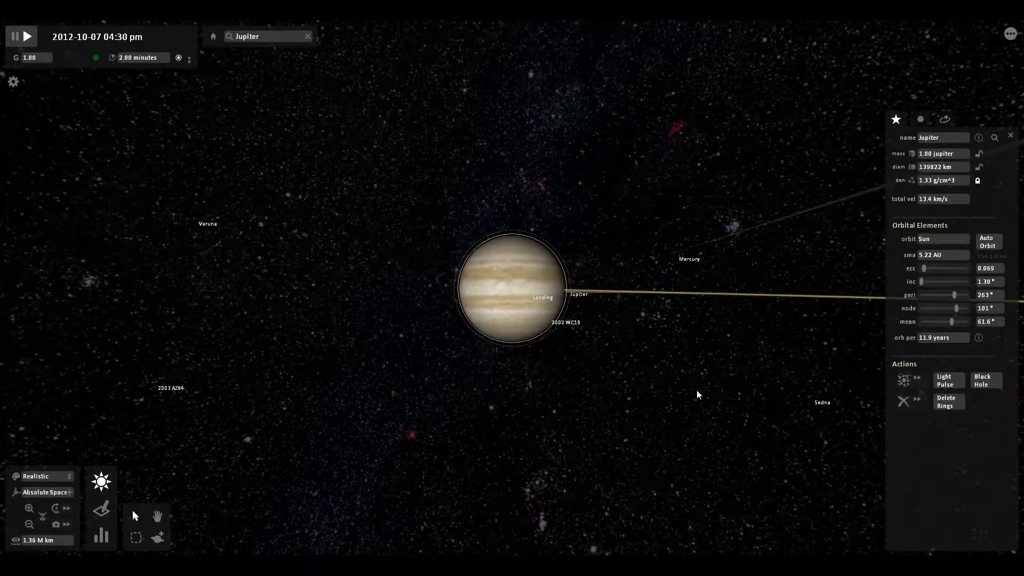
pyautogui.scroll(-3, 697, 397)
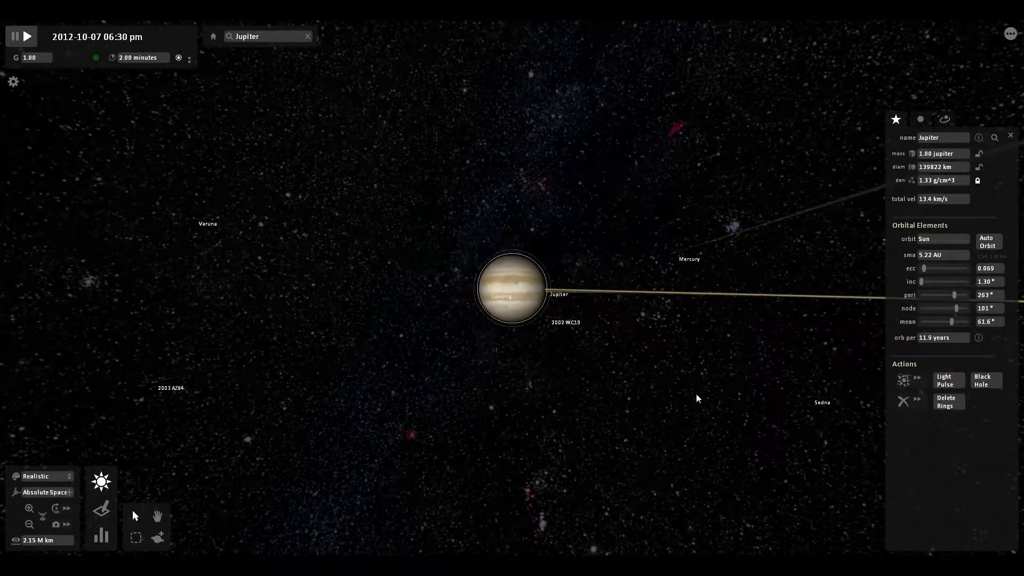
pyautogui.scroll(8, 696, 398)
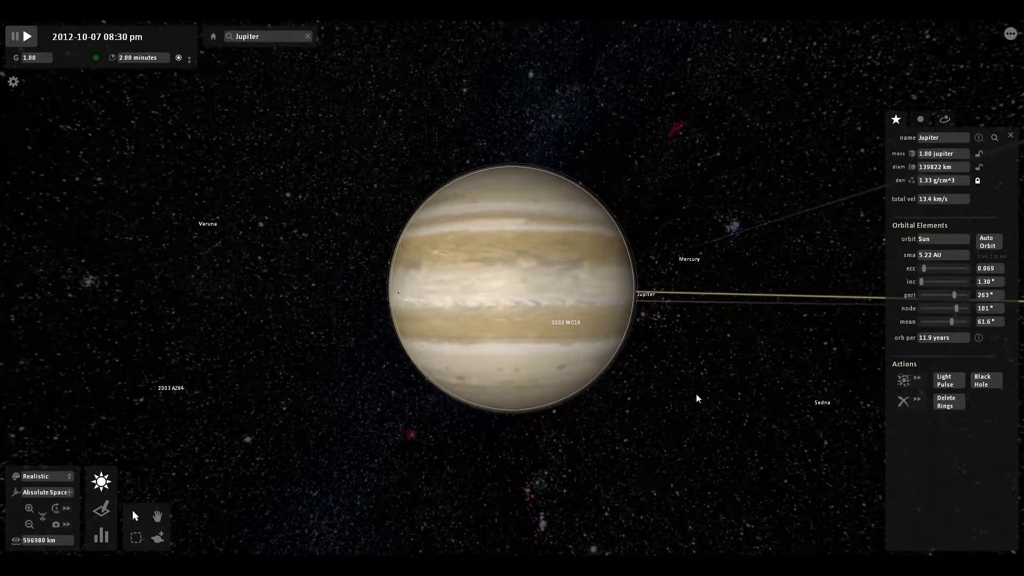
# - Select the object 2002 WC19 and explode it twice
pyautogui.click(564, 322)
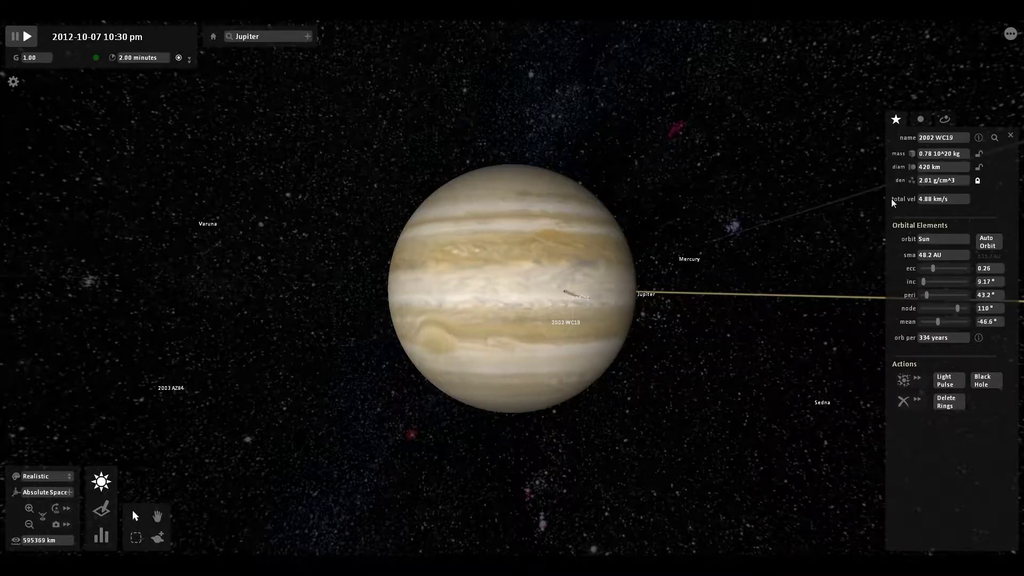
pyautogui.click(909, 380)
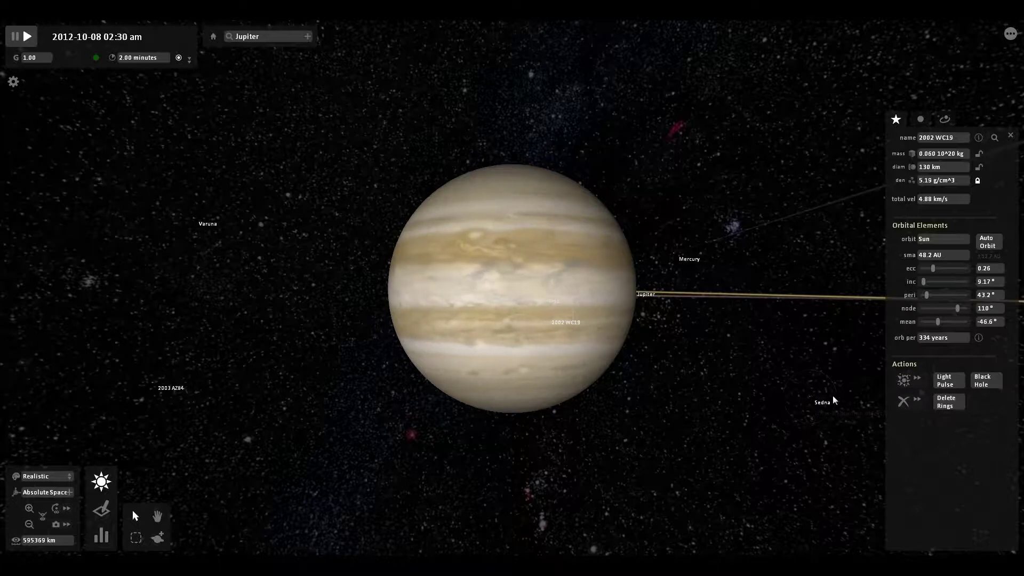
pyautogui.click(905, 385)
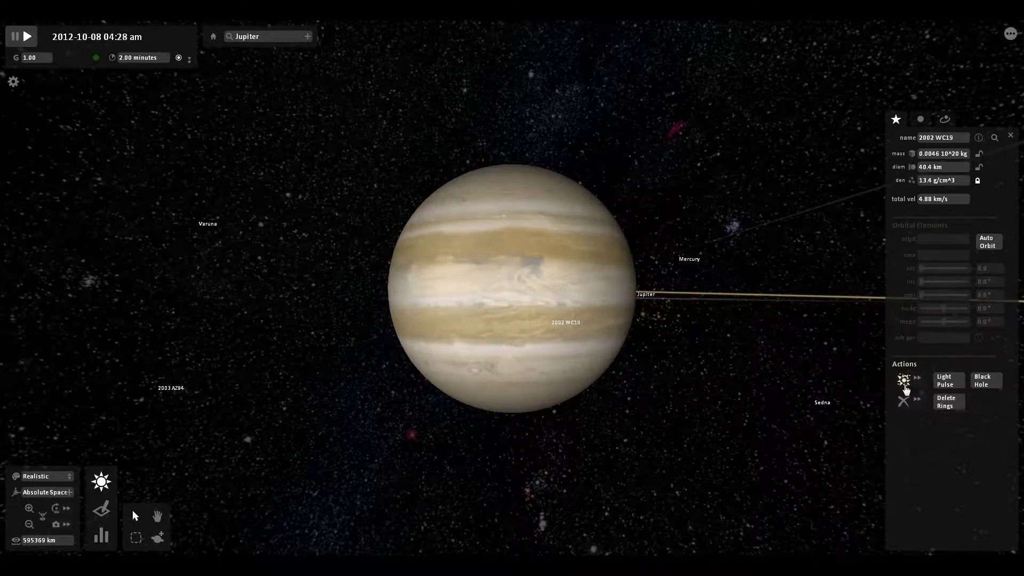
# - Explode Jupiter twice, using 13 pieces at a velocity of 10.0 km/s
pyautogui.click(496, 332)
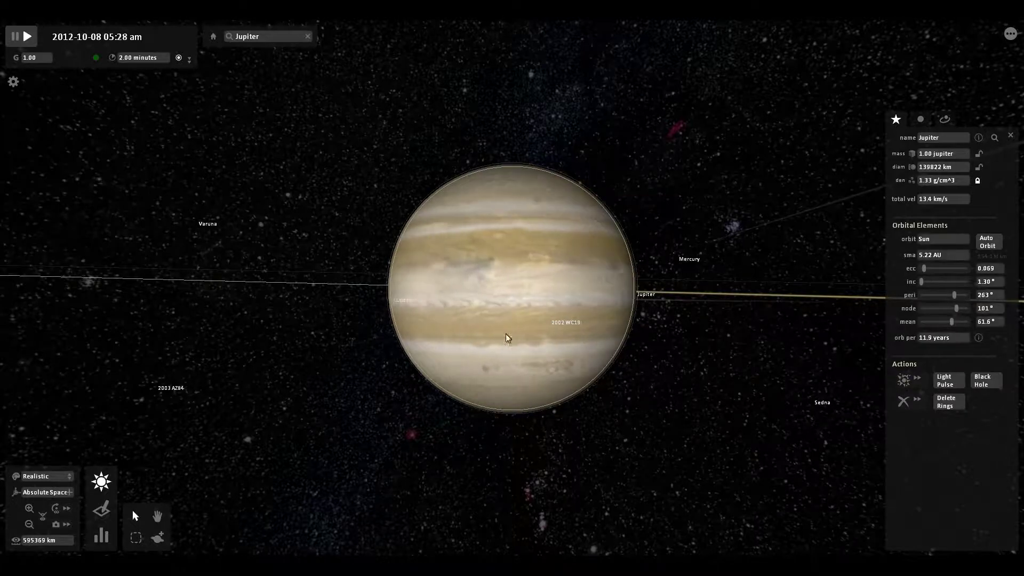
pyautogui.click(917, 379)
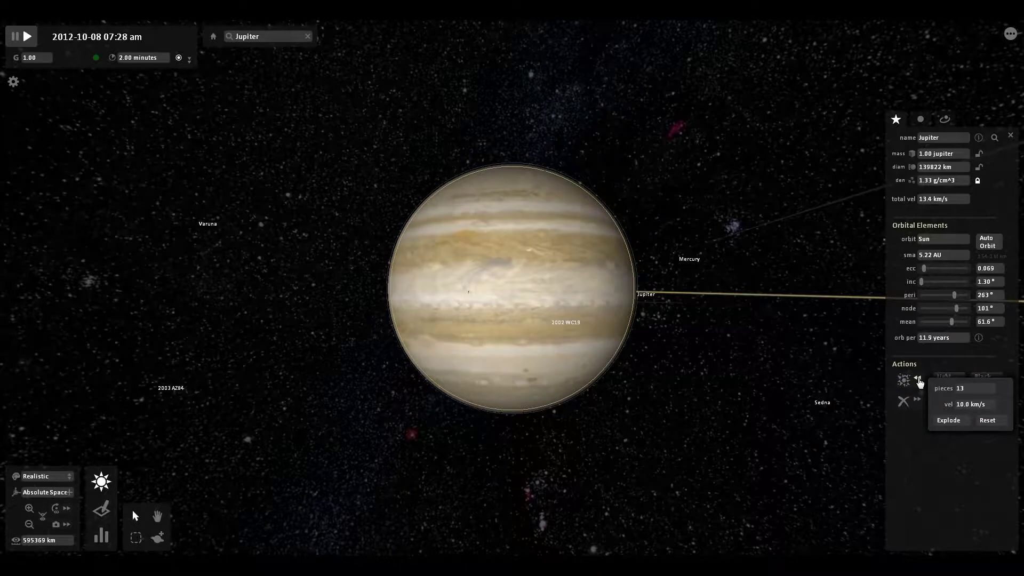
pyautogui.click(949, 420)
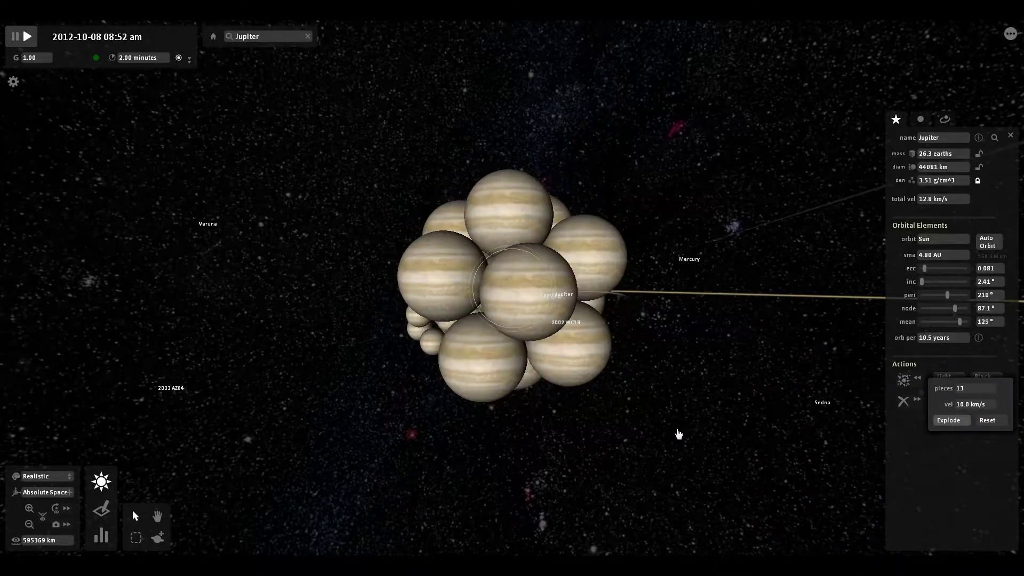
pyautogui.click(949, 421)
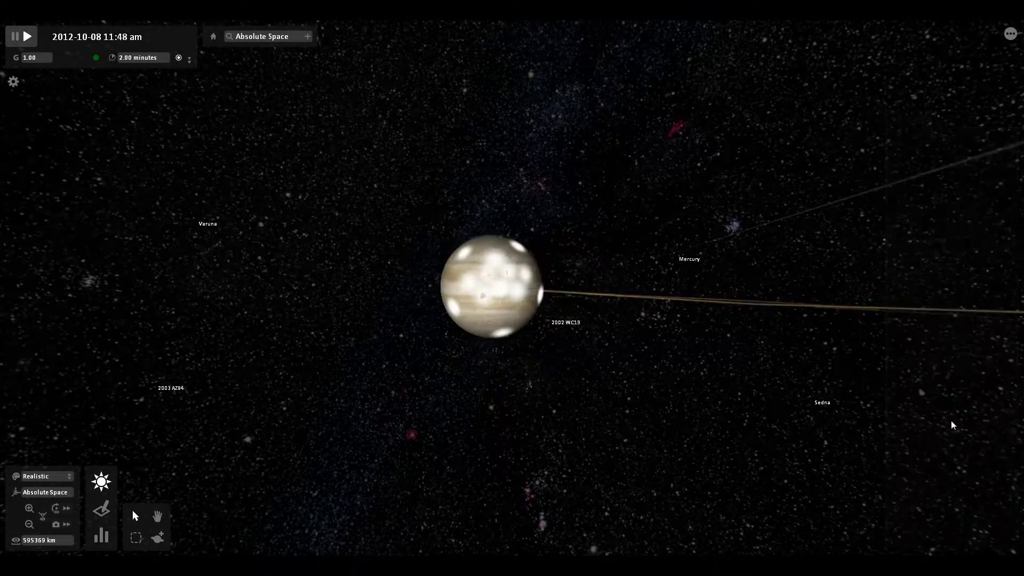
# - Return the camera focus to the Sun and view the whole solar system from afar
pyautogui.scroll(-5, 576, 390)
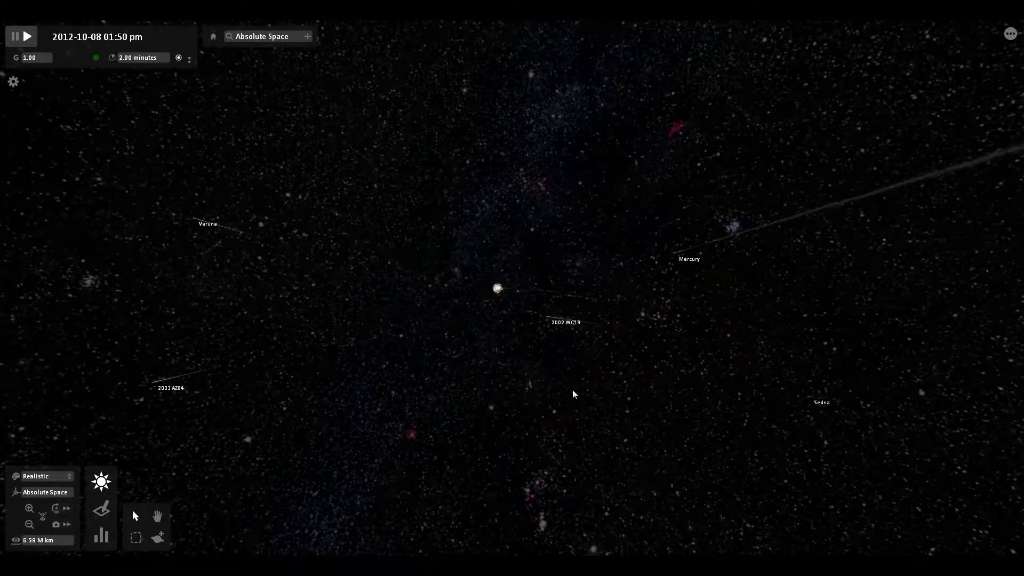
pyautogui.scroll(-5, 607, 440)
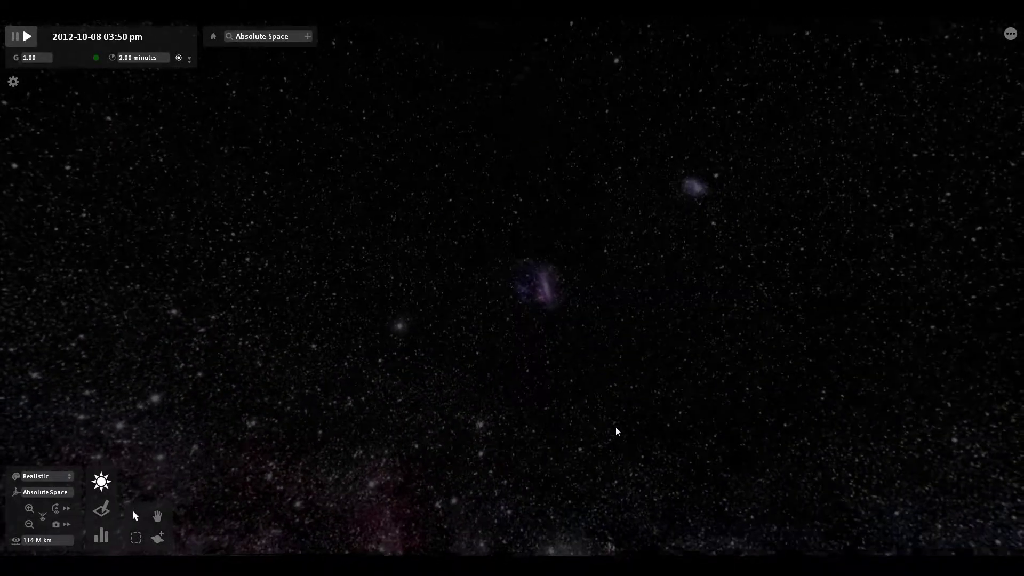
pyautogui.scroll(-5, 616, 429)
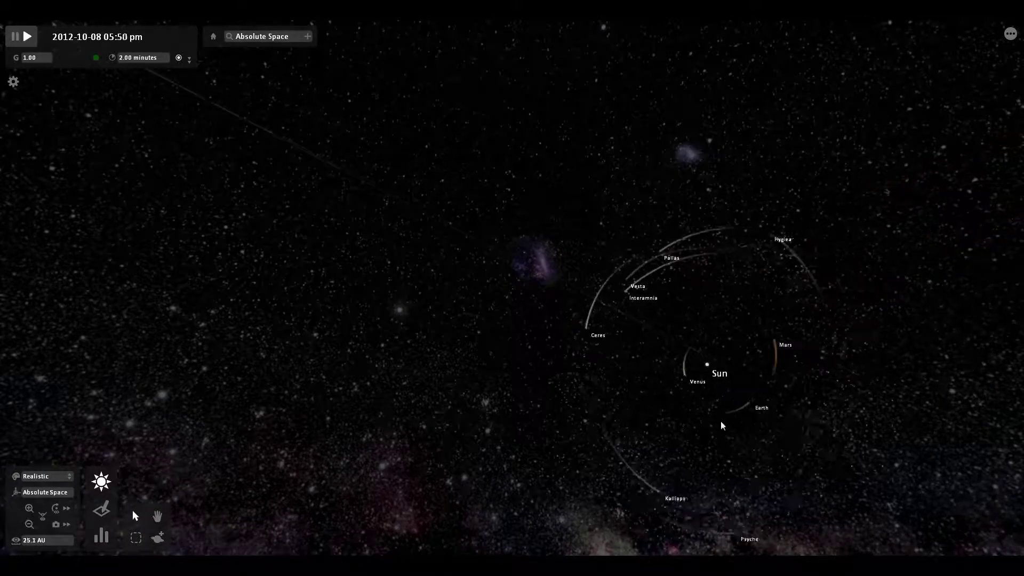
pyautogui.doubleClick(671, 344)
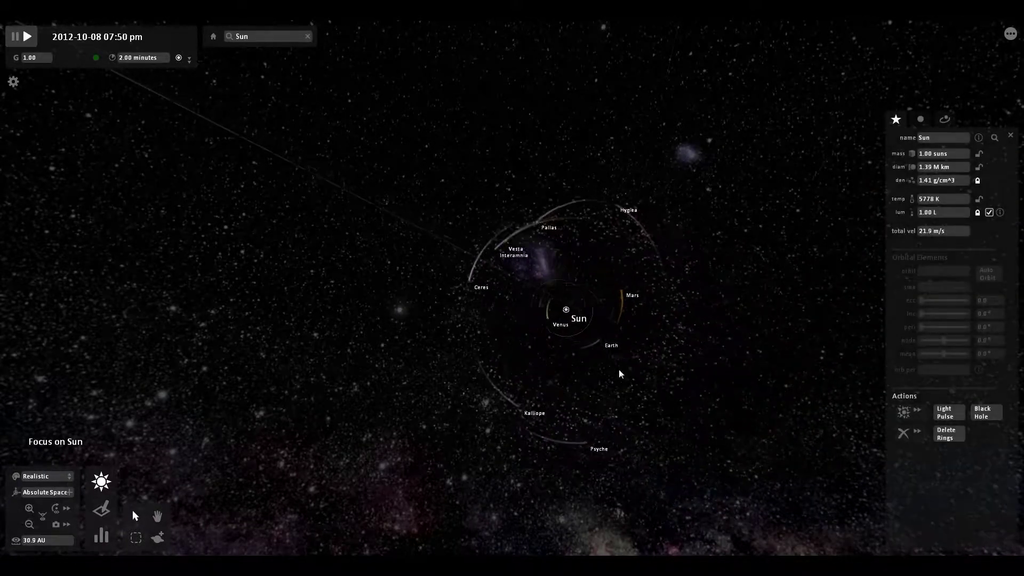
pyautogui.scroll(-5, 655, 356)
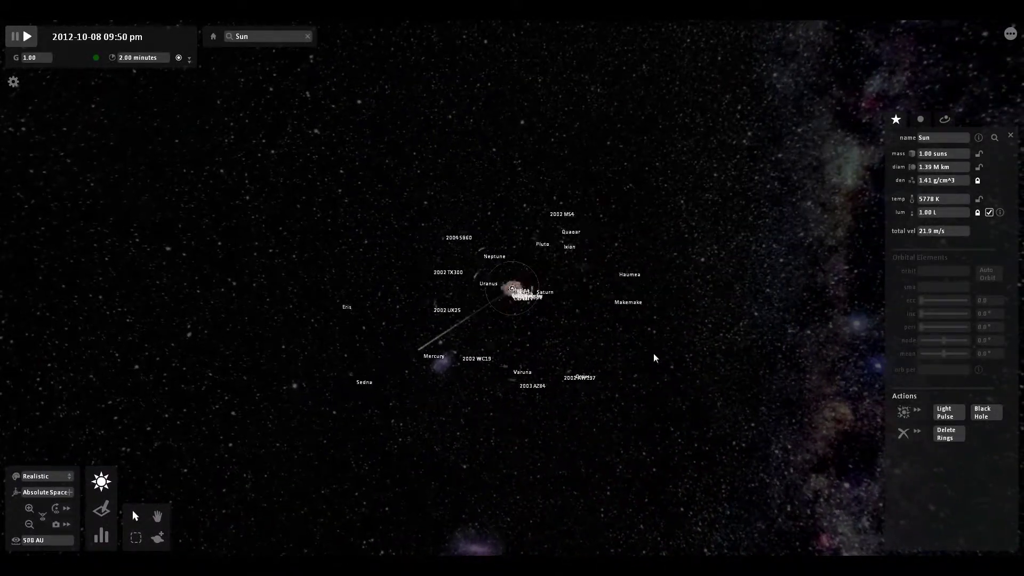
# - Examine the layout of the solar system around the Sun, from the inner planets' orbits out to the distant dwarf planets
pyautogui.scroll(-2, 654, 354)
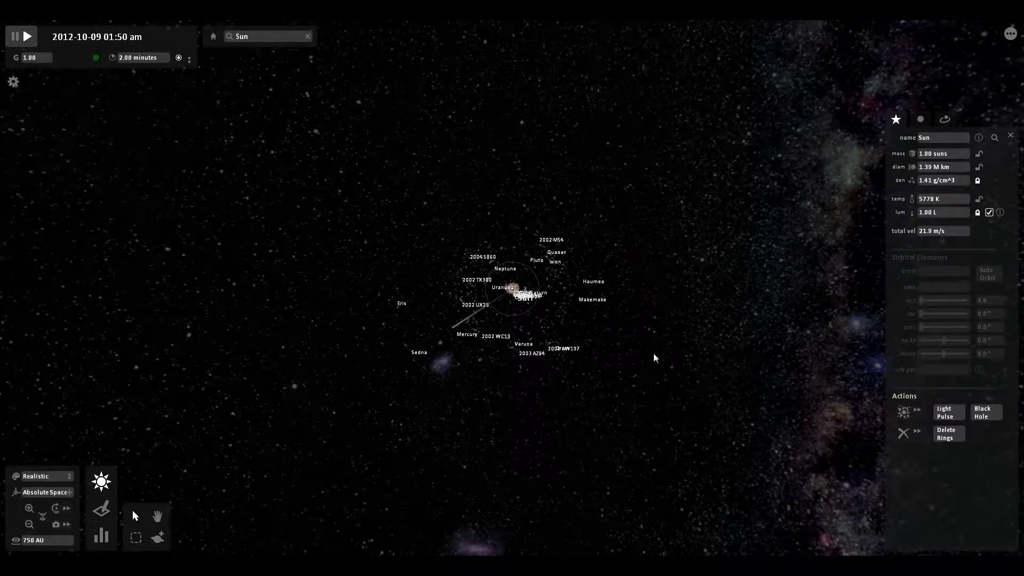
pyautogui.scroll(10, 654, 353)
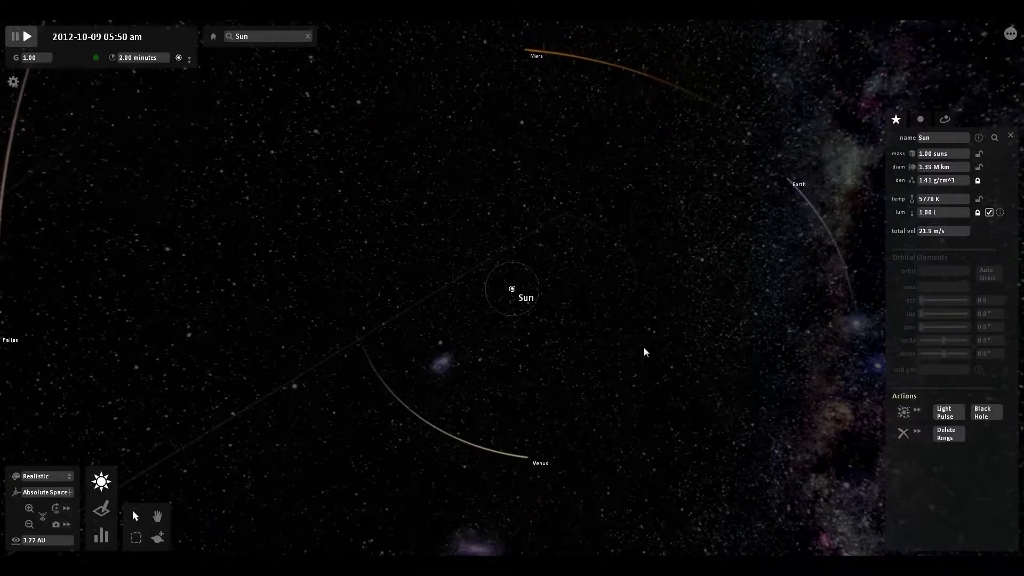
pyautogui.scroll(-2, 645, 347)
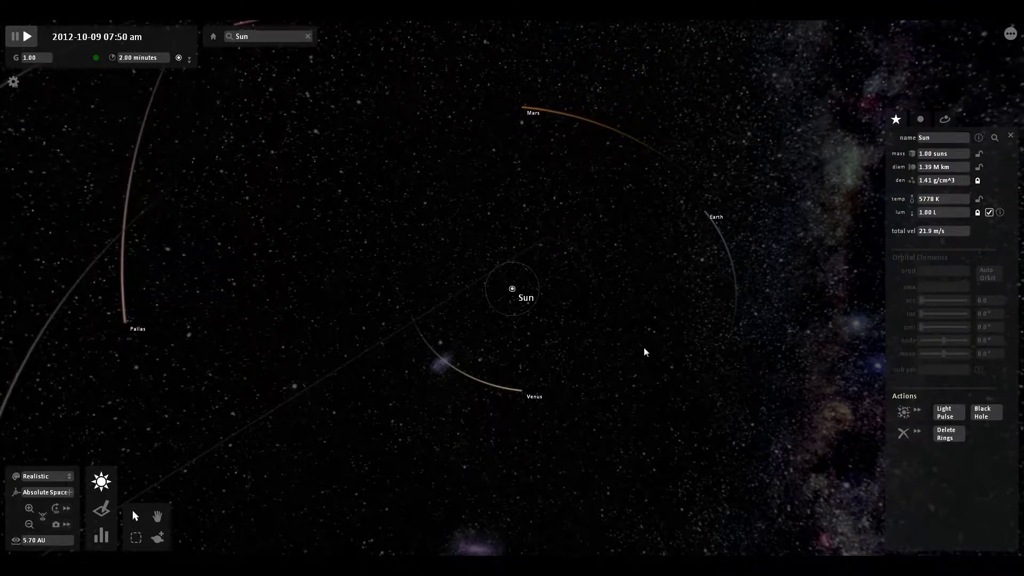
pyautogui.scroll(-2, 644, 347)
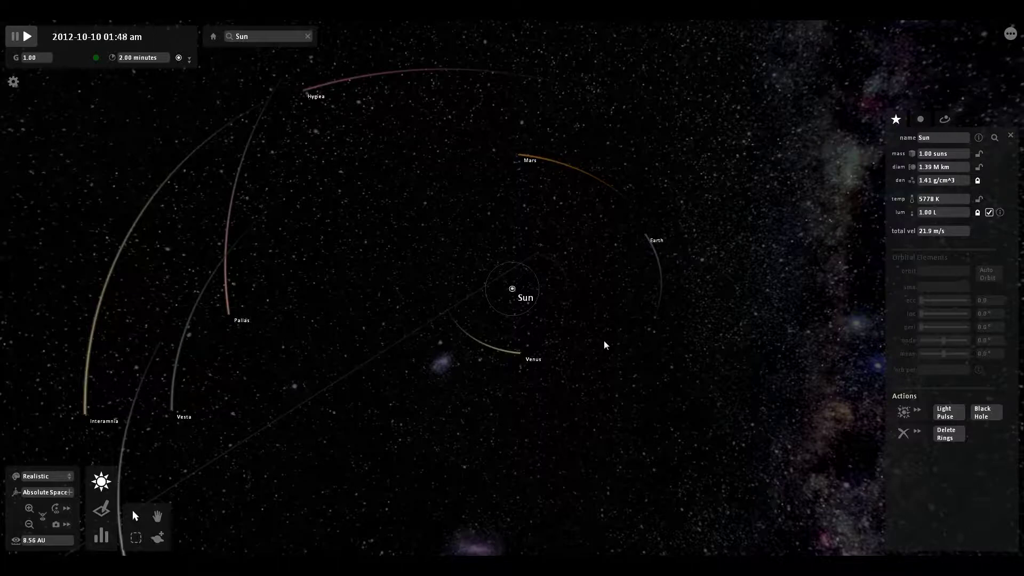
pyautogui.scroll(-3, 602, 346)
pyautogui.scroll(-5, 603, 357)
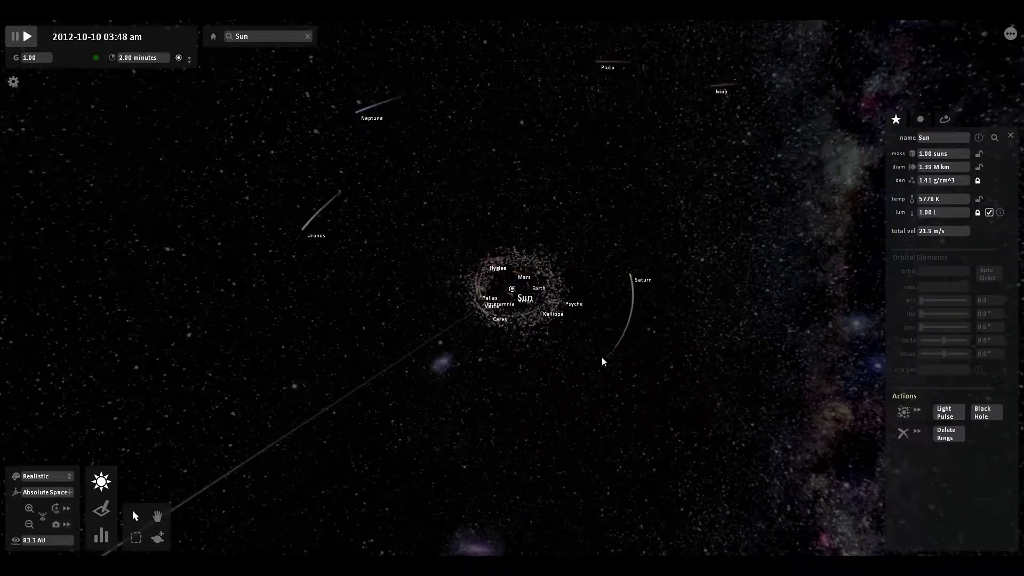
pyautogui.scroll(-5, 602, 357)
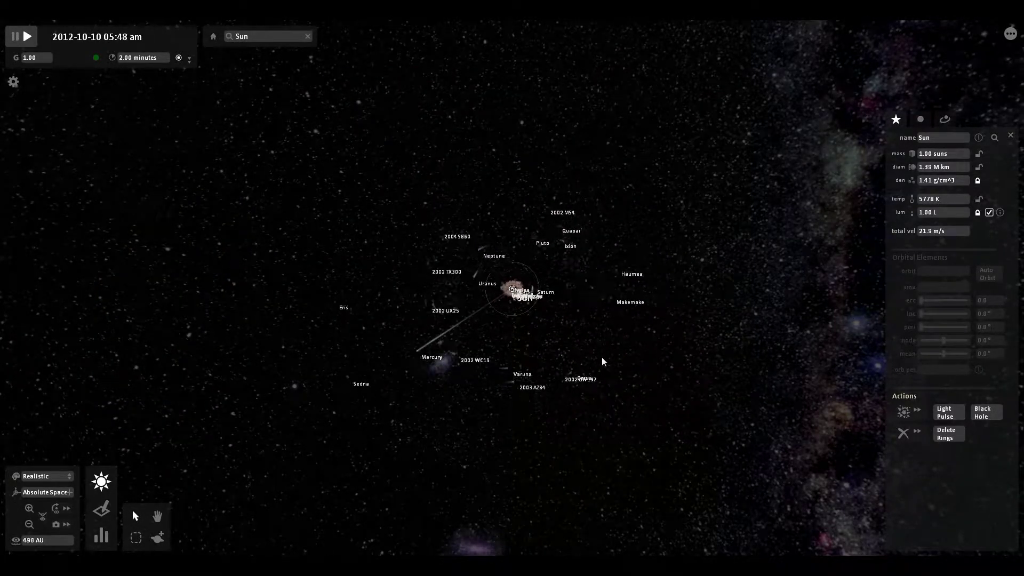
pyautogui.scroll(-3, 641, 418)
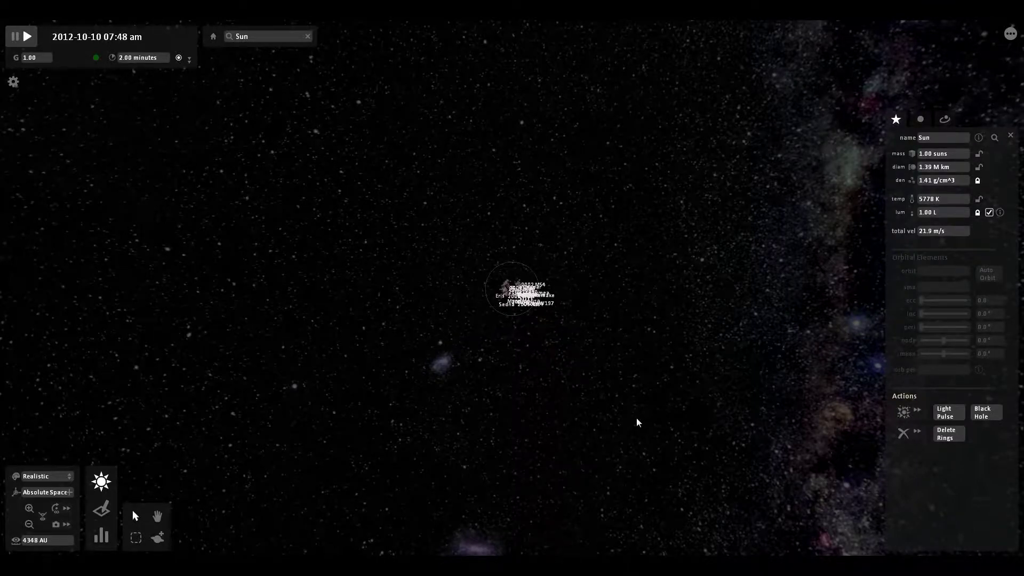
# - Examine the Sun up close and inspect its surface from different sides and distances
pyautogui.scroll(15, 634, 415)
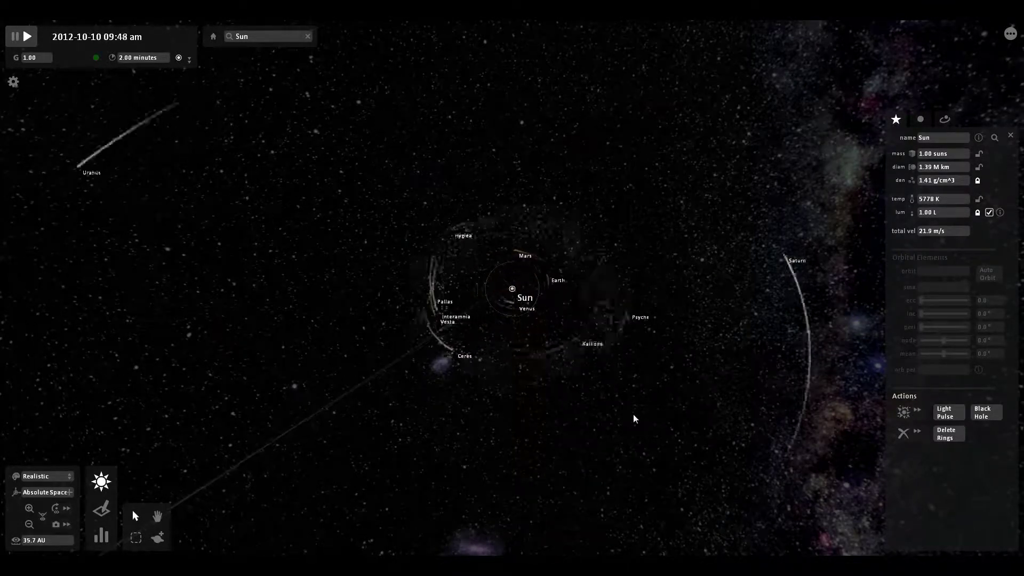
pyautogui.scroll(8, 635, 418)
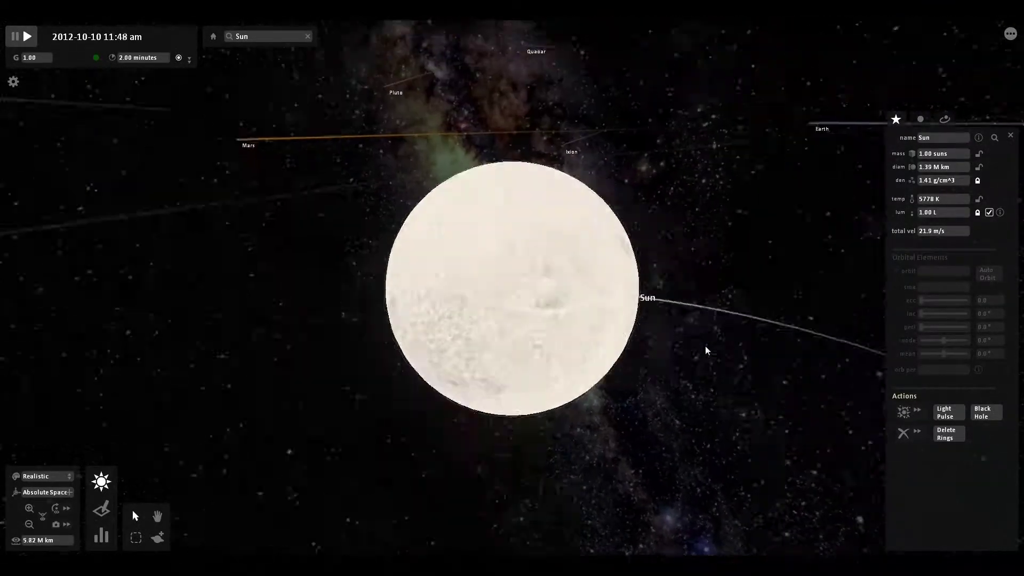
pyautogui.scroll(4, 706, 350)
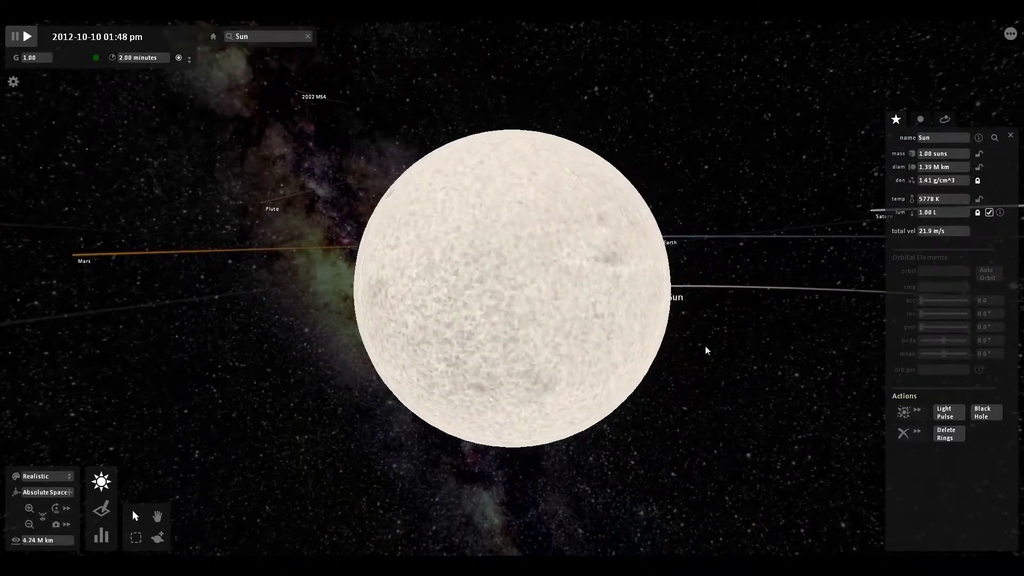
pyautogui.moveTo(707, 350); pyautogui.dragTo(819, 341)
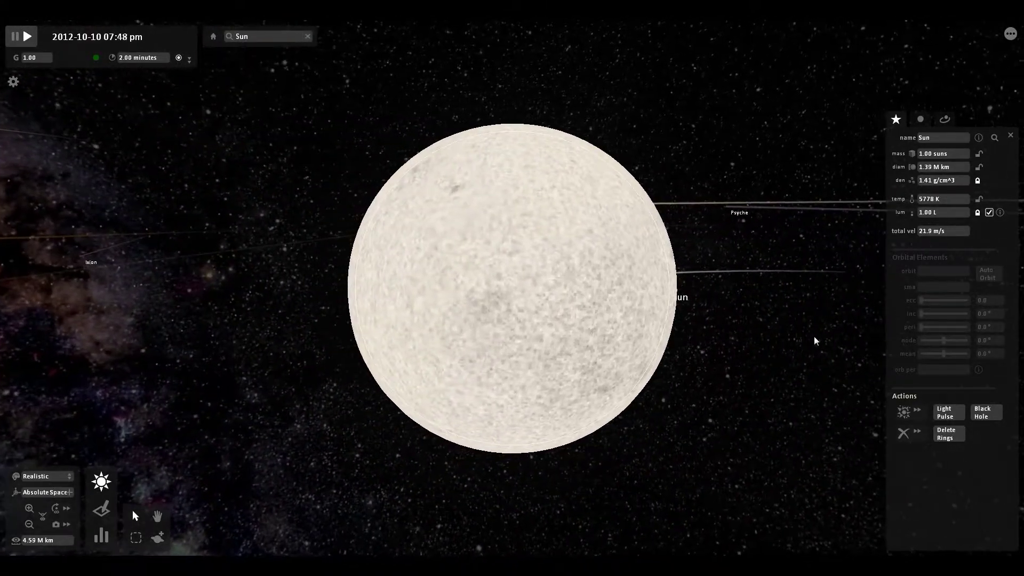
pyautogui.scroll(2, 683, 361)
pyautogui.scroll(-3, 673, 363)
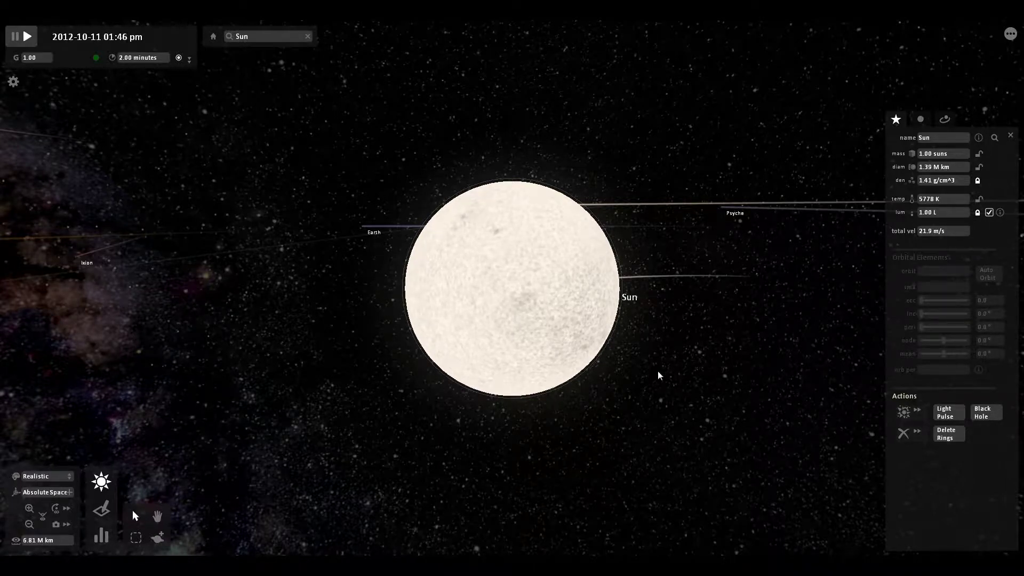
pyautogui.scroll(-5, 656, 375)
pyautogui.scroll(5, 646, 412)
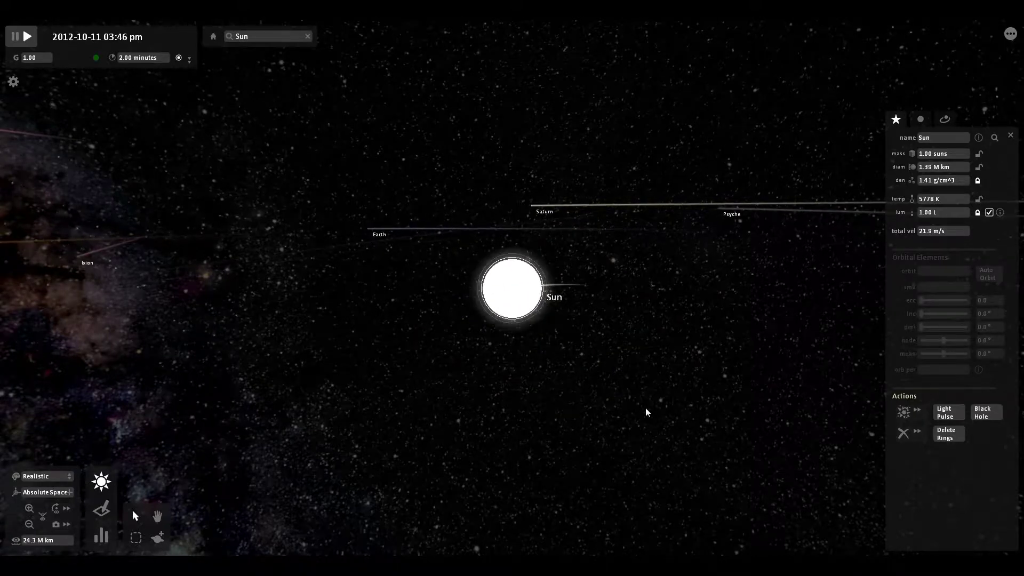
pyautogui.scroll(-2, 551, 386)
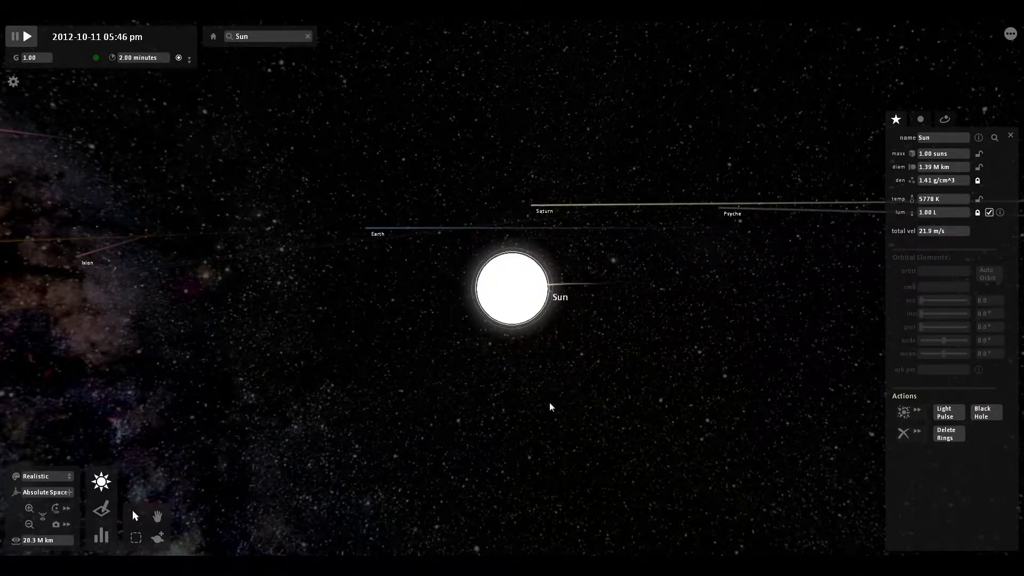
# - Add a second Mercury in a close orbit around the Sun and stop placing planets
pyautogui.moveTo(549, 402); pyautogui.dragTo(553, 459)
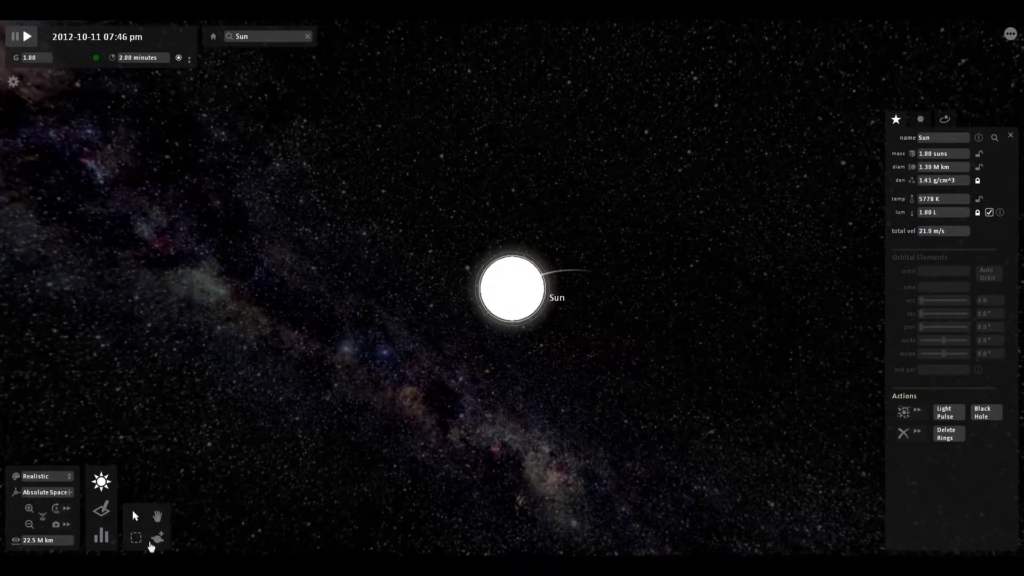
pyautogui.click(159, 539)
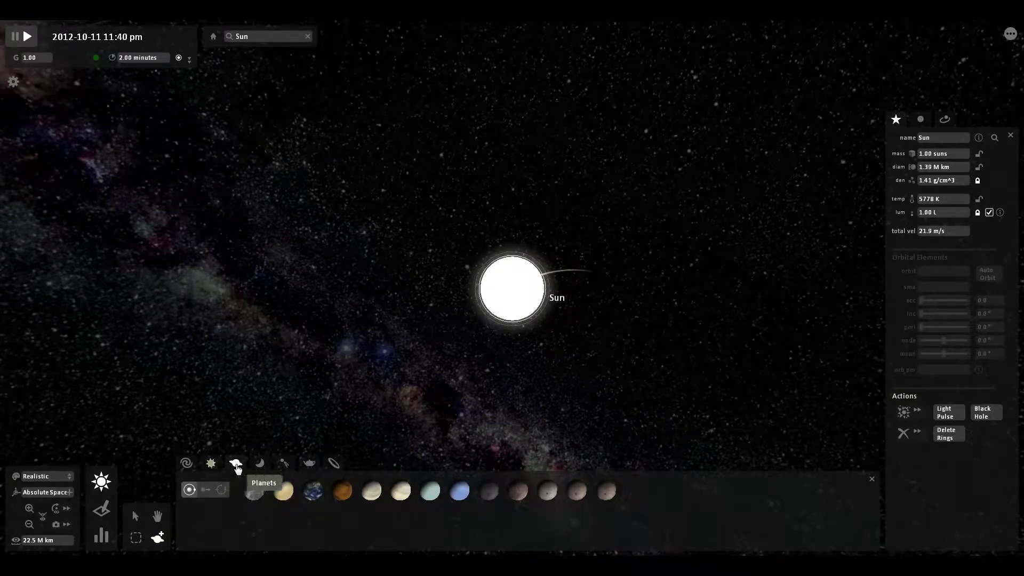
pyautogui.click(256, 499)
pyautogui.click(344, 368)
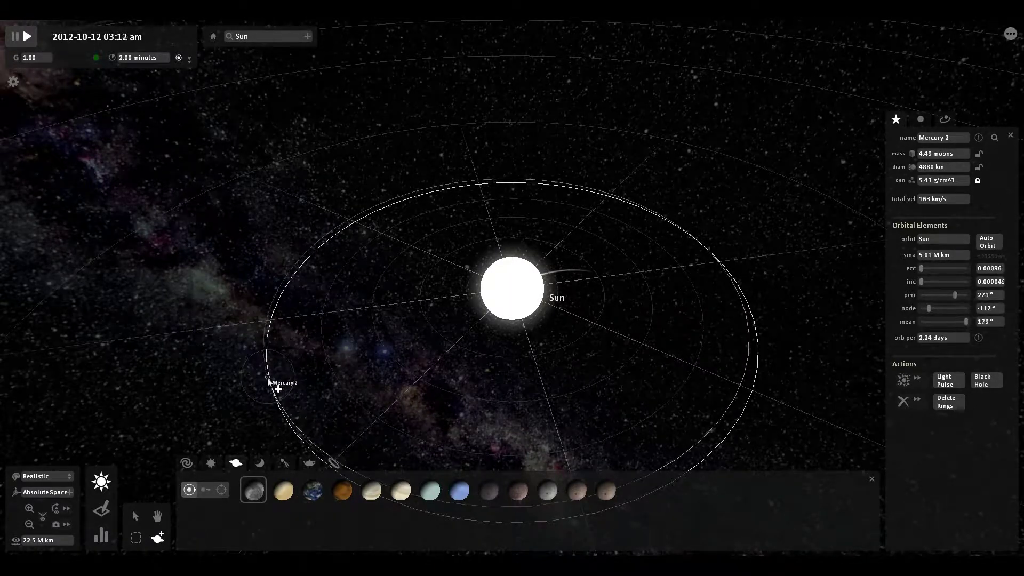
pyautogui.click(289, 394)
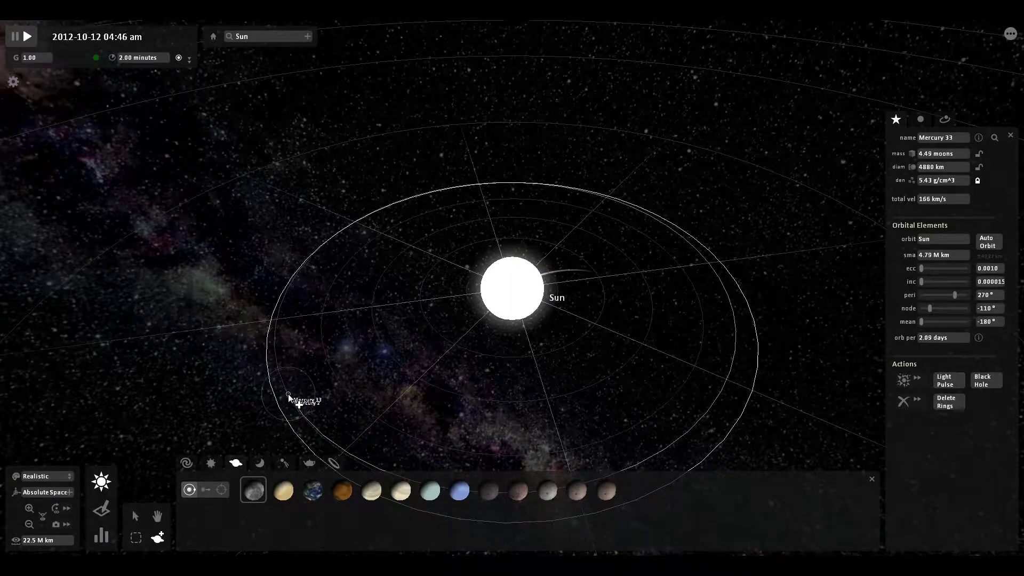
pyautogui.press('Escape')
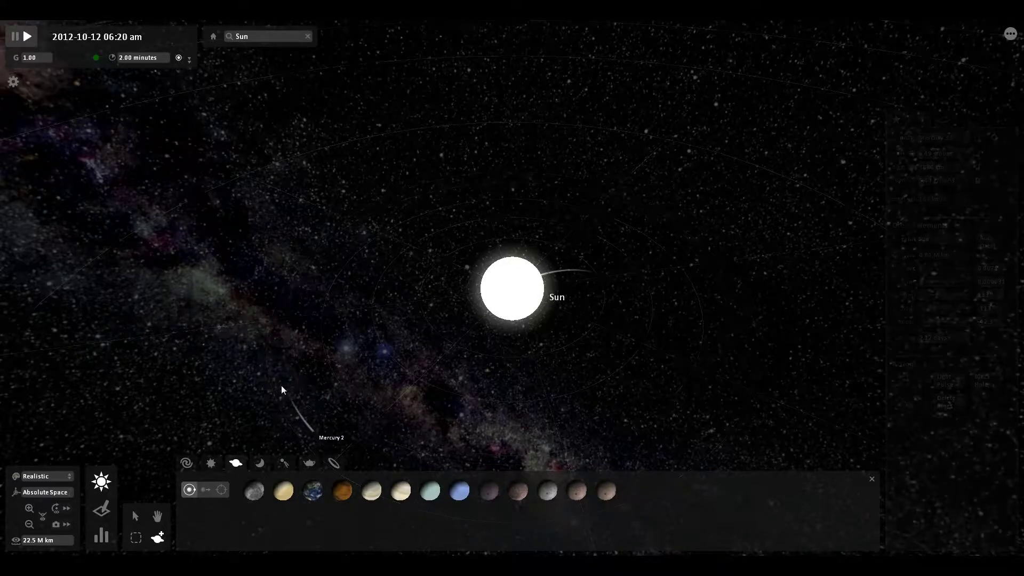
# - Focus on the added Mercury and examine its sunlit and dark sides up close
pyautogui.moveTo(407, 411); pyautogui.dragTo(459, 378)
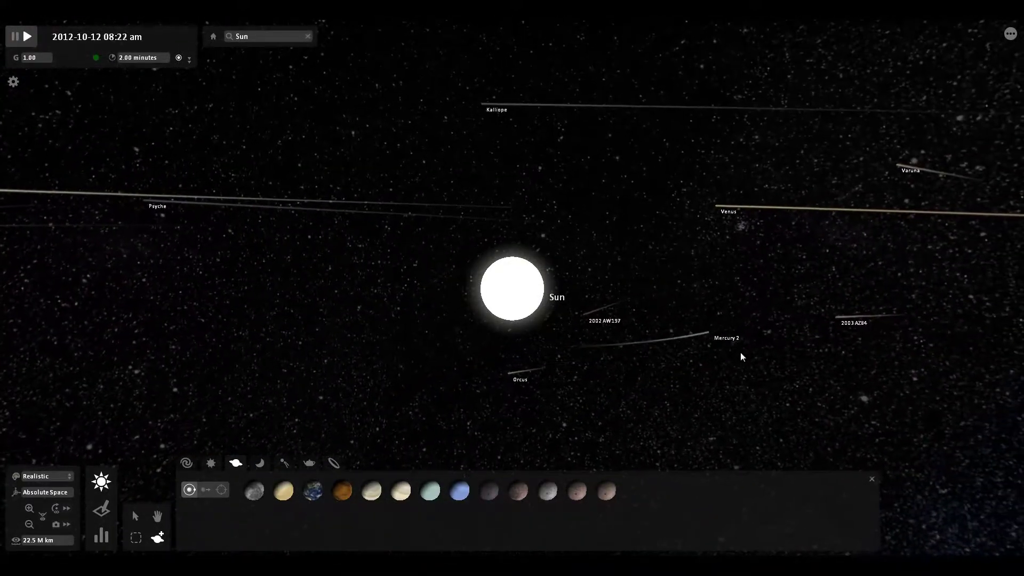
pyautogui.click(724, 325)
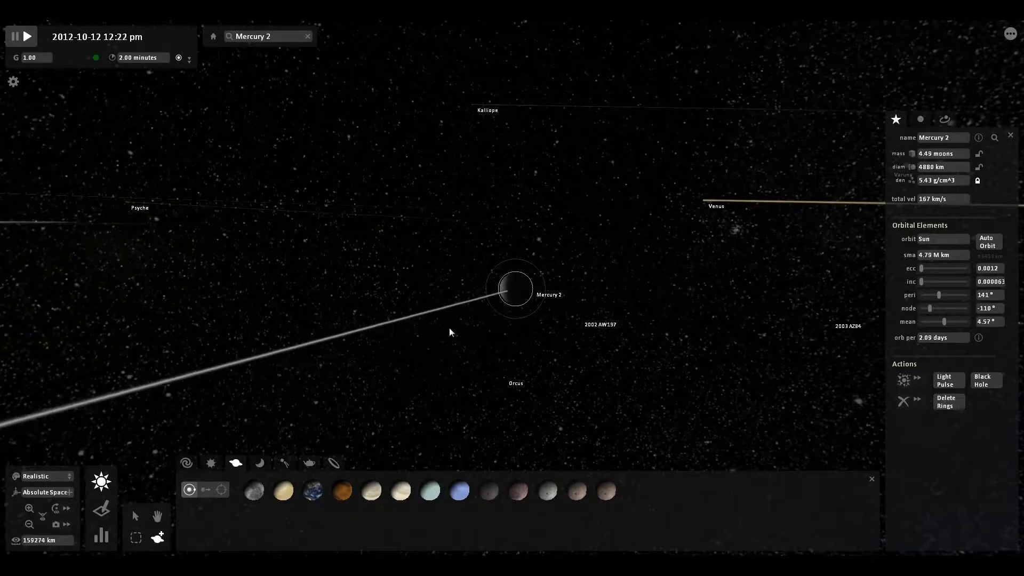
pyautogui.moveTo(449, 327); pyautogui.dragTo(507, 332)
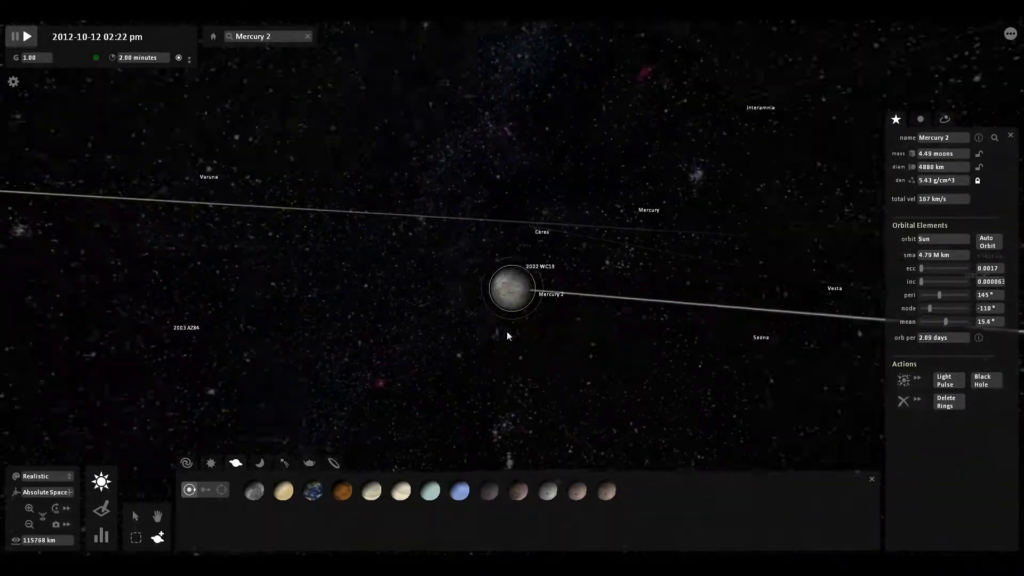
pyautogui.scroll(-3, 514, 326)
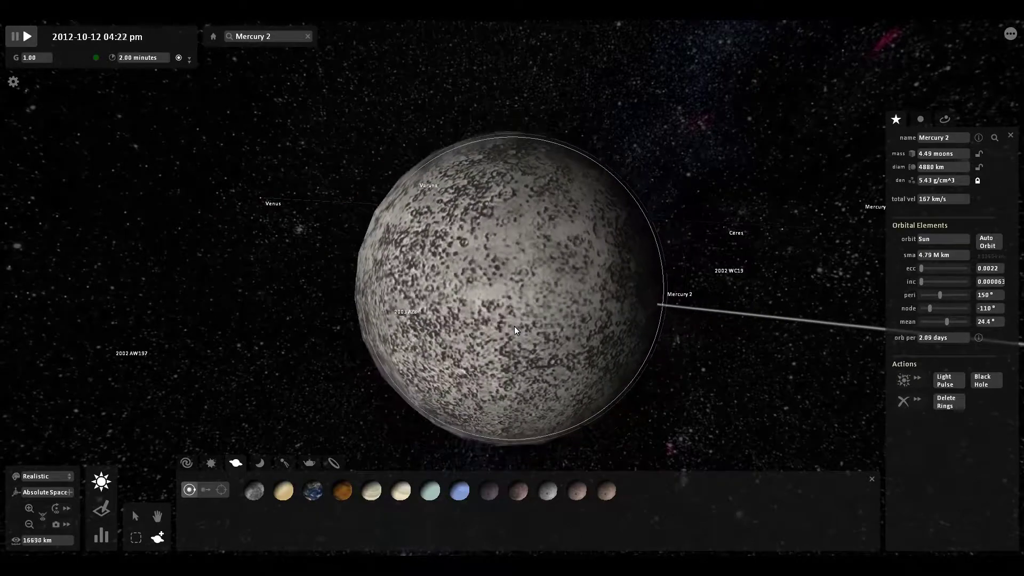
pyautogui.moveTo(523, 338); pyautogui.dragTo(572, 339)
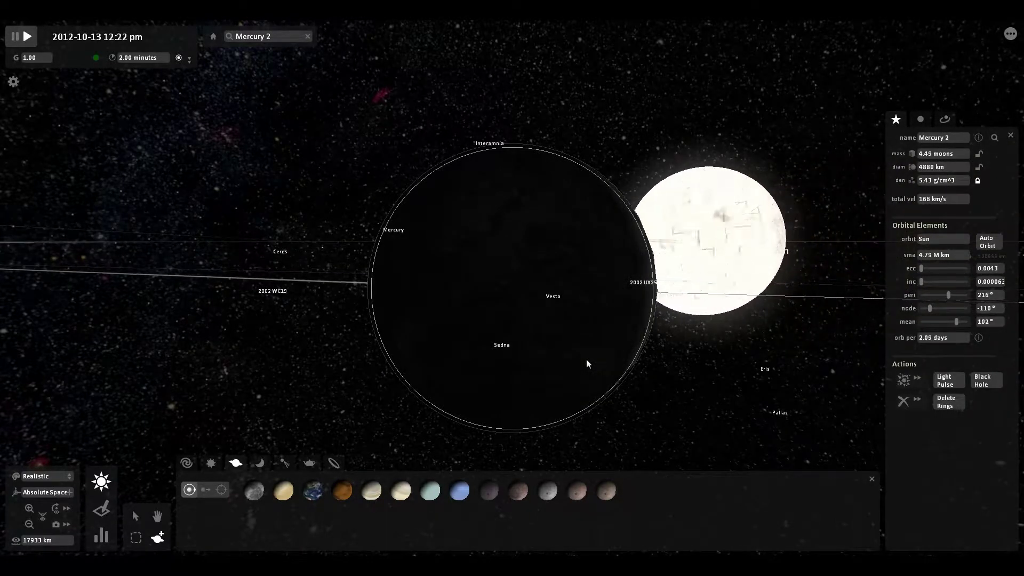
pyautogui.moveTo(553, 371); pyautogui.dragTo(517, 354)
pyautogui.scroll(-5, 517, 355)
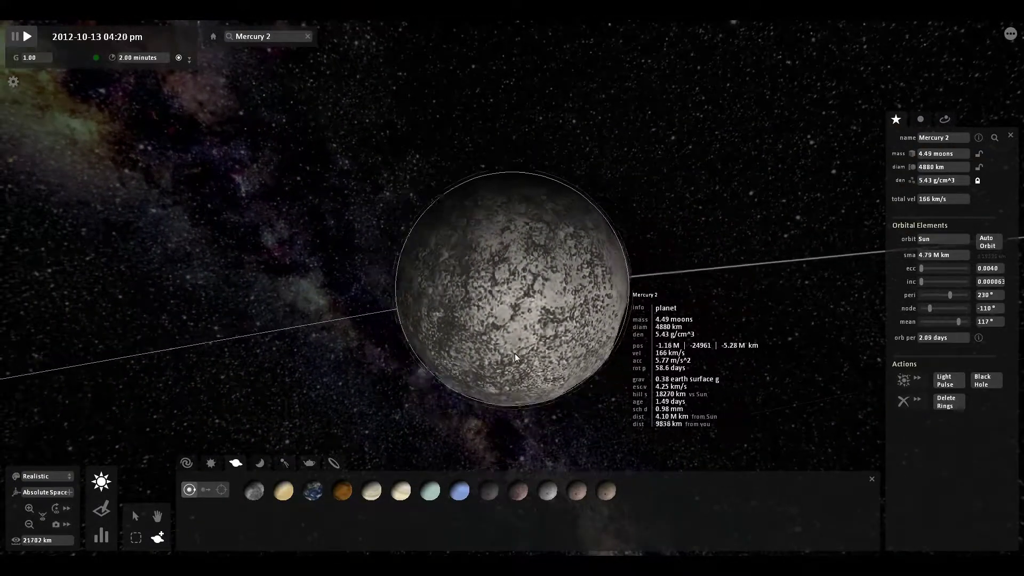
pyautogui.scroll(4, 502, 355)
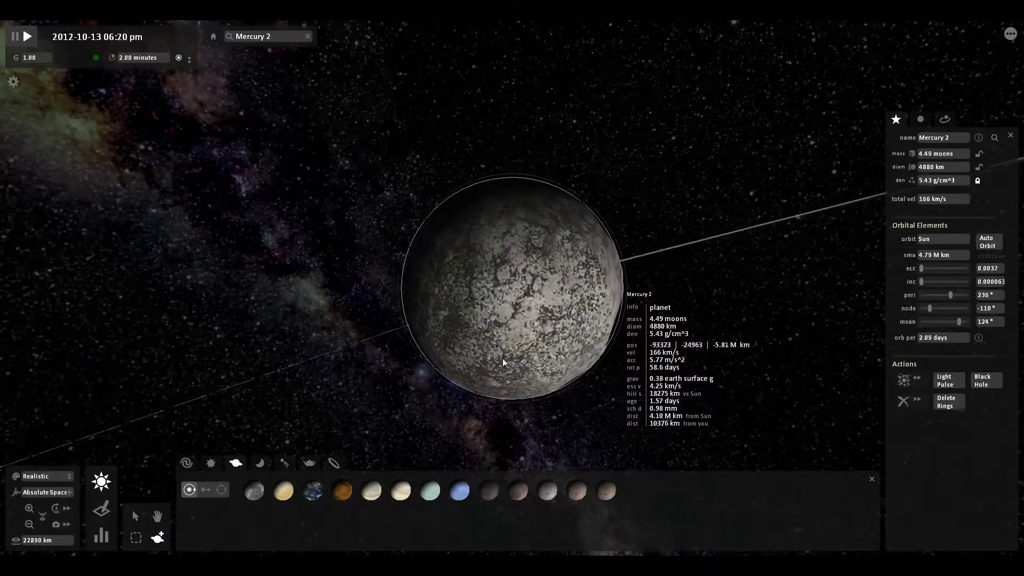
# - Add the moon Io in orbit around the added Mercury
pyautogui.click(260, 463)
pyautogui.scroll(-2, 333, 421)
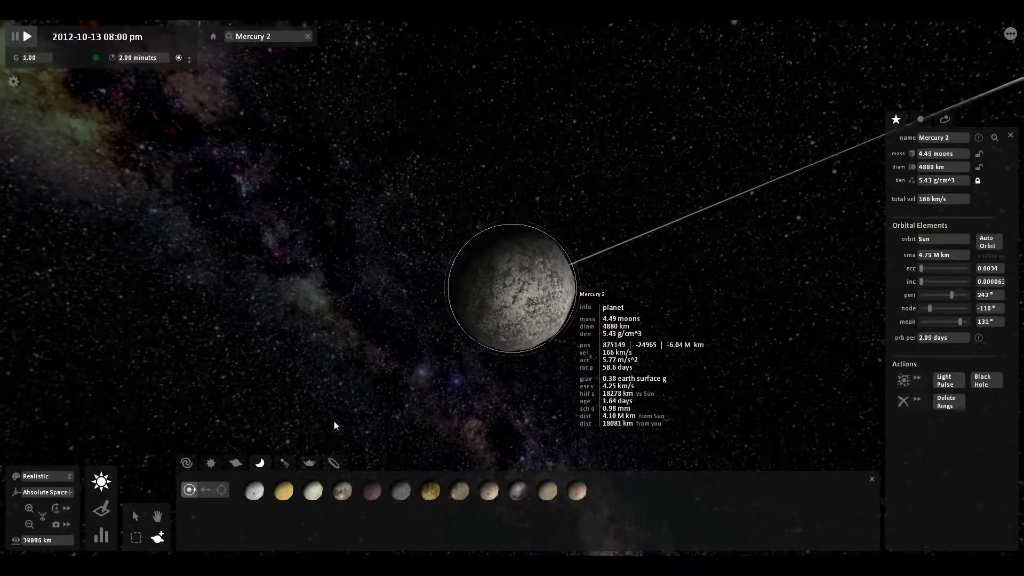
pyautogui.click(434, 493)
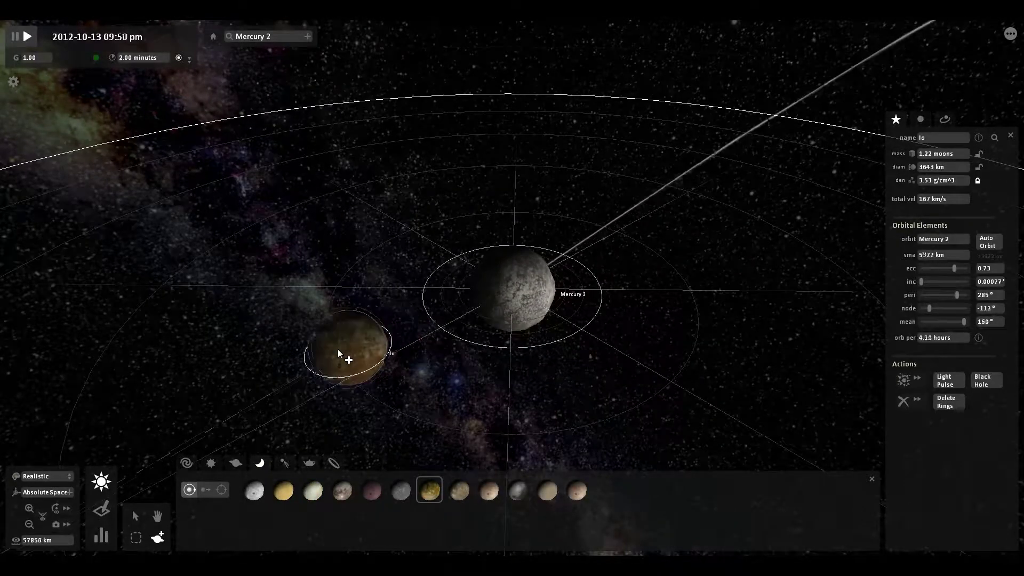
pyautogui.scroll(-4, 336, 348)
pyautogui.scroll(-1, 335, 350)
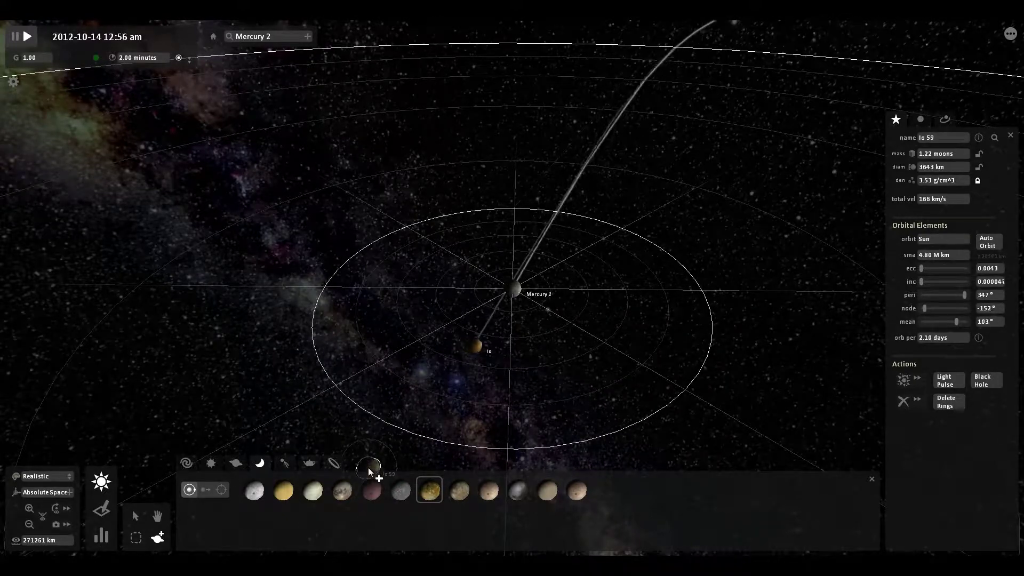
# - Place two more copies of Io at different positions around the added Mercury
pyautogui.scroll(1, 373, 429)
pyautogui.scroll(2, 373, 431)
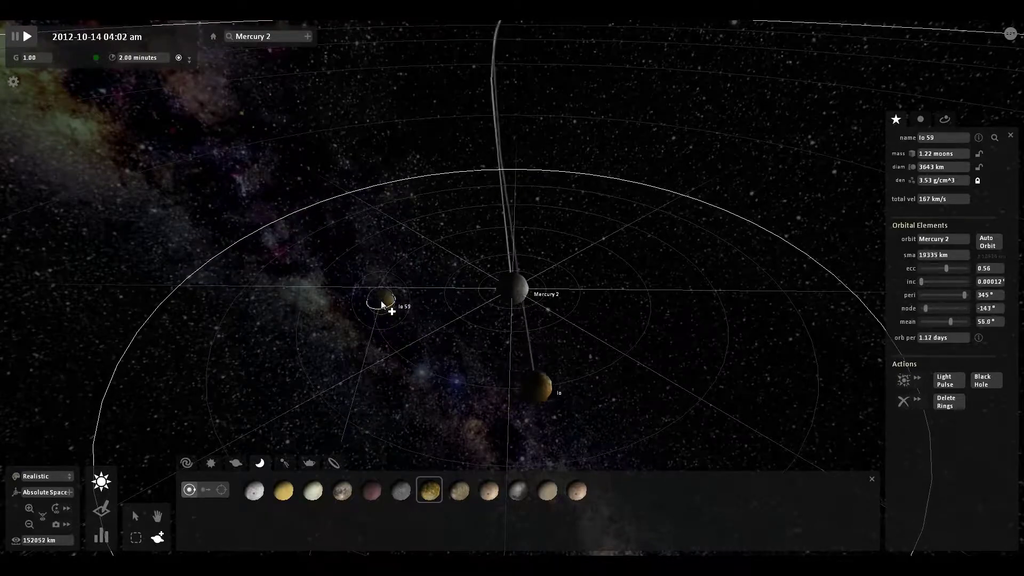
pyautogui.scroll(-2, 370, 286)
pyautogui.scroll(-5, 370, 287)
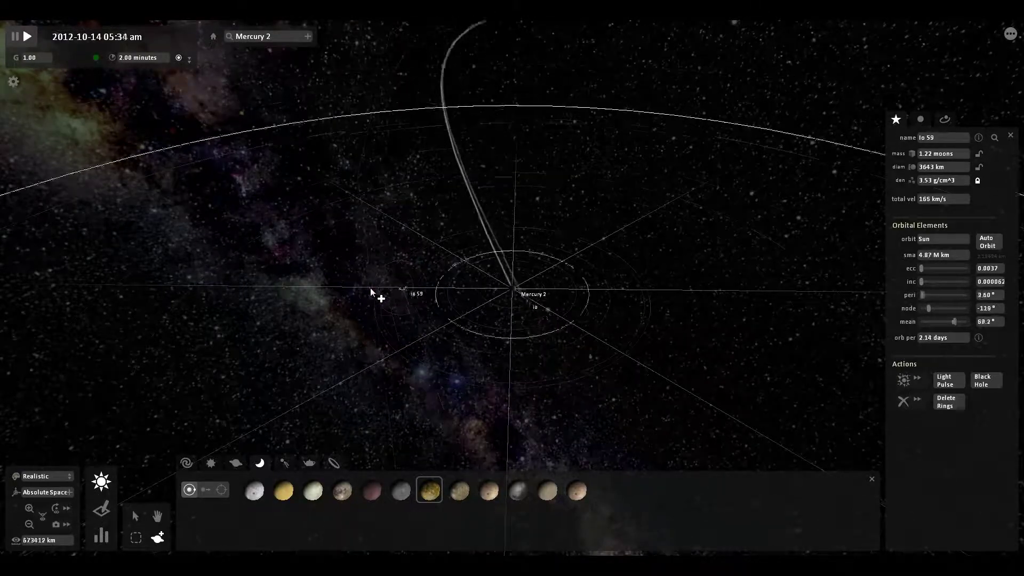
pyautogui.scroll(4, 370, 288)
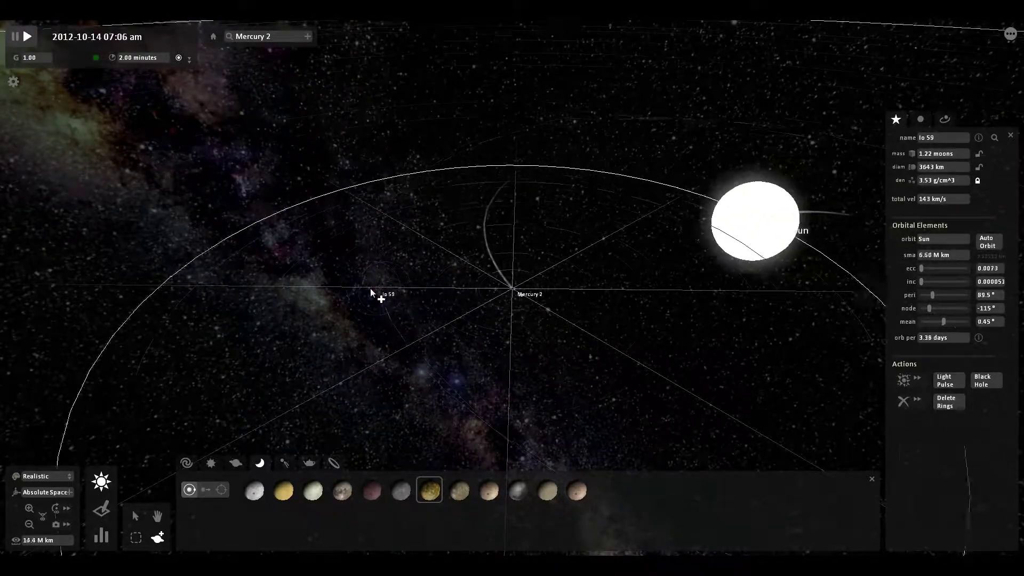
pyautogui.scroll(3, 371, 295)
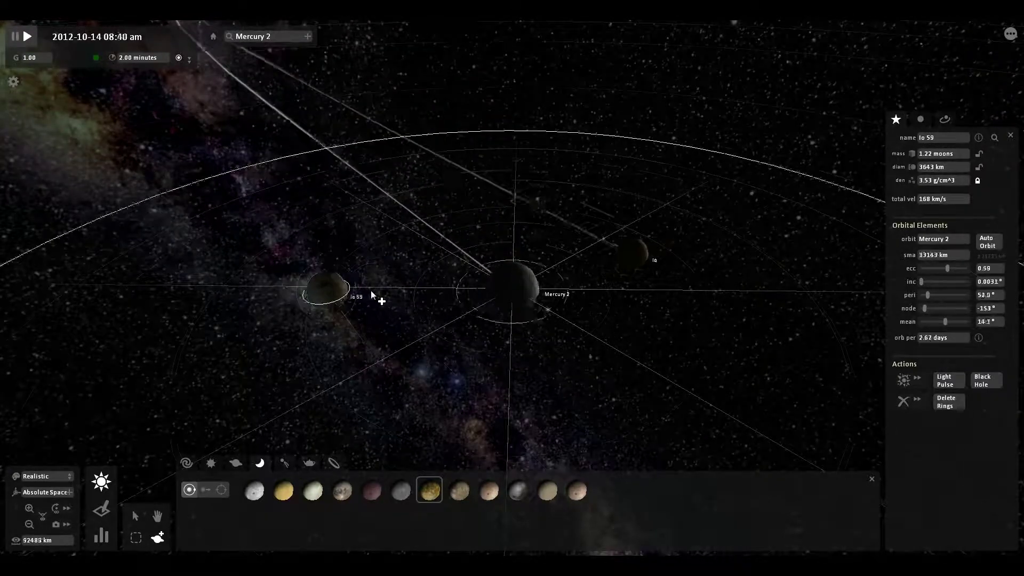
pyautogui.click(320, 210)
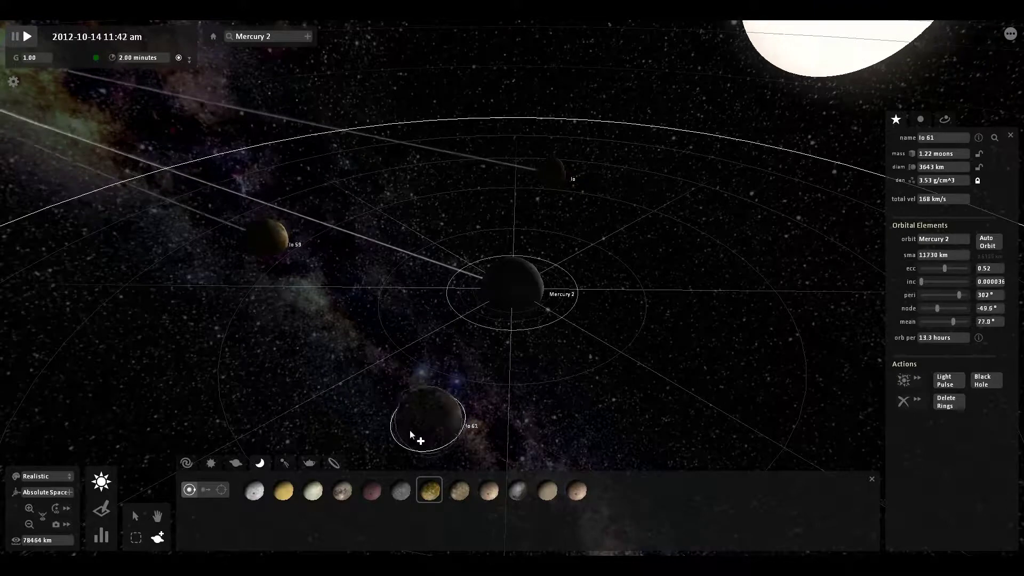
pyautogui.click(411, 432)
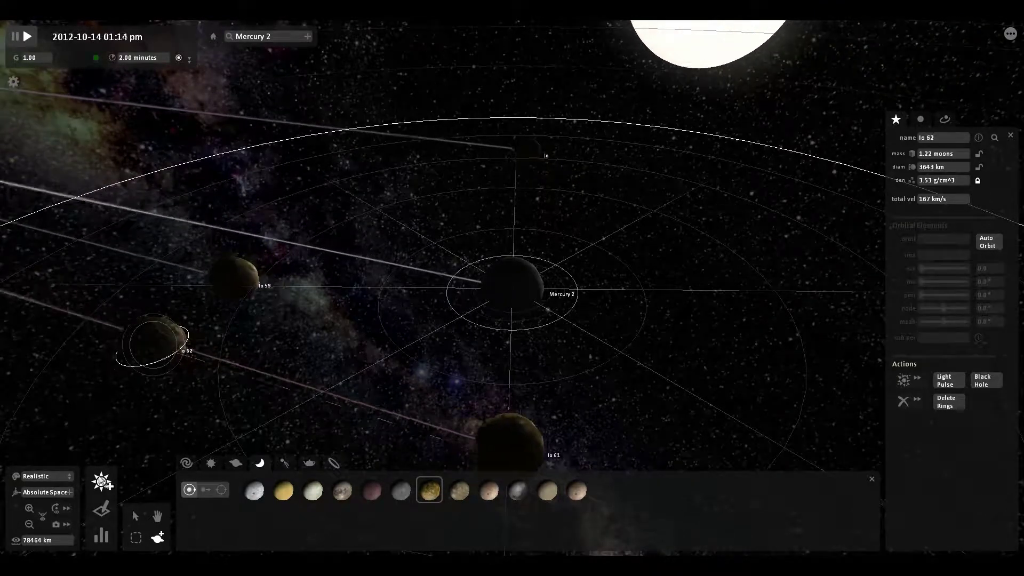
# - Stop placing moons and examine how the Io copies move around the added Mercury from near and far
pyautogui.press('Escape')
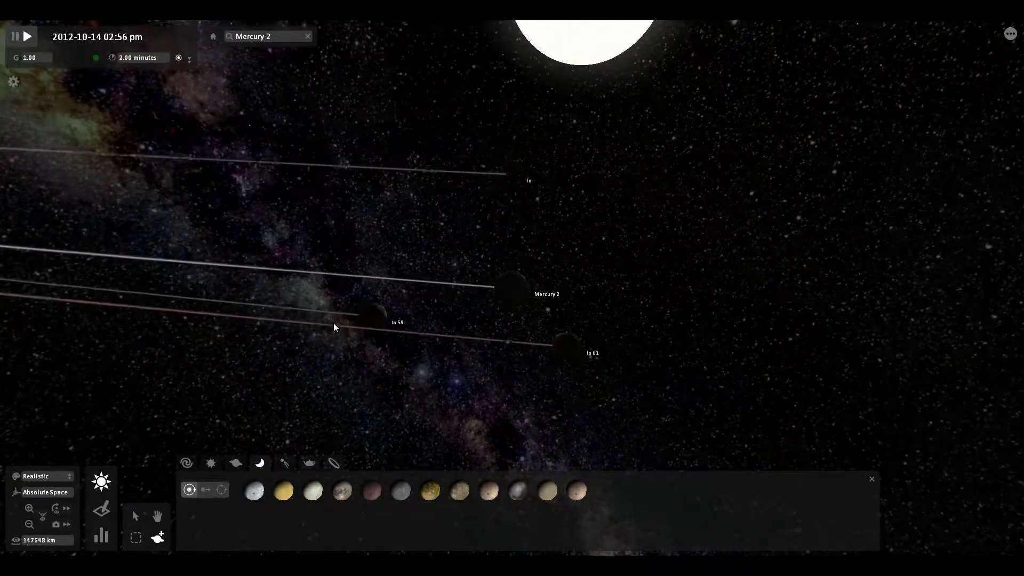
pyautogui.scroll(3, 334, 322)
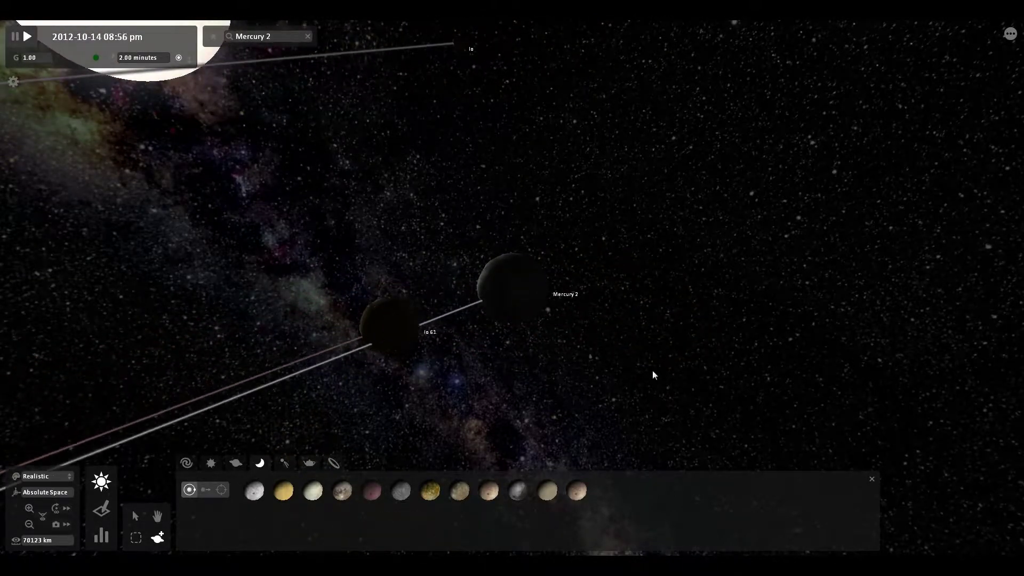
pyautogui.moveTo(652, 371); pyautogui.dragTo(714, 371)
pyautogui.scroll(-6, 715, 371)
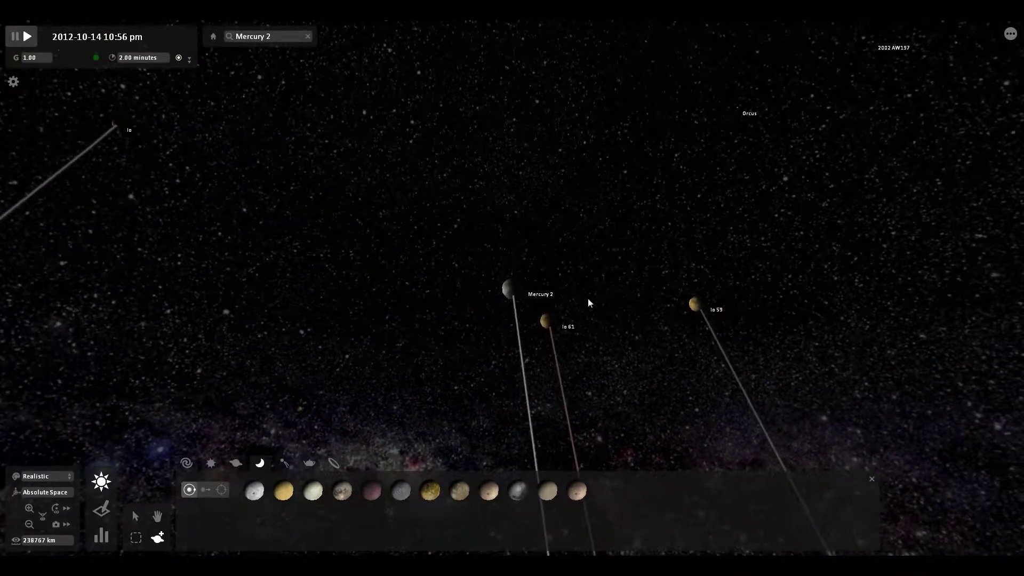
pyautogui.scroll(-5, 374, 270)
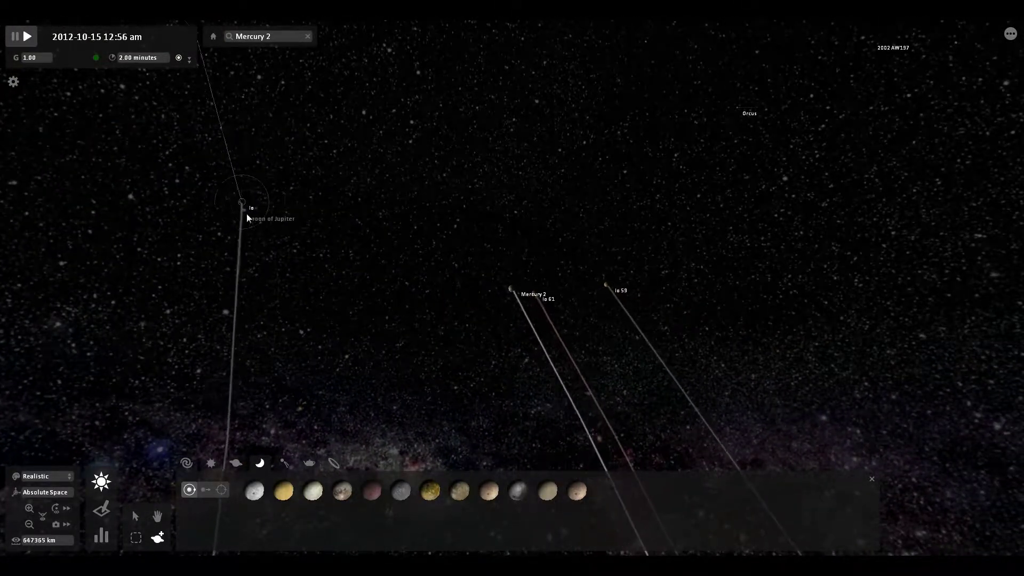
pyautogui.scroll(-6, 240, 218)
pyautogui.scroll(-15, 400, 278)
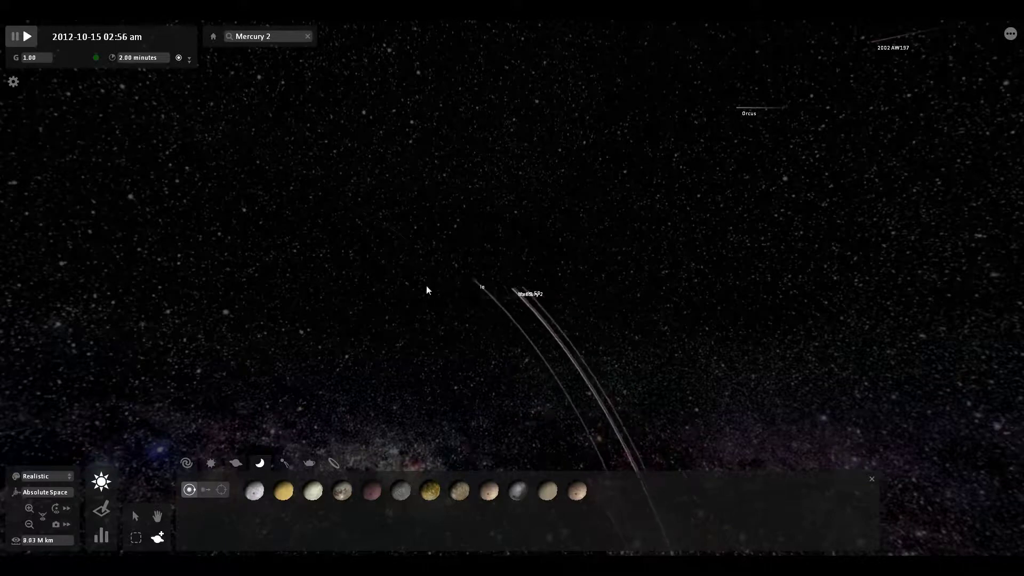
pyautogui.scroll(20, 516, 295)
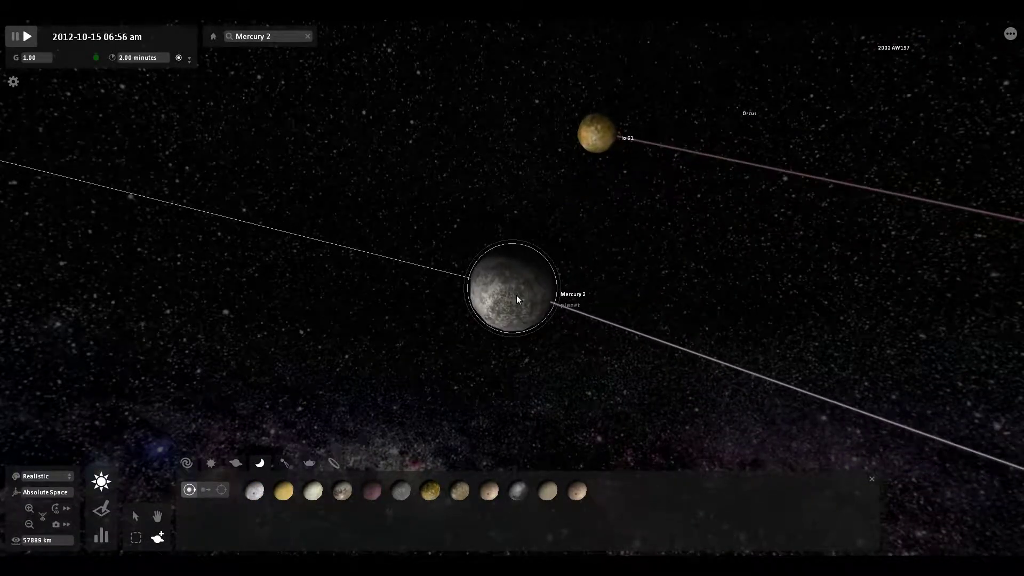
# - Shrink the Io copy nearest the added Mercury by lowering its mass to a small fraction of a moon
pyautogui.click(556, 149)
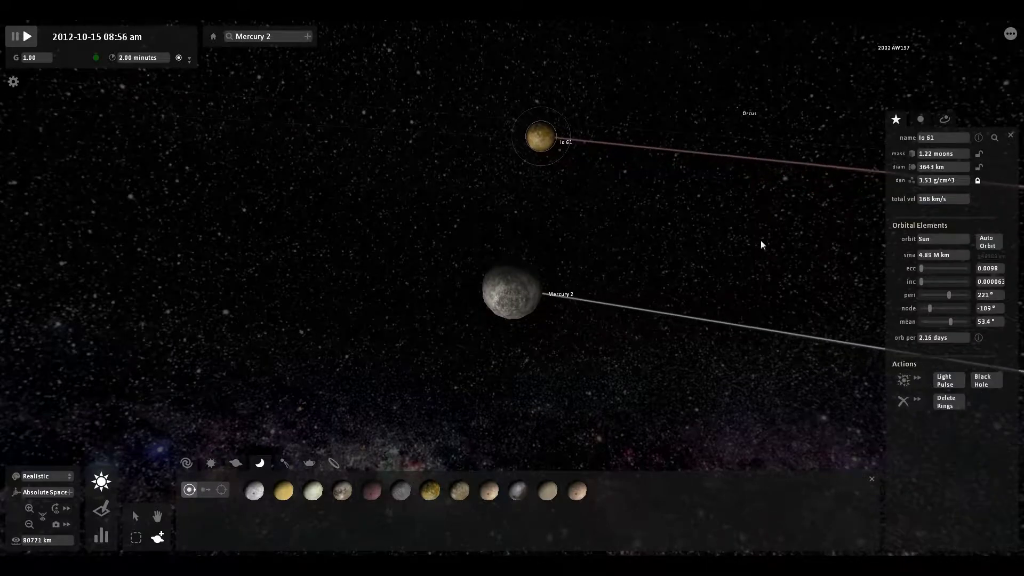
pyautogui.moveTo(954, 153); pyautogui.dragTo(955, 167)
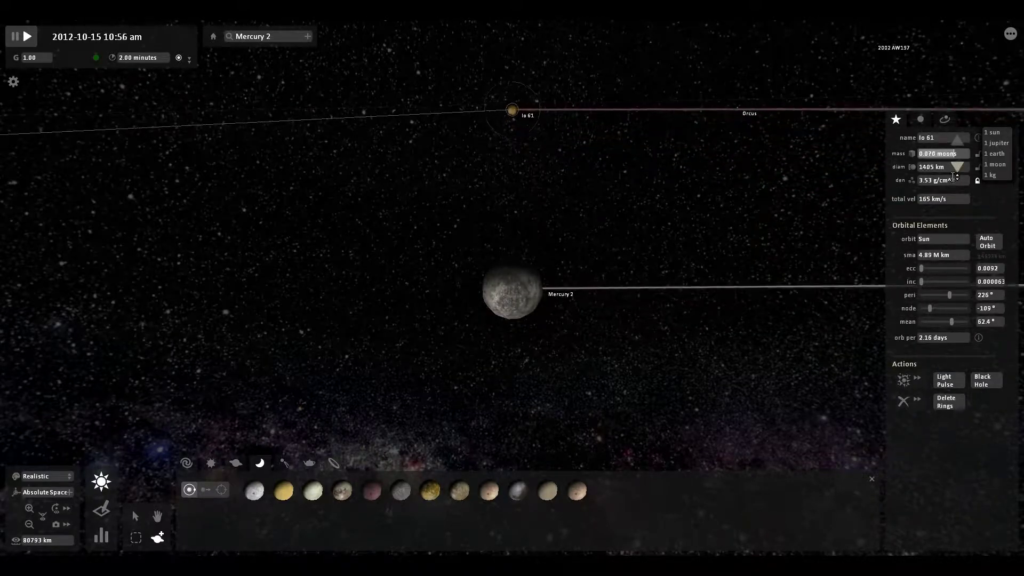
pyautogui.click(555, 168)
pyautogui.moveTo(566, 174); pyautogui.dragTo(628, 136)
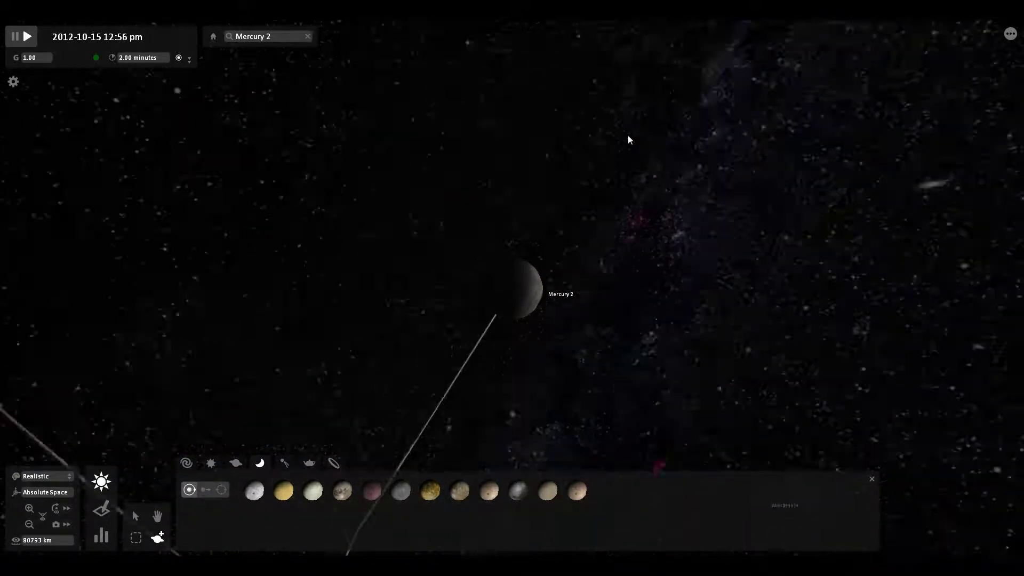
pyautogui.moveTo(500, 210); pyautogui.dragTo(441, 366)
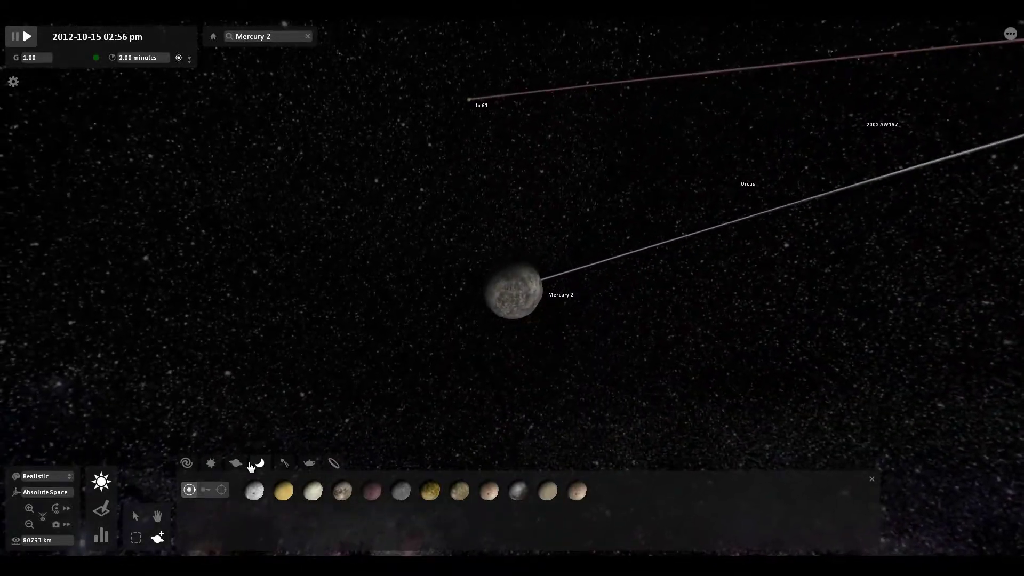
# - Add a football in orbit close to the added Mercury and stop placing objects
pyautogui.click(309, 463)
pyautogui.click(283, 490)
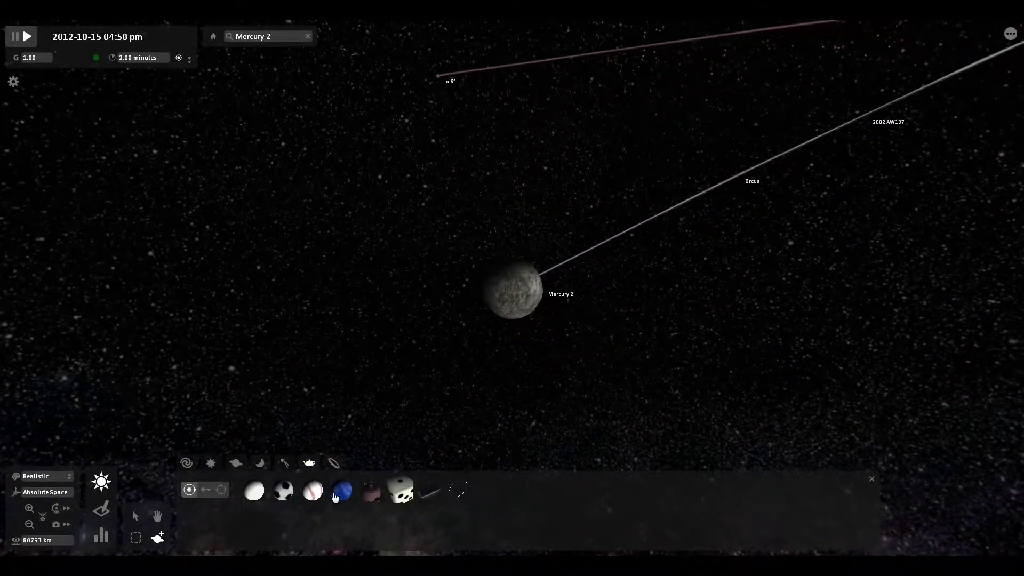
pyautogui.click(399, 341)
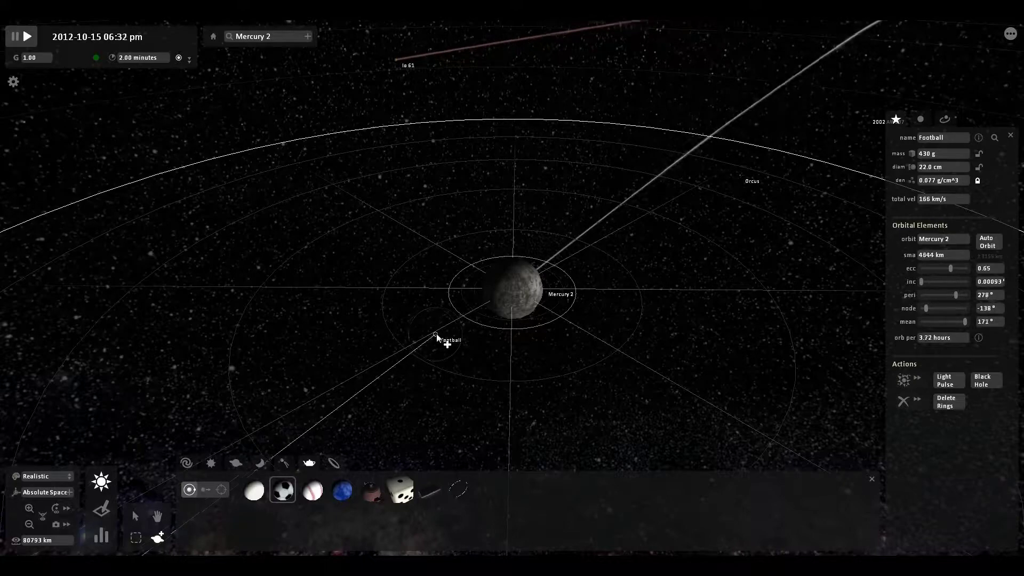
pyautogui.click(437, 335)
pyautogui.press('Escape')
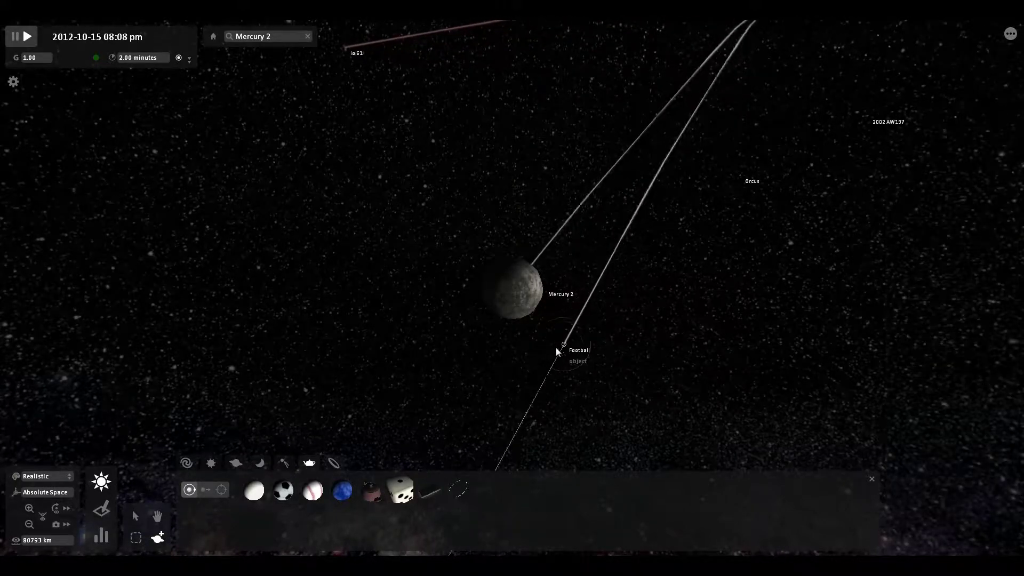
# - Focus on the football and look at it up close from different angles and distances
pyautogui.doubleClick(556, 347)
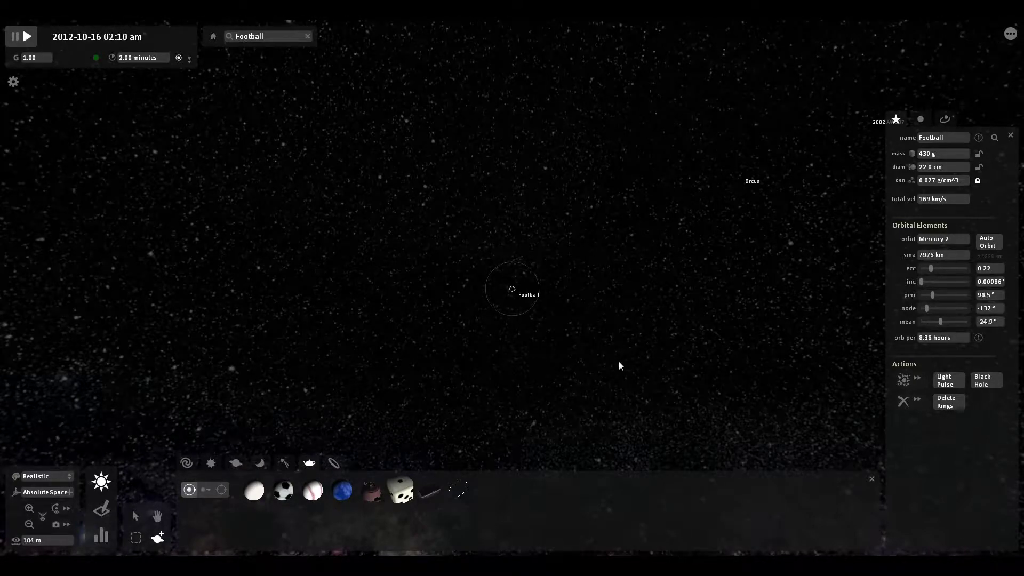
pyautogui.scroll(-2, 620, 360)
pyautogui.moveTo(606, 340); pyautogui.dragTo(526, 357)
pyautogui.scroll(-10, 367, 392)
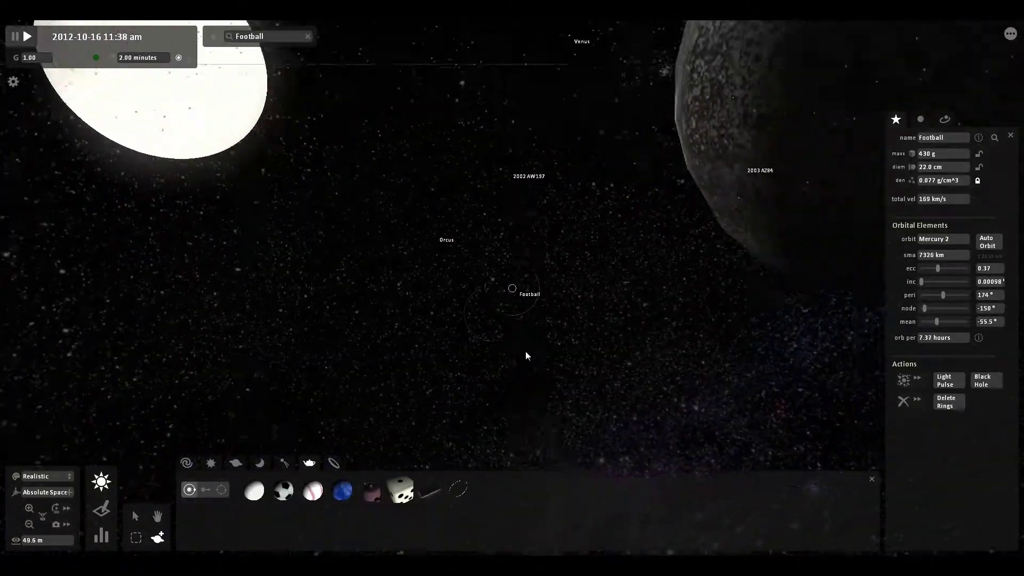
pyautogui.scroll(-5, 520, 344)
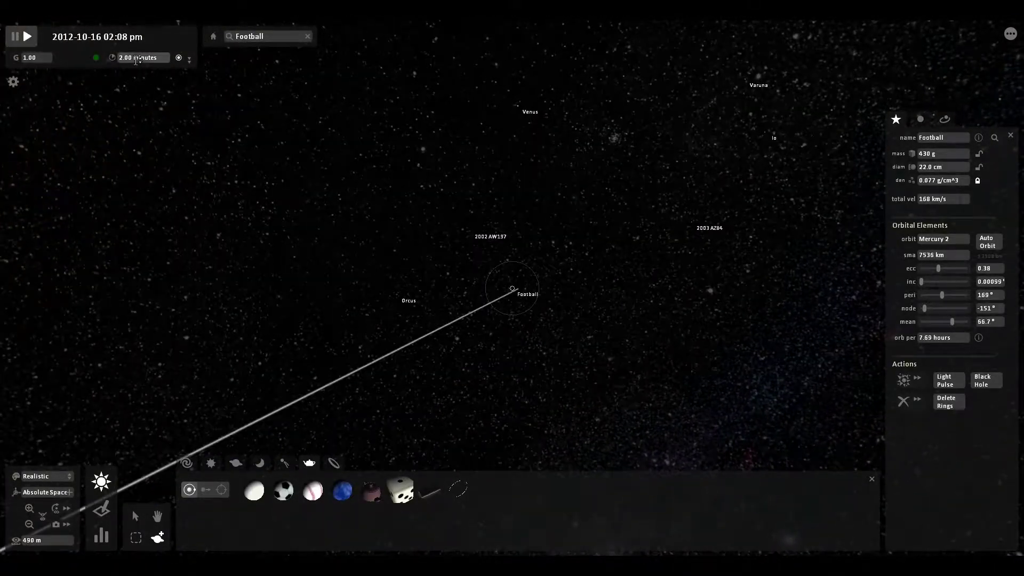
# - Set the time step to automatic and watch the football's orbit around the added Mercury from farther away
pyautogui.moveTo(138, 60)
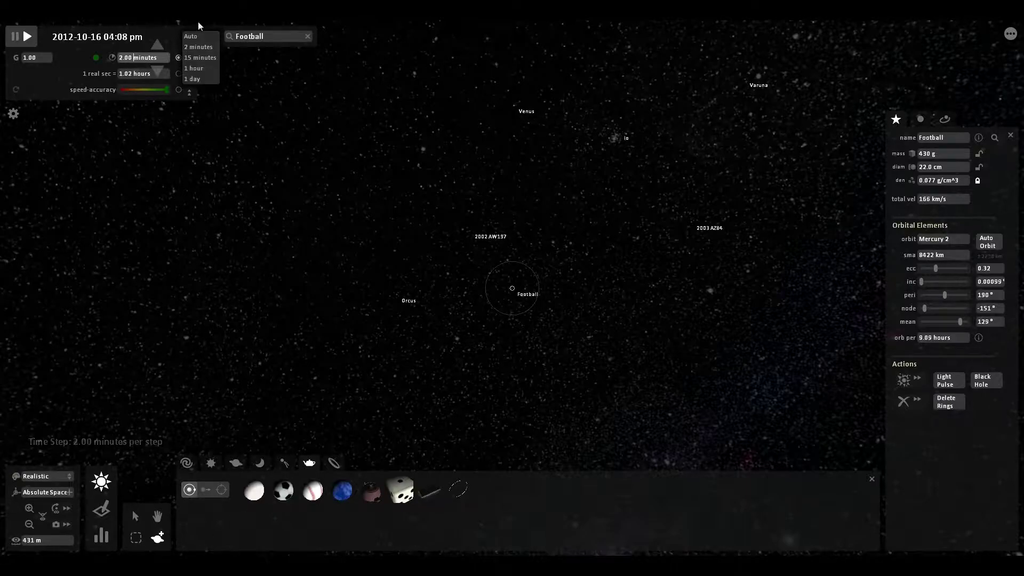
pyautogui.click(199, 39)
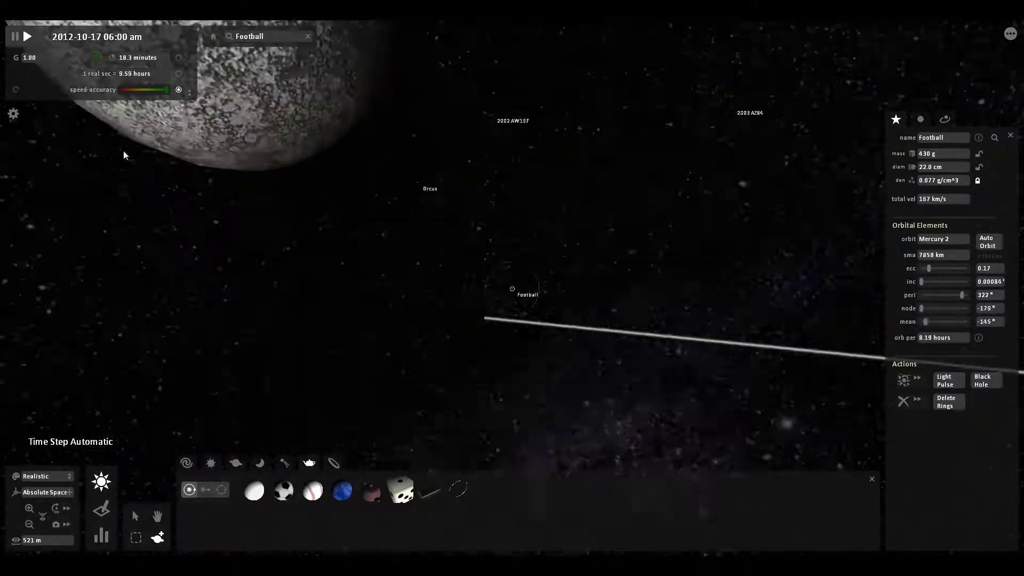
pyautogui.moveTo(7, 123); pyautogui.dragTo(191, 218)
pyautogui.scroll(-6, 192, 225)
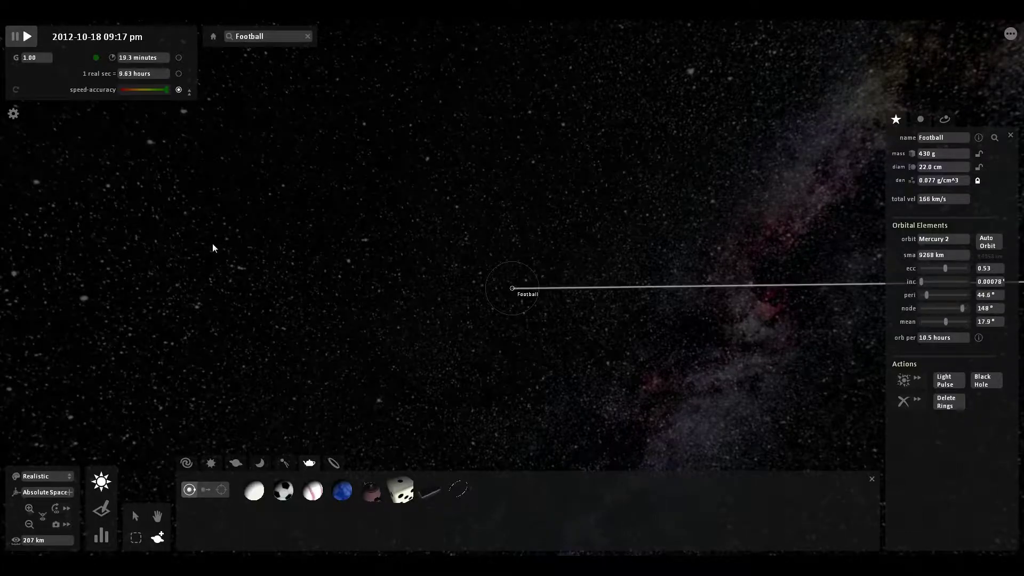
pyautogui.scroll(-3, 213, 245)
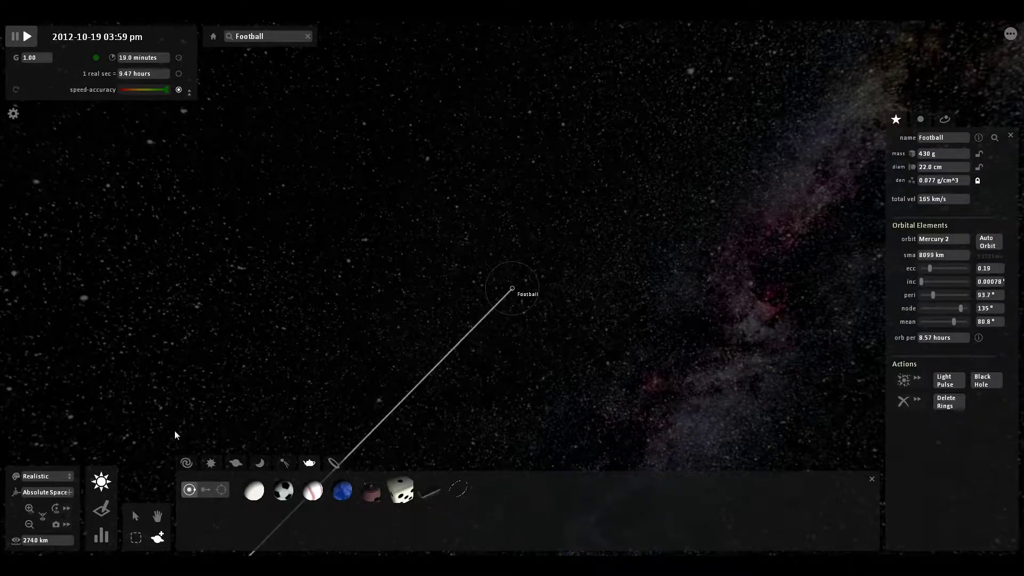
# - Switch the time step to 1 day and back to automatic while following the football
pyautogui.click(153, 62)
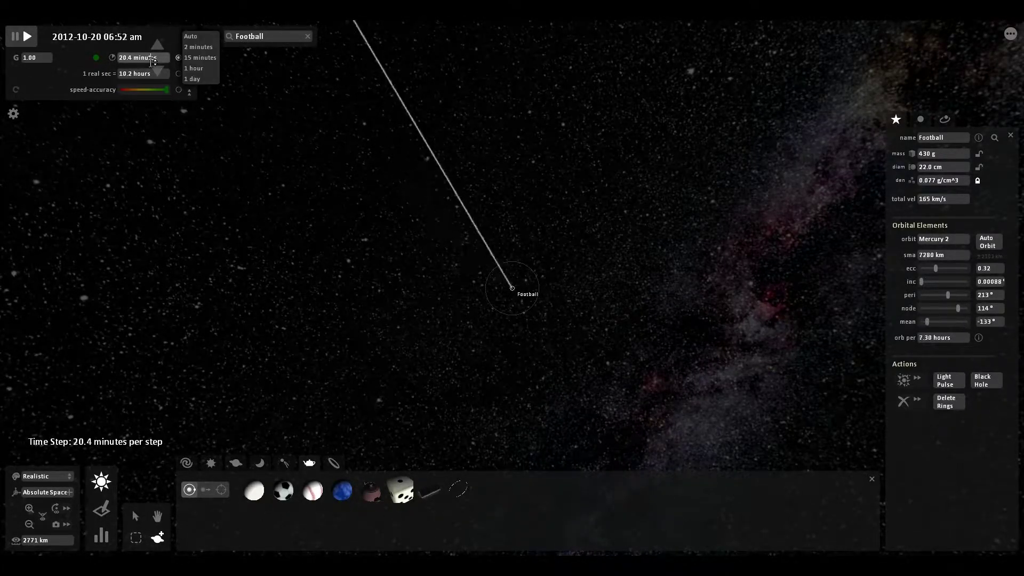
pyautogui.click(206, 80)
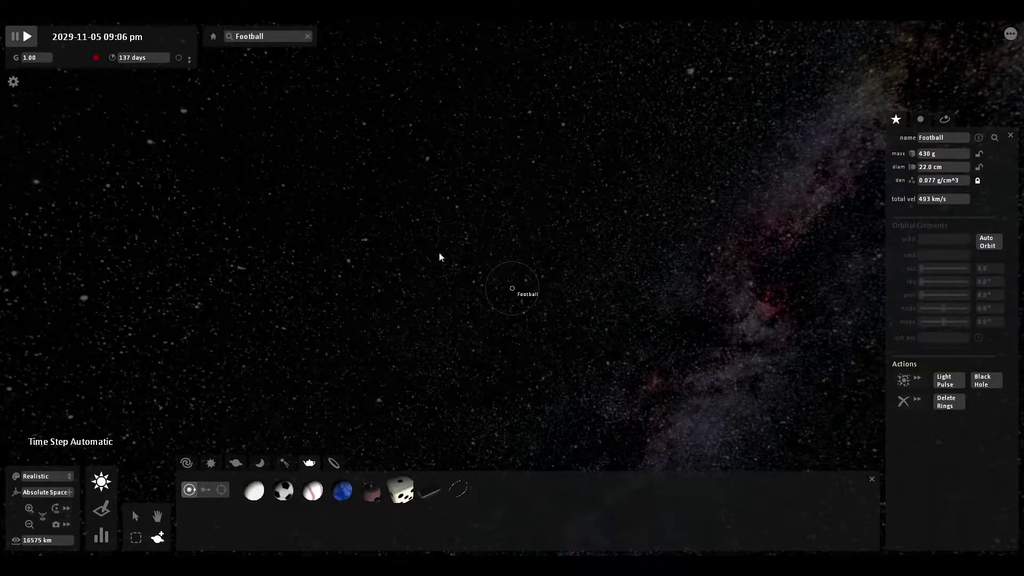
pyautogui.moveTo(440, 251); pyautogui.dragTo(602, 260)
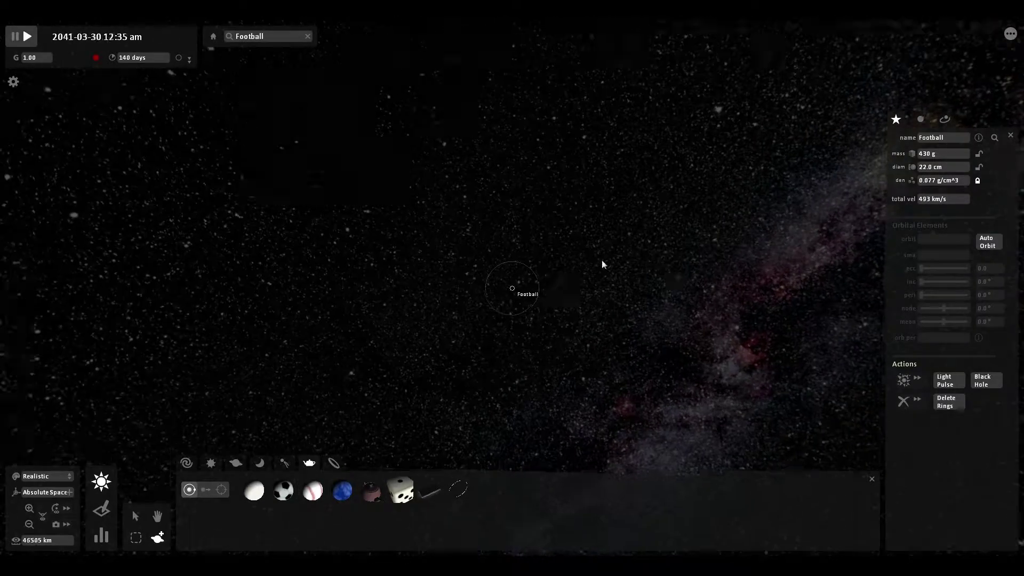
# - Load the Our Local Galaxies simulation, and replace it with the Galaxy Collision simulation
pyautogui.click(1011, 34)
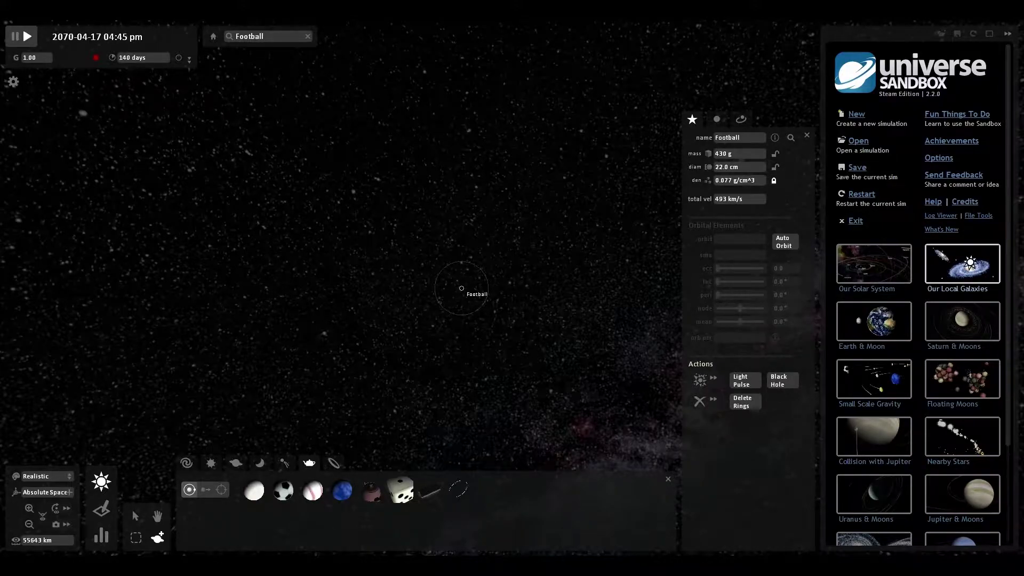
pyautogui.click(971, 266)
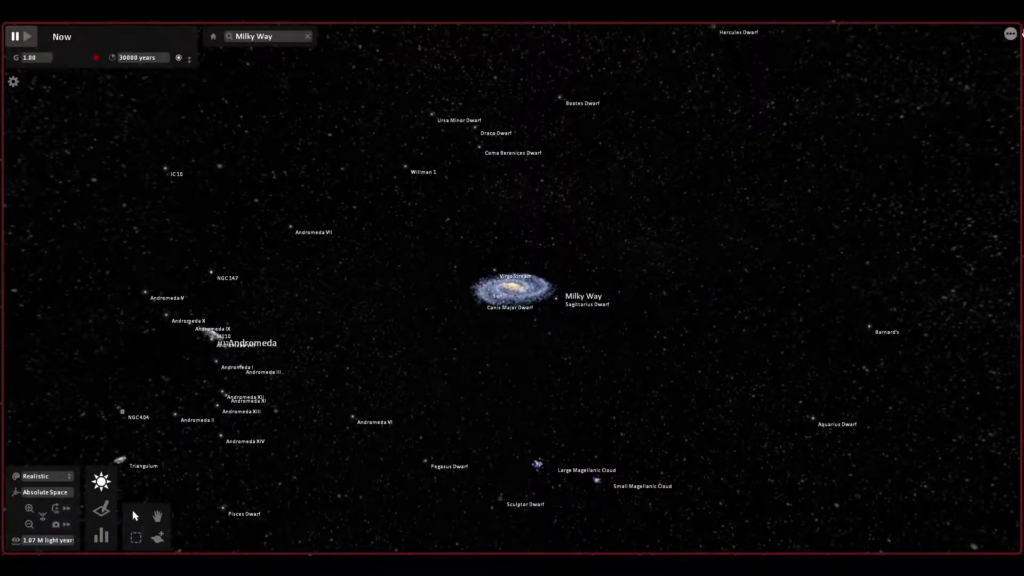
pyautogui.click(1011, 33)
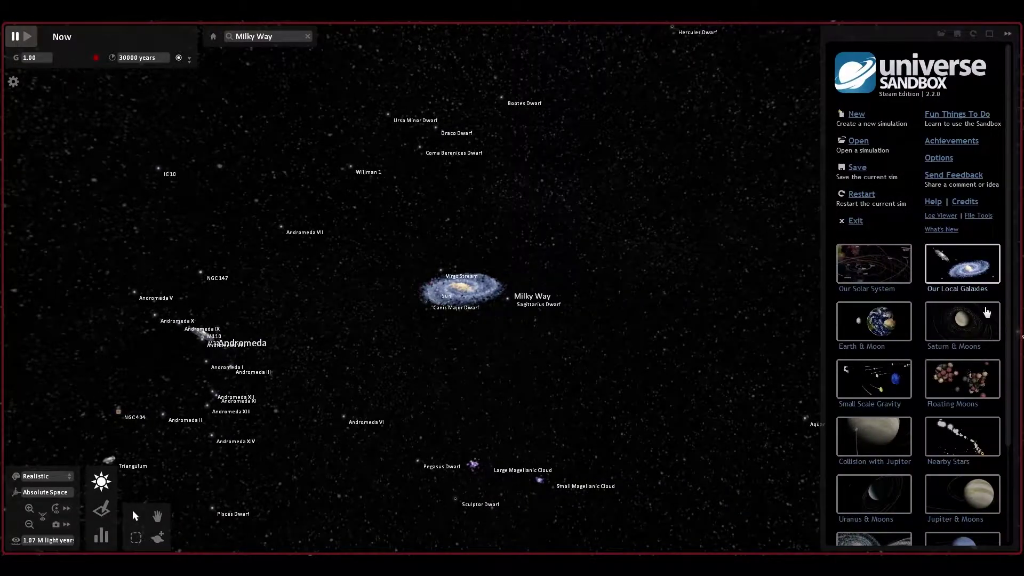
pyautogui.scroll(-3, 918, 426)
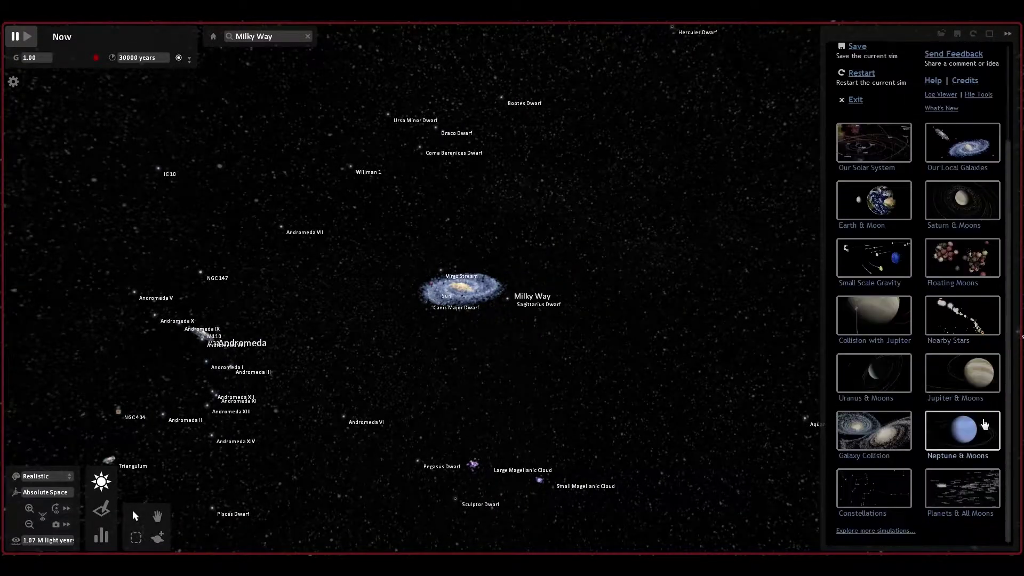
pyautogui.click(857, 444)
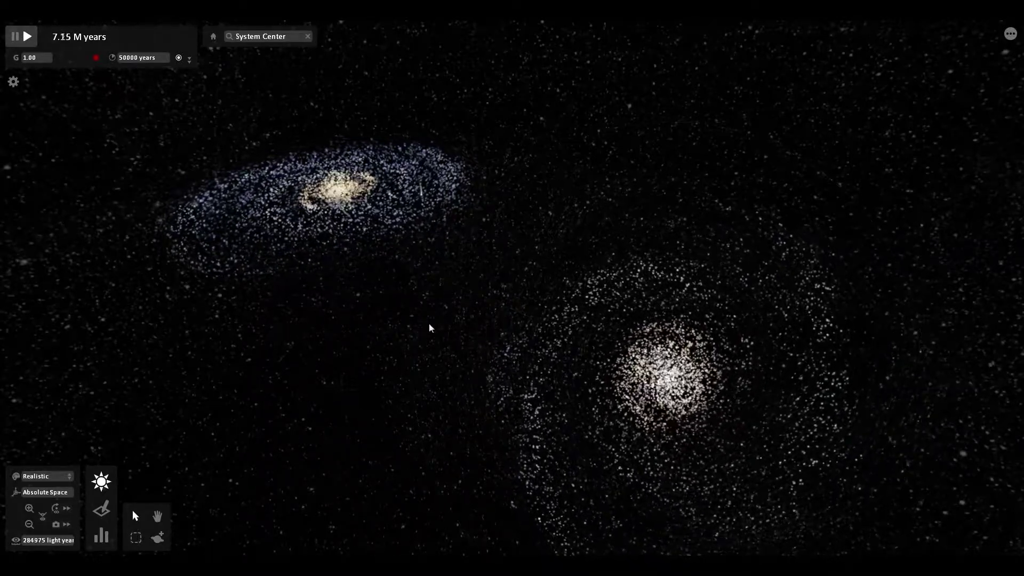
# - Watch the two galaxies collide from several angles and select the Sun to follow its path
pyautogui.moveTo(429, 324); pyautogui.dragTo(498, 290)
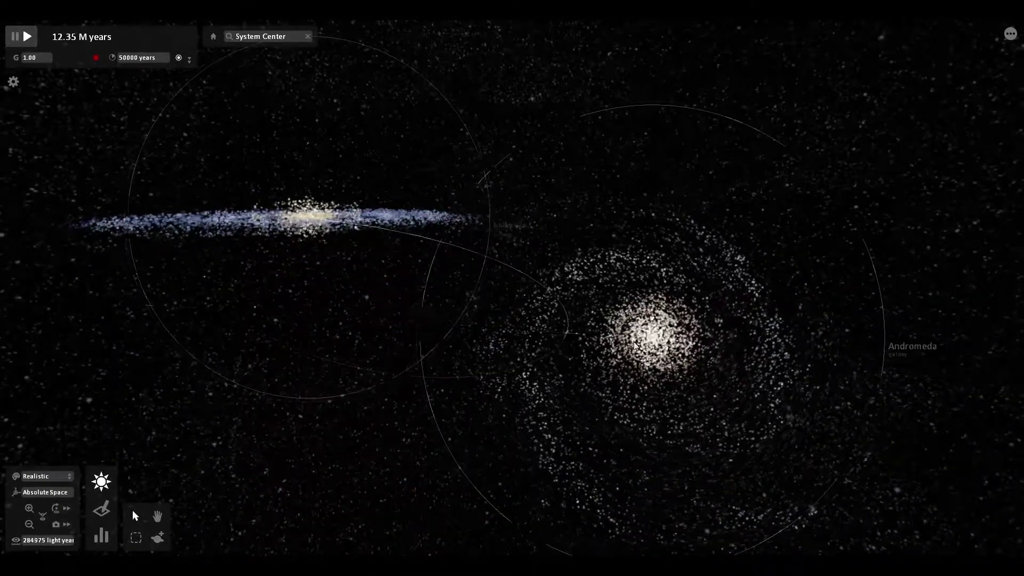
pyautogui.moveTo(568, 342); pyautogui.dragTo(294, 334)
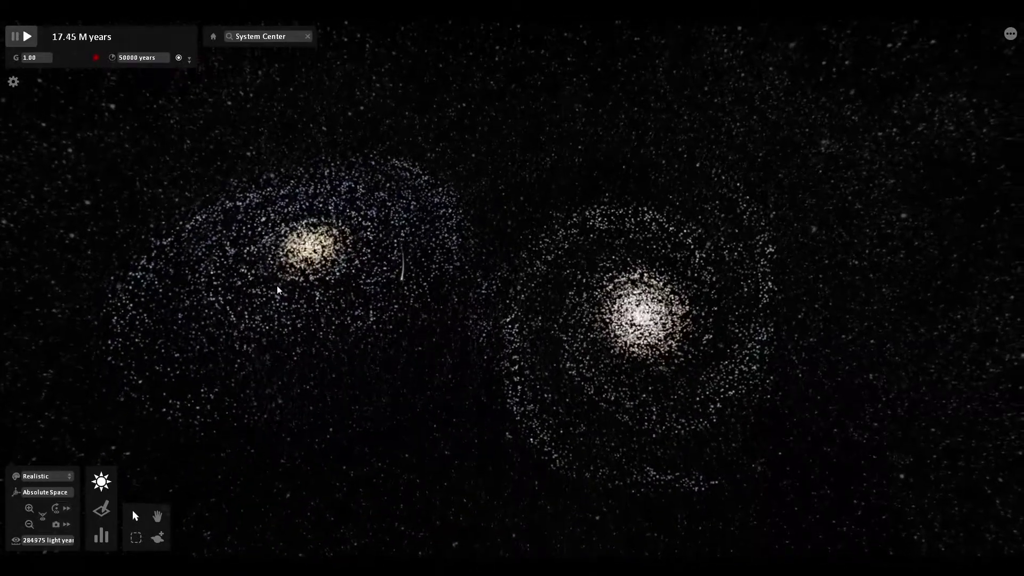
pyautogui.moveTo(278, 281); pyautogui.dragTo(278, 239)
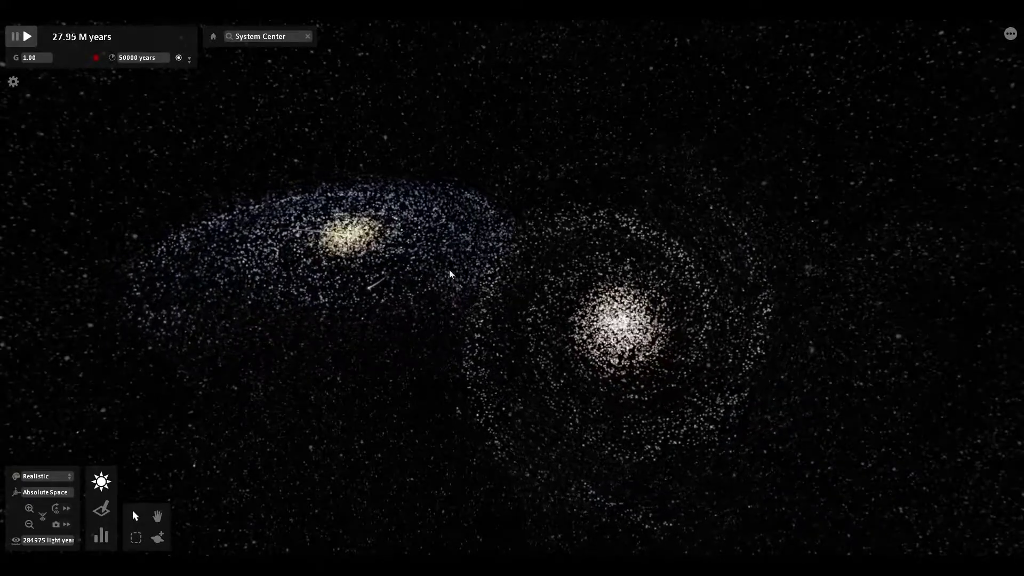
pyautogui.scroll(2, 450, 270)
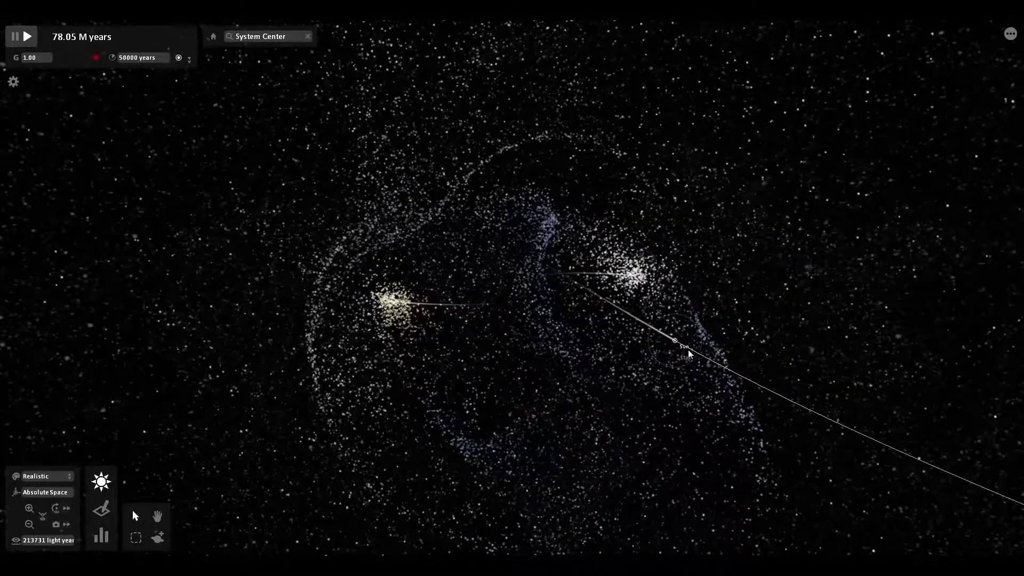
pyautogui.click(690, 352)
pyautogui.moveTo(554, 468); pyautogui.dragTo(571, 432)
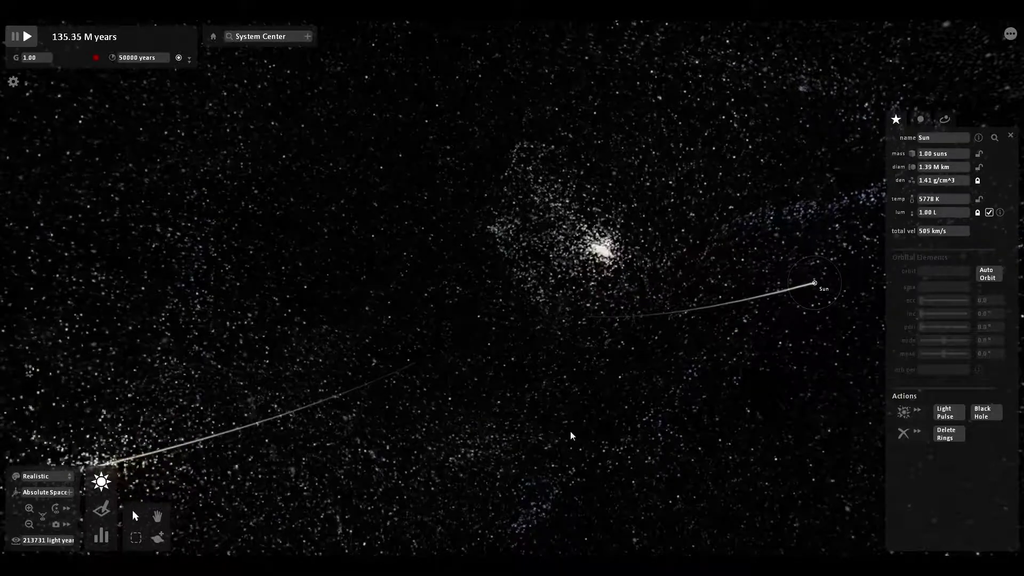
# - Load the Saturn & Moons simulation and view Saturn up close
pyautogui.click(1011, 33)
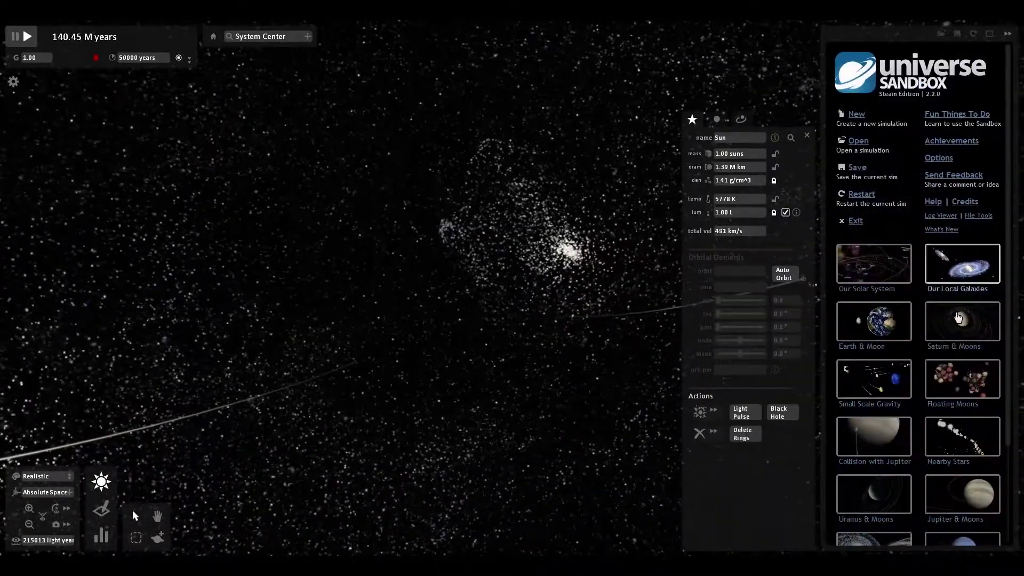
pyautogui.click(959, 317)
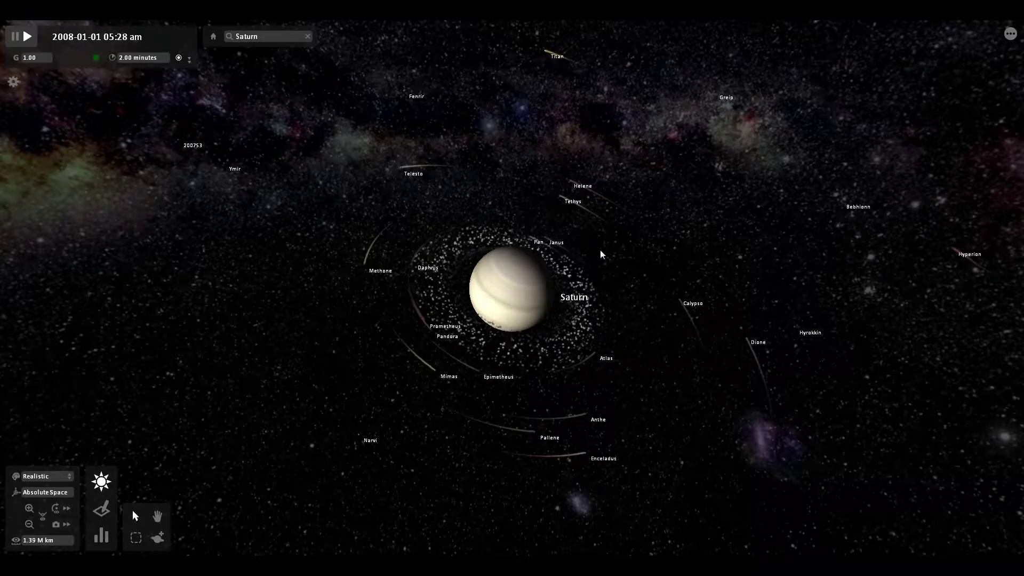
pyautogui.scroll(5, 730, 307)
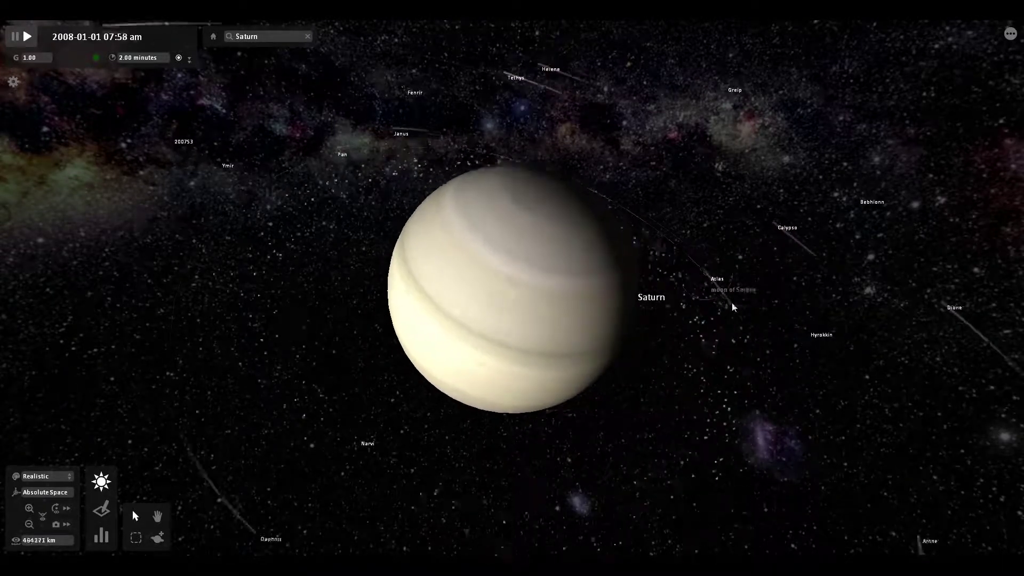
# - Focus on Saturn's moon Atlas and view it up close from different angles
pyautogui.scroll(-3, 731, 299)
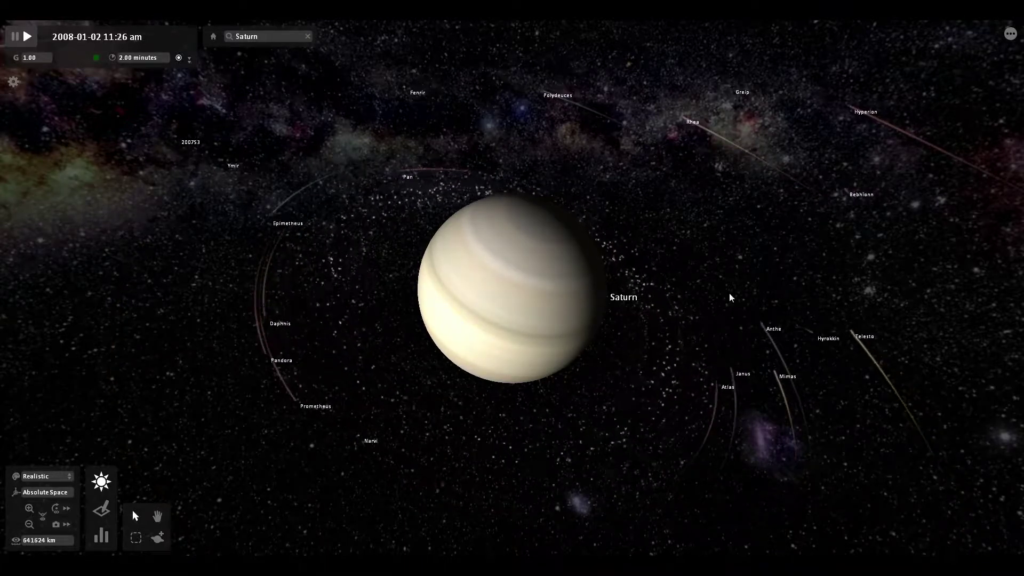
pyautogui.doubleClick(709, 333)
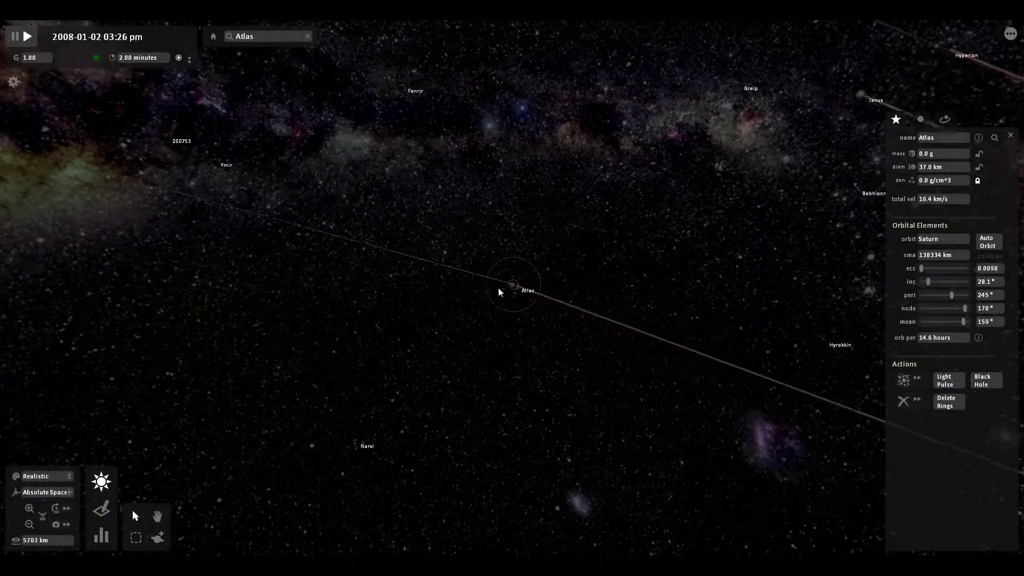
pyautogui.scroll(3, 498, 287)
pyautogui.moveTo(498, 287); pyautogui.dragTo(154, 261)
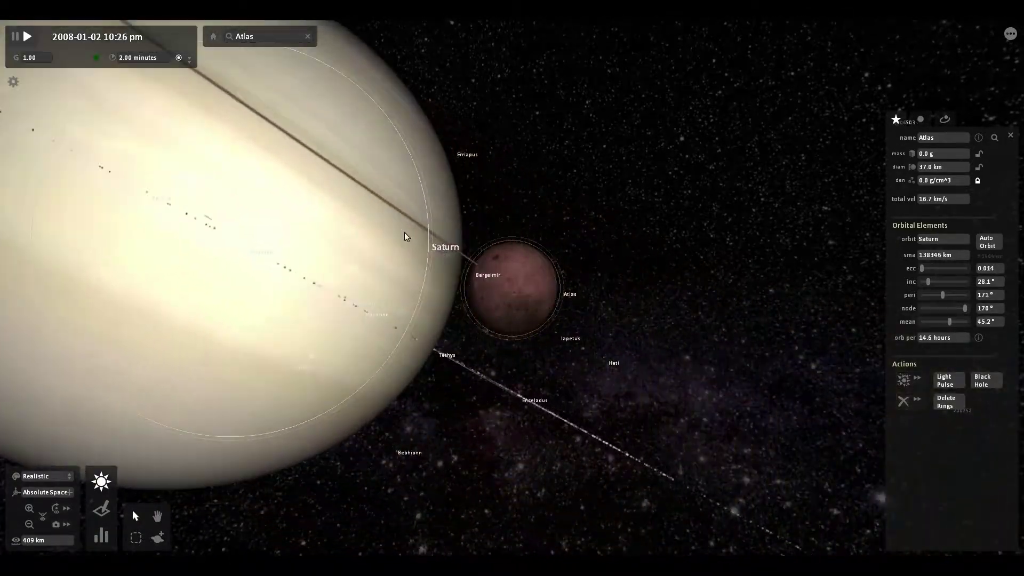
pyautogui.moveTo(405, 232); pyautogui.dragTo(414, 274)
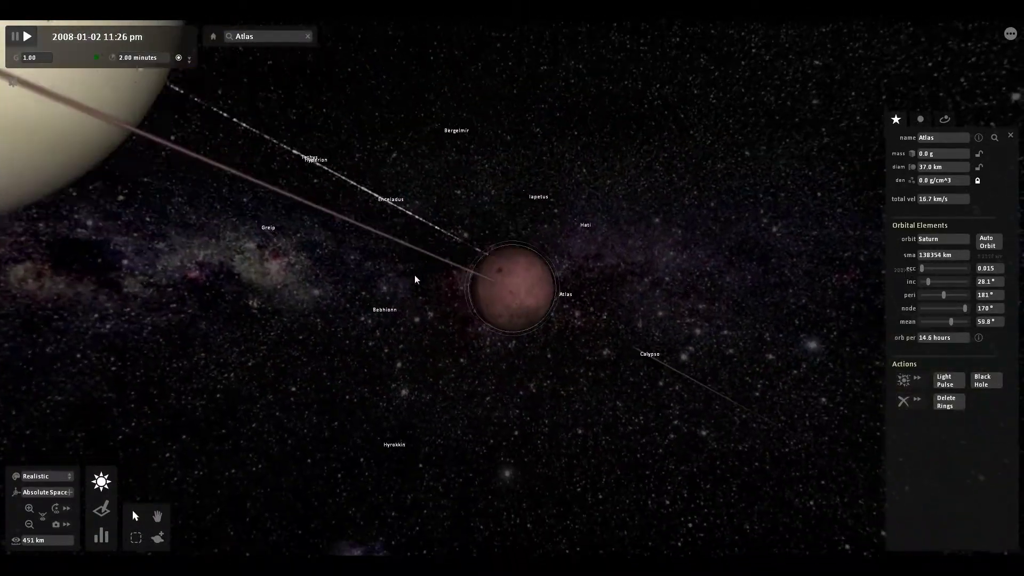
pyautogui.scroll(-3, 415, 277)
# - Place a Monolith close to Atlas and look for it around the moon
pyautogui.click(157, 537)
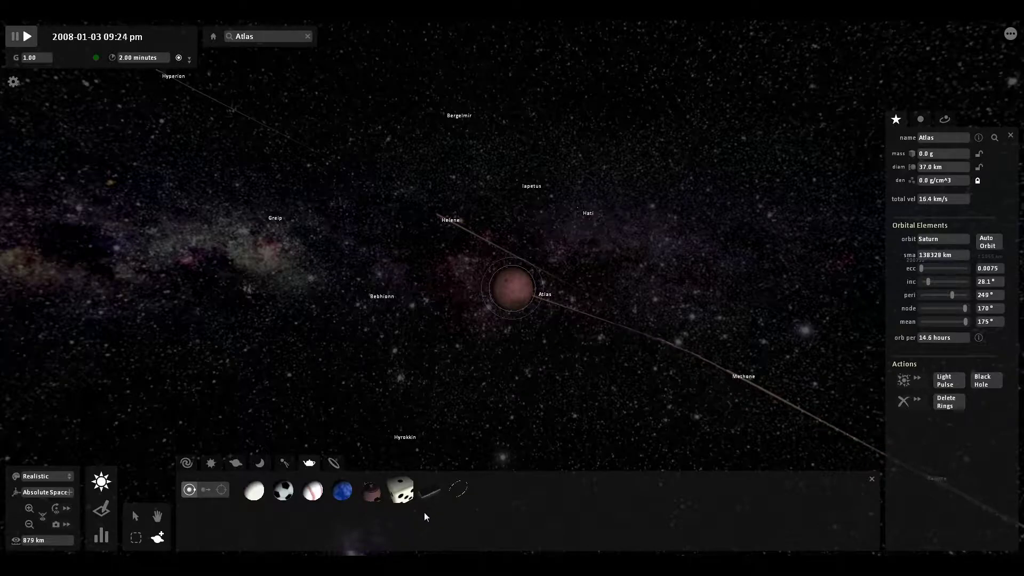
pyautogui.click(431, 492)
pyautogui.click(460, 380)
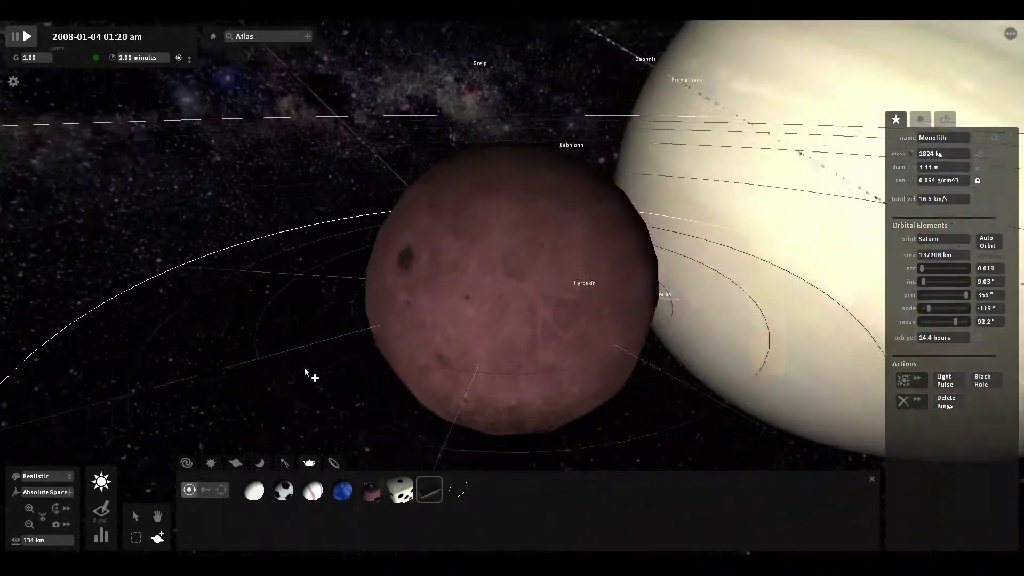
pyautogui.scroll(-5, 230, 368)
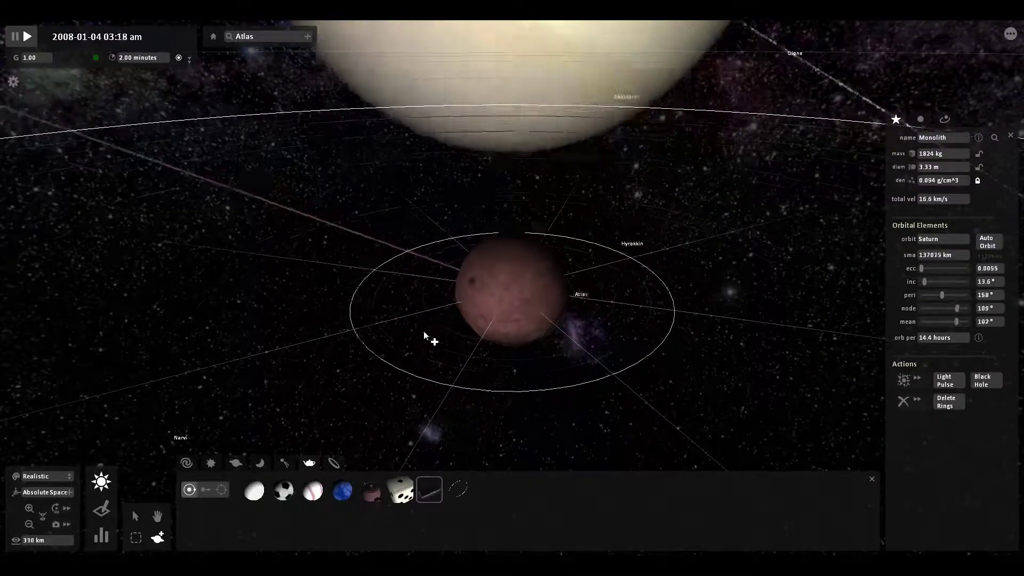
pyautogui.click(427, 494)
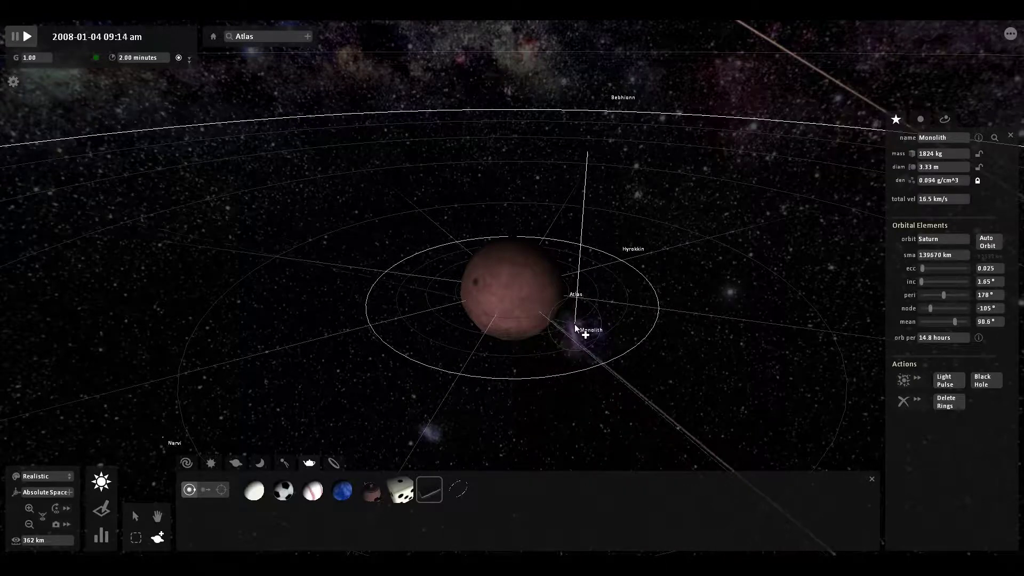
pyautogui.press('Escape')
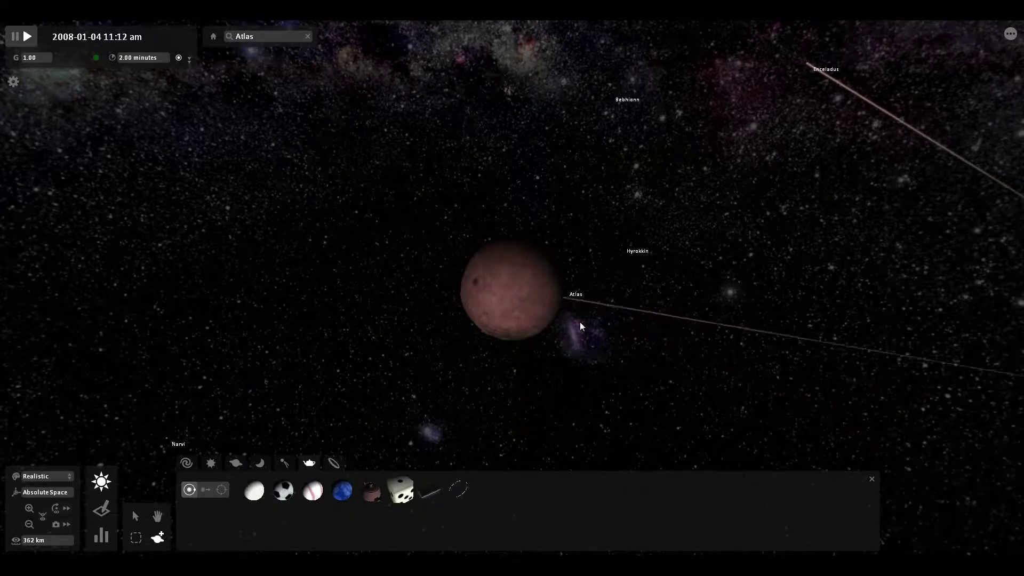
pyautogui.scroll(6, 579, 341)
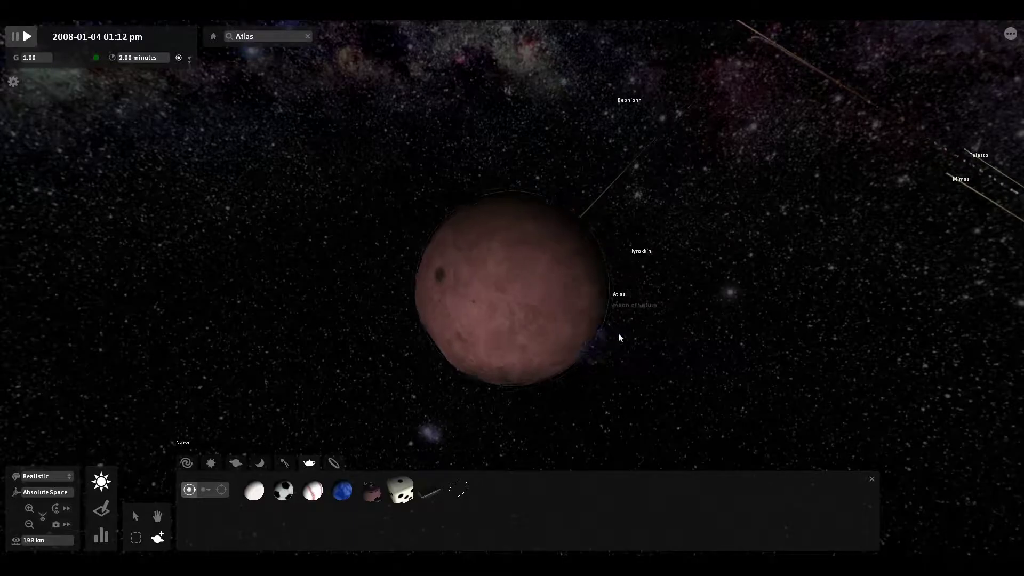
pyautogui.moveTo(740, 357); pyautogui.dragTo(547, 323)
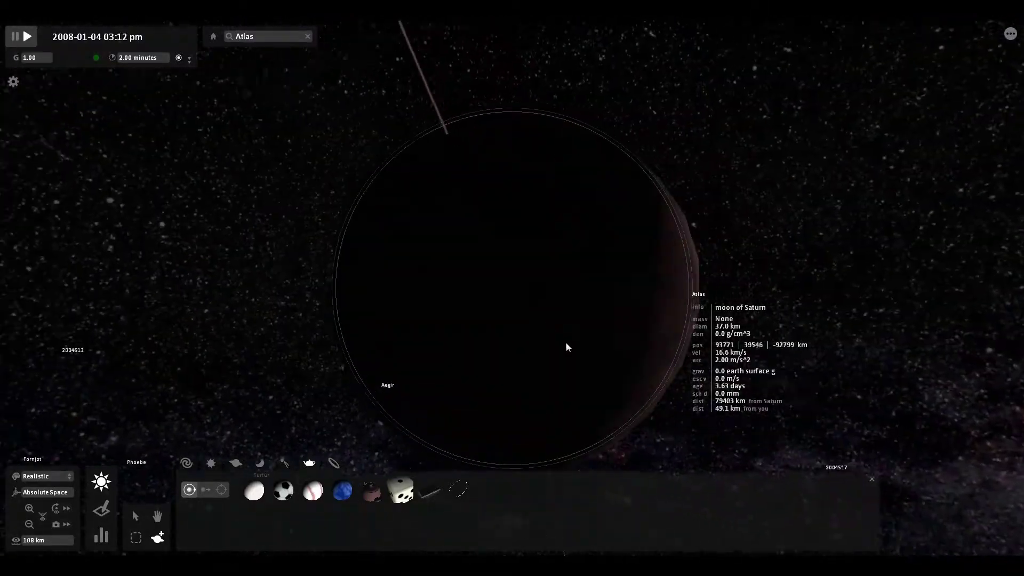
pyautogui.scroll(-5, 742, 413)
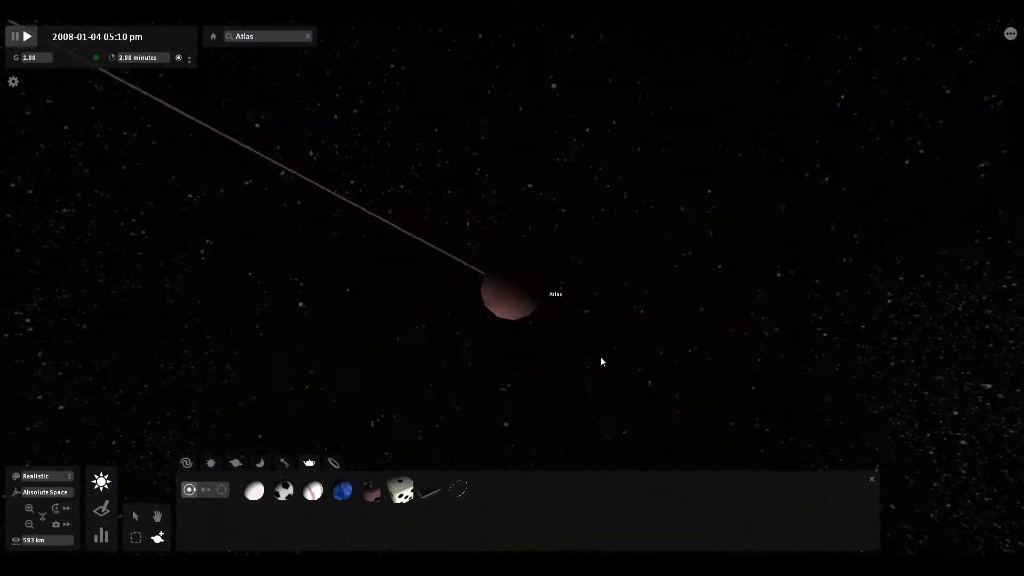
# - Add a copy of the moon Pandora close to Atlas
pyautogui.click(244, 467)
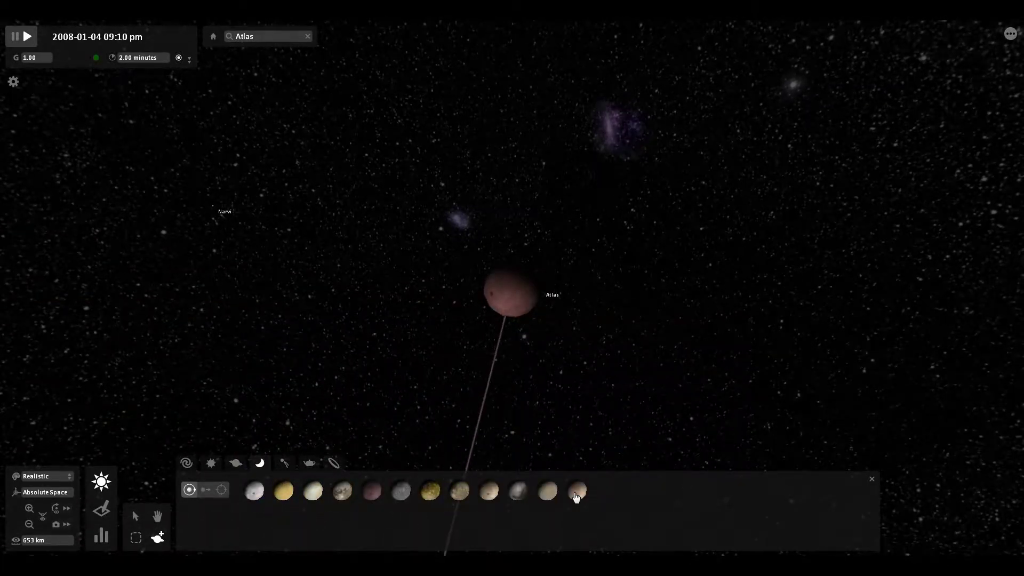
pyautogui.click(576, 491)
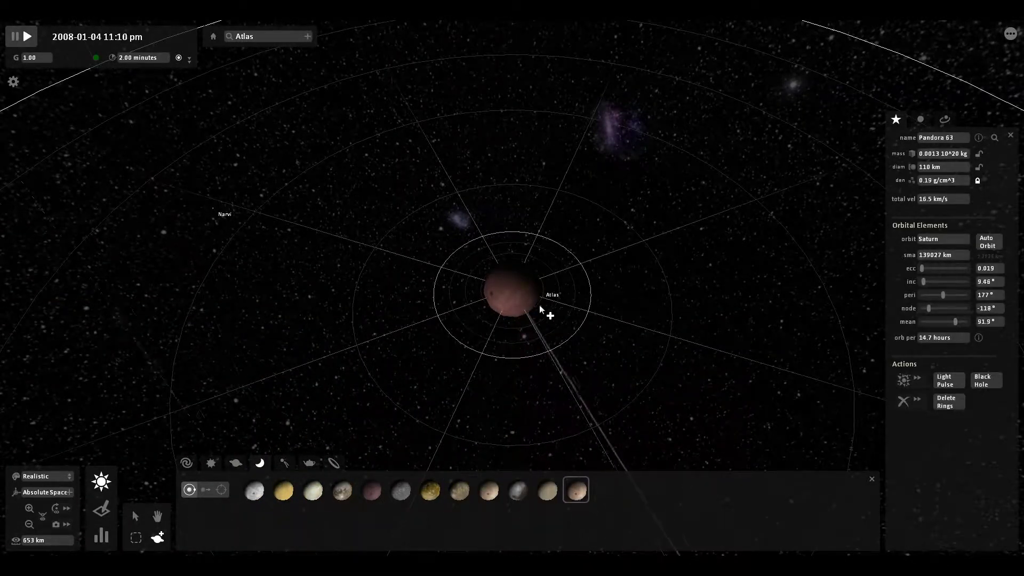
pyautogui.click(567, 344)
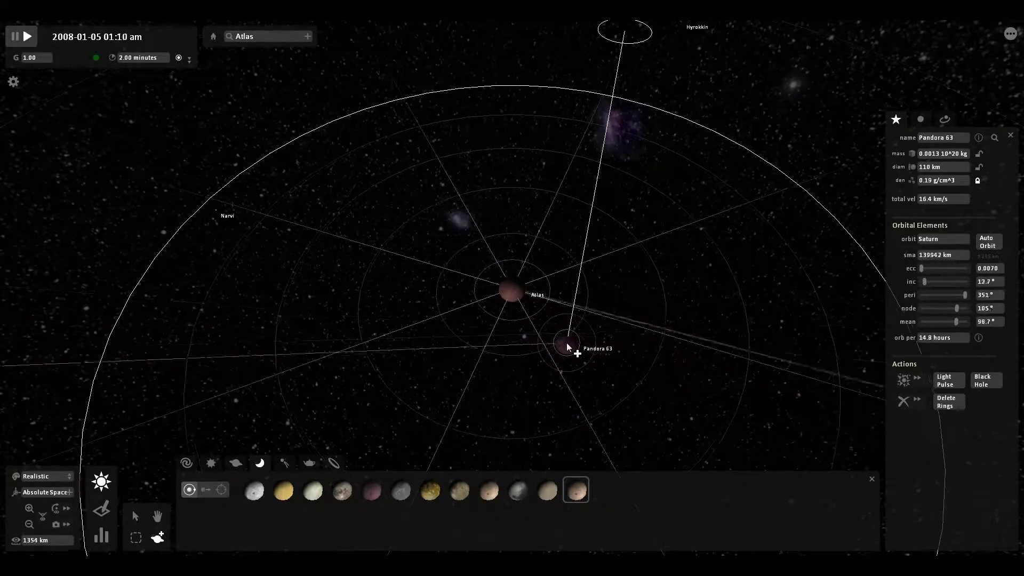
pyautogui.click(563, 297)
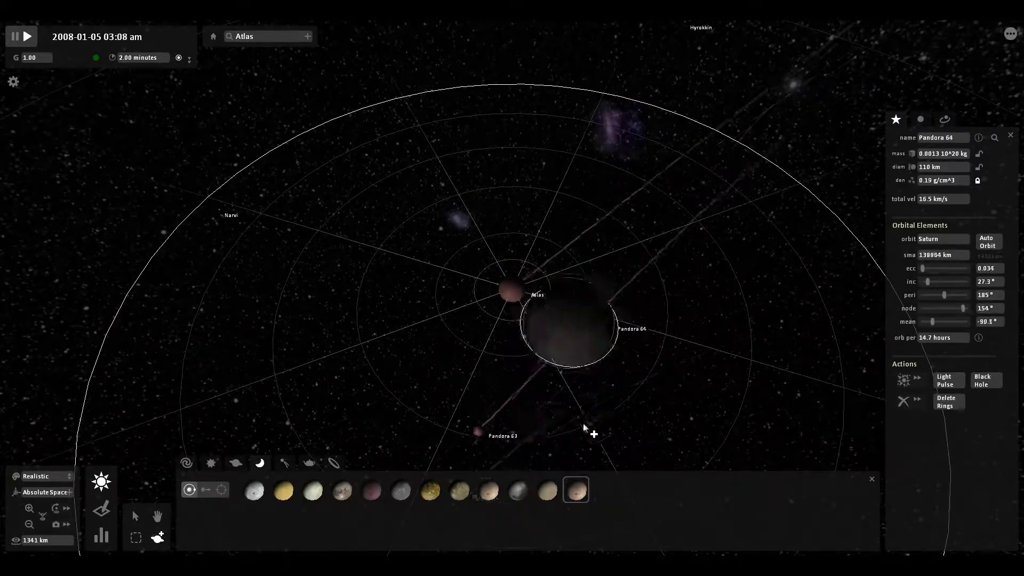
pyautogui.scroll(-5, 583, 473)
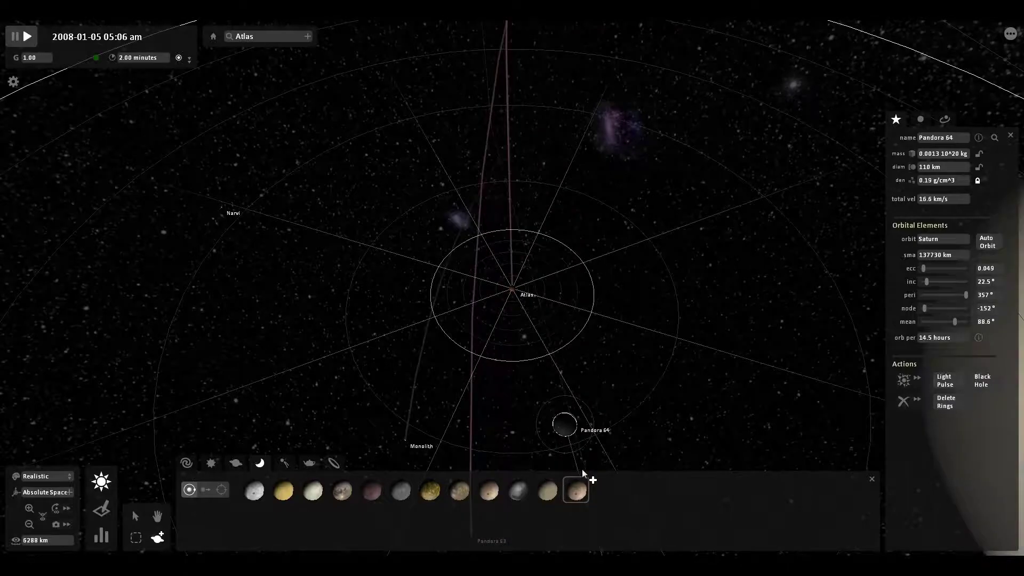
pyautogui.scroll(-8, 582, 469)
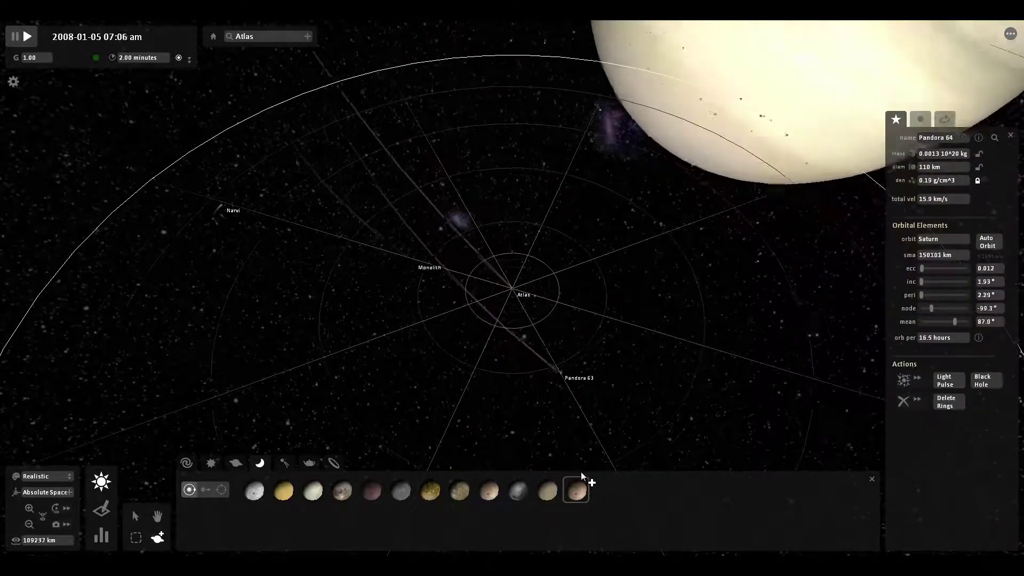
pyautogui.scroll(8, 581, 472)
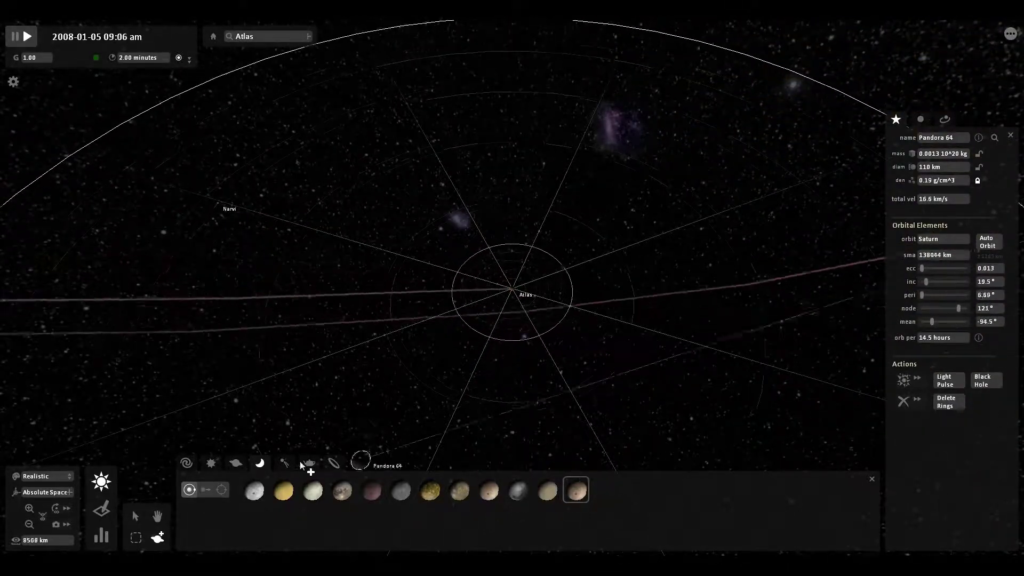
# - Add a second Saturn beside the original, just outside its rings
pyautogui.click(235, 464)
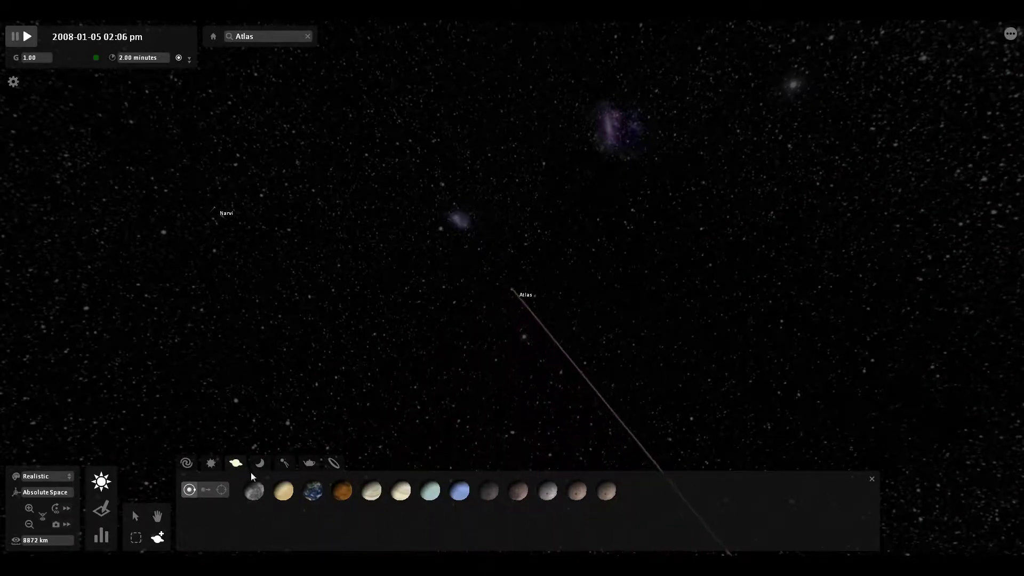
pyautogui.scroll(-10, 485, 370)
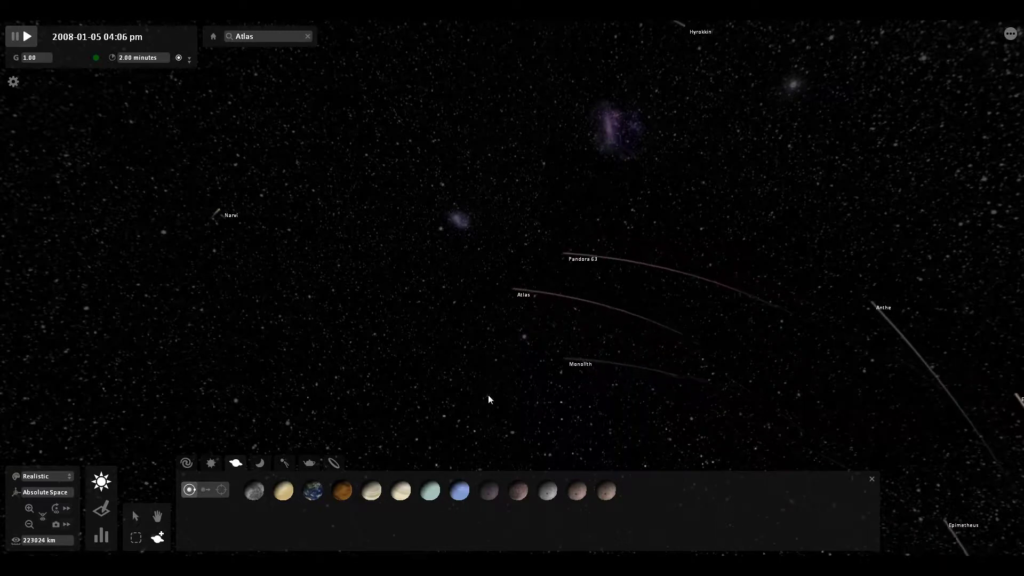
pyautogui.scroll(-5, 488, 400)
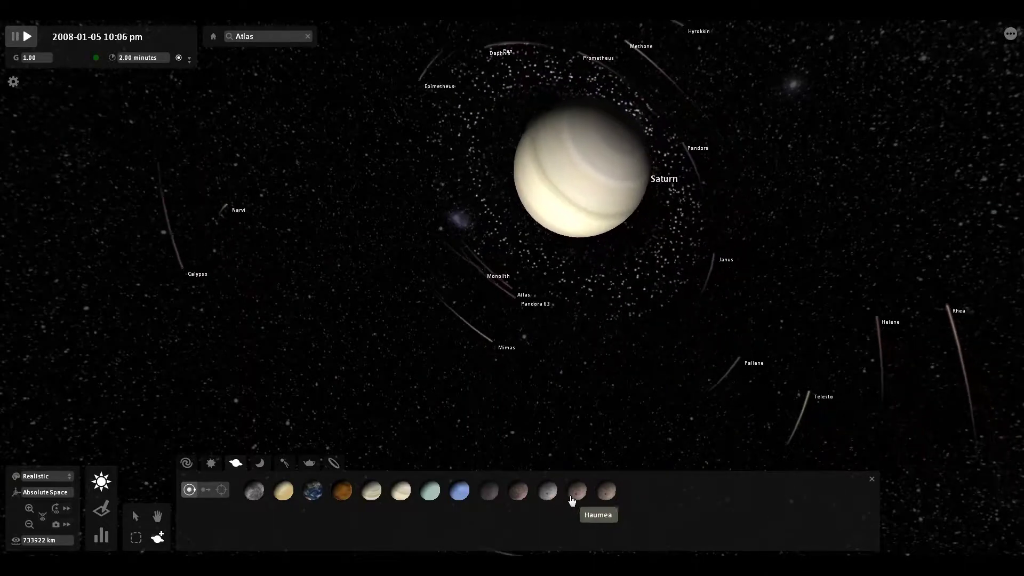
pyautogui.click(401, 490)
pyautogui.click(553, 311)
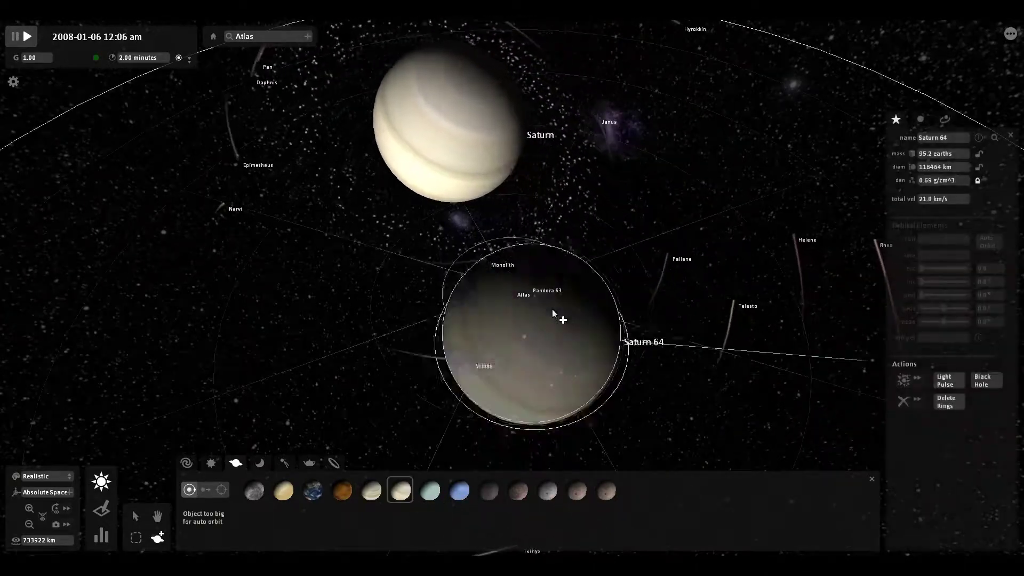
pyautogui.scroll(-5, 554, 311)
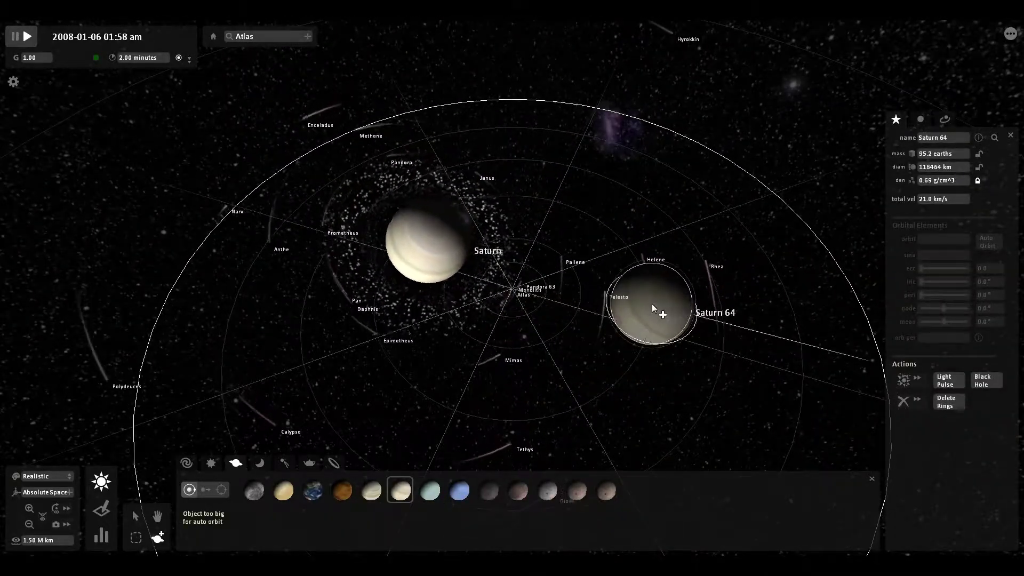
pyautogui.click(652, 304)
pyautogui.press('Escape')
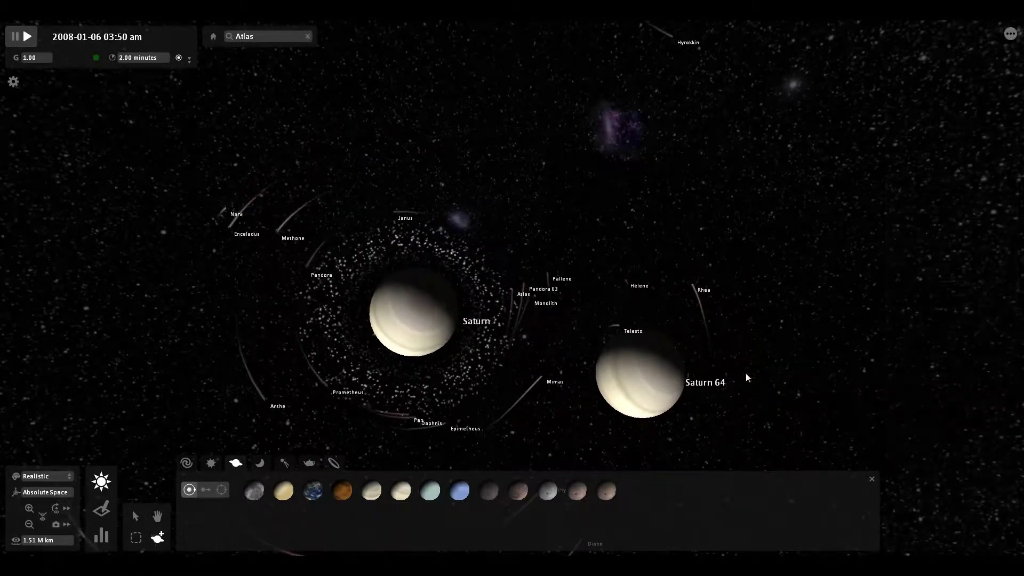
# - Watch how the two Saturns disturb the rings and moons, from near and from far away
pyautogui.scroll(-5, 746, 376)
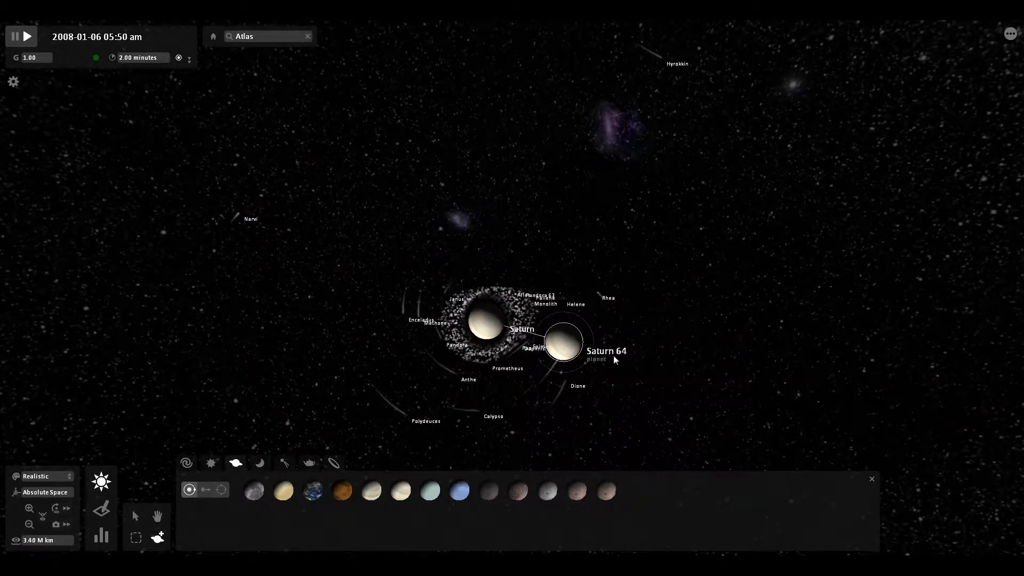
pyautogui.scroll(5, 654, 359)
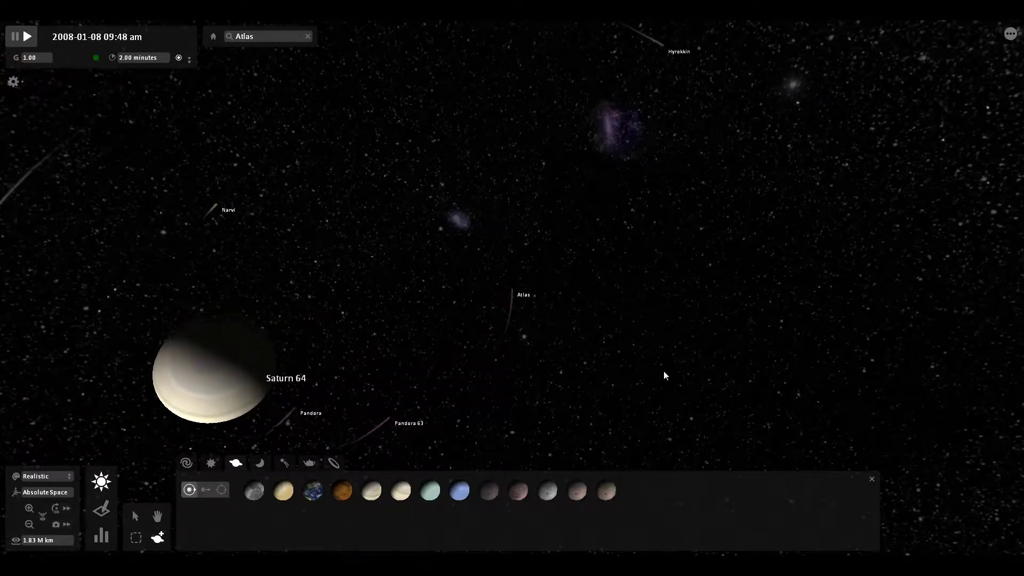
pyautogui.scroll(-4, 660, 369)
pyautogui.scroll(-10, 660, 371)
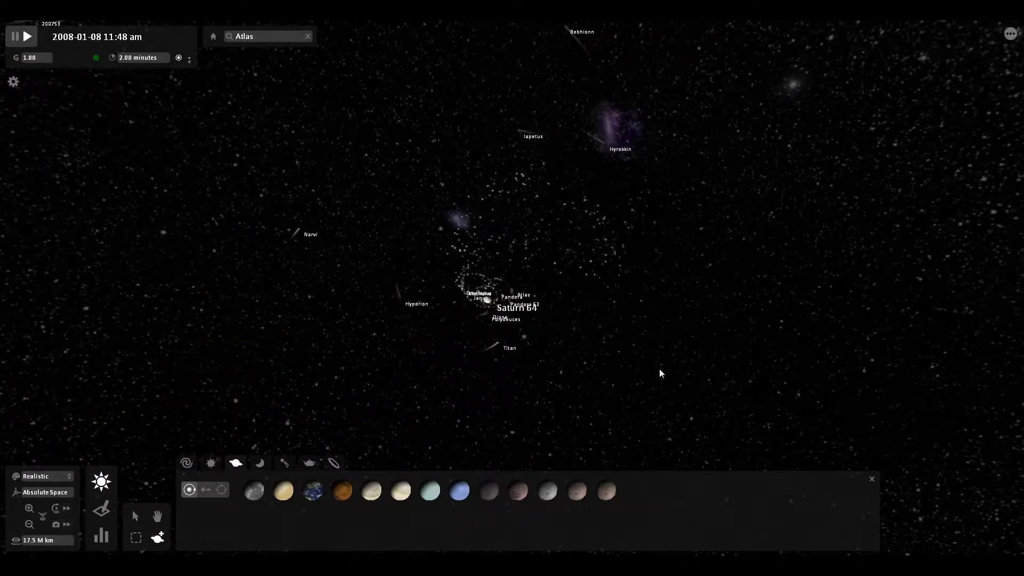
pyautogui.scroll(-4, 661, 370)
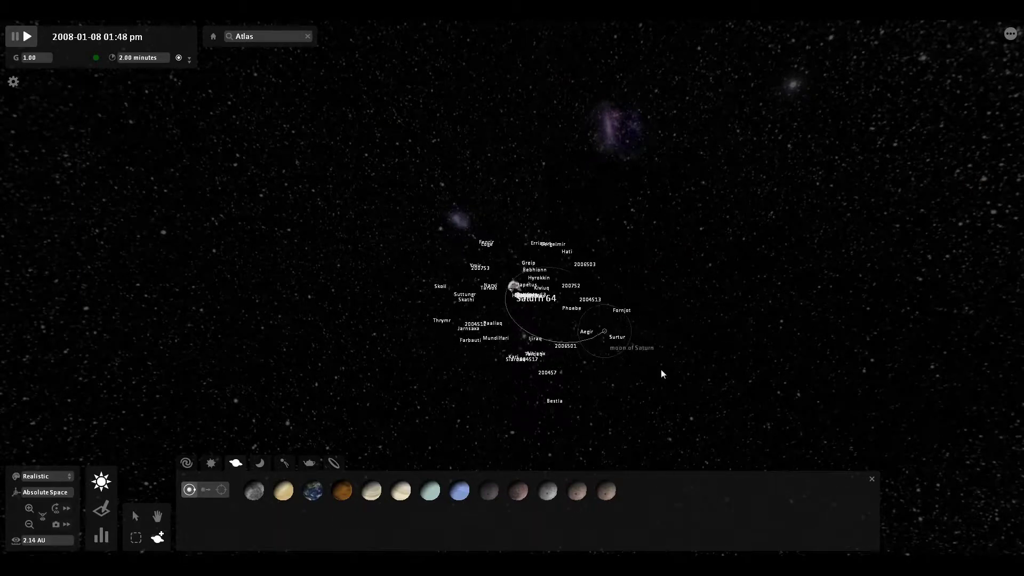
# - Load the preset simulation of the stars and constellations around the Sun and view it from far away
pyautogui.click(1011, 32)
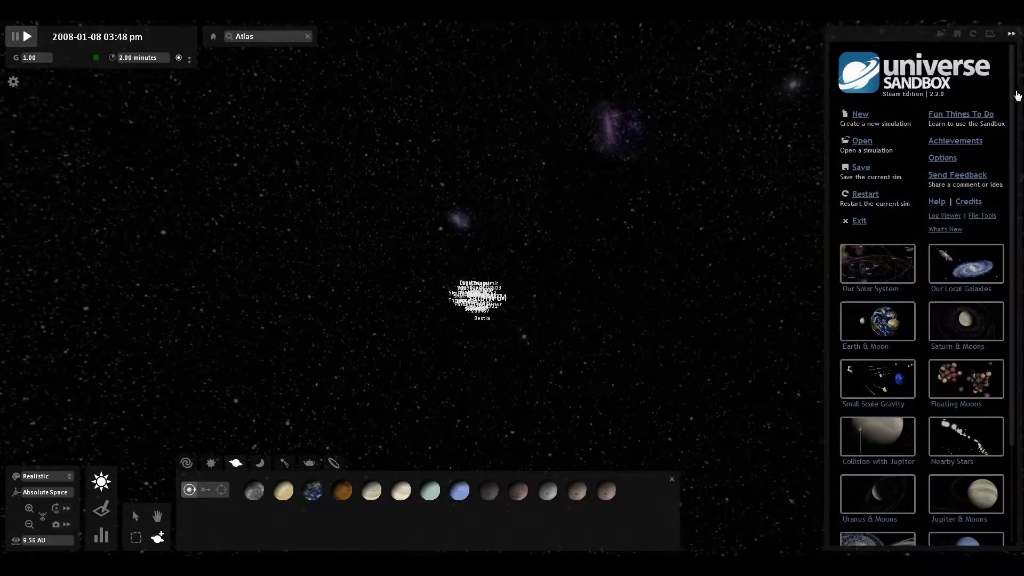
pyautogui.scroll(-3, 872, 340)
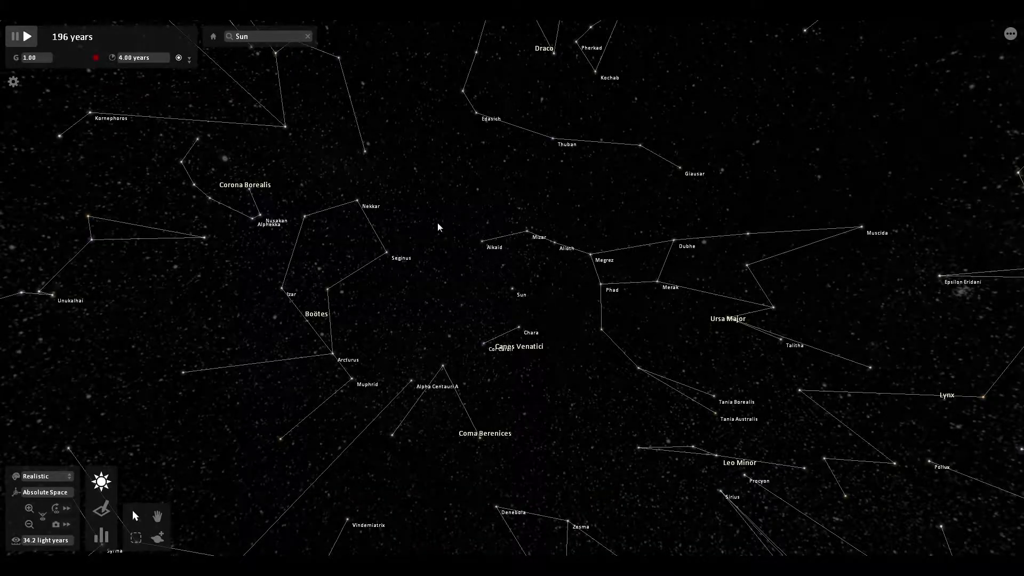
pyautogui.scroll(-5, 408, 222)
pyautogui.scroll(-5, 409, 222)
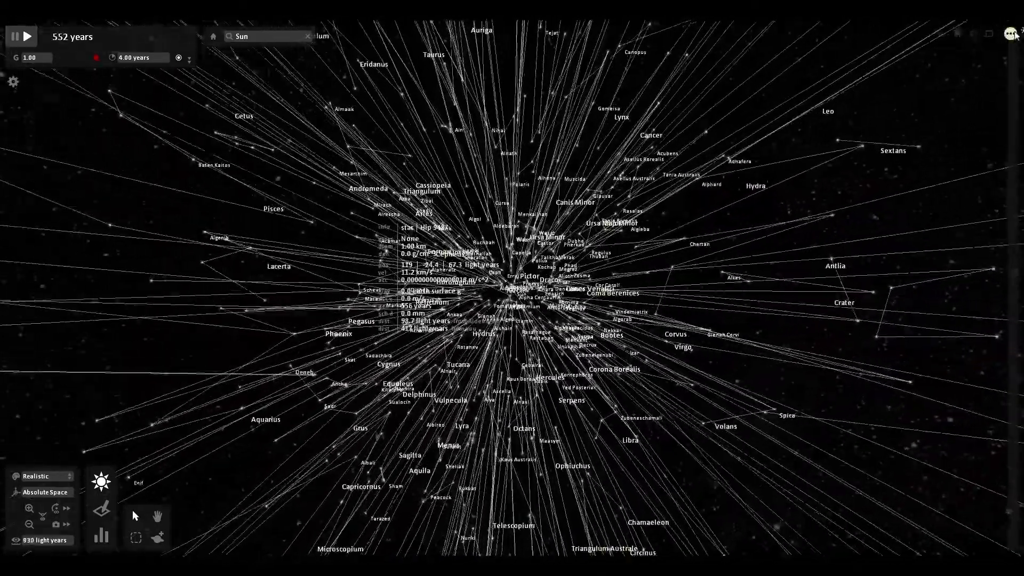
# - Load the Earth & Moon simulation and view Earth up close
pyautogui.click(1013, 36)
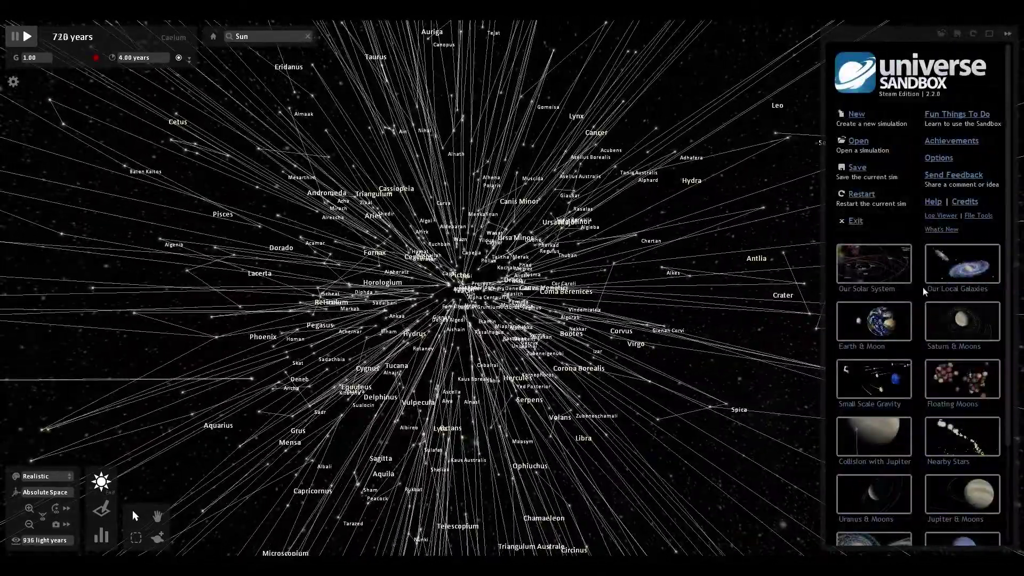
pyautogui.click(868, 317)
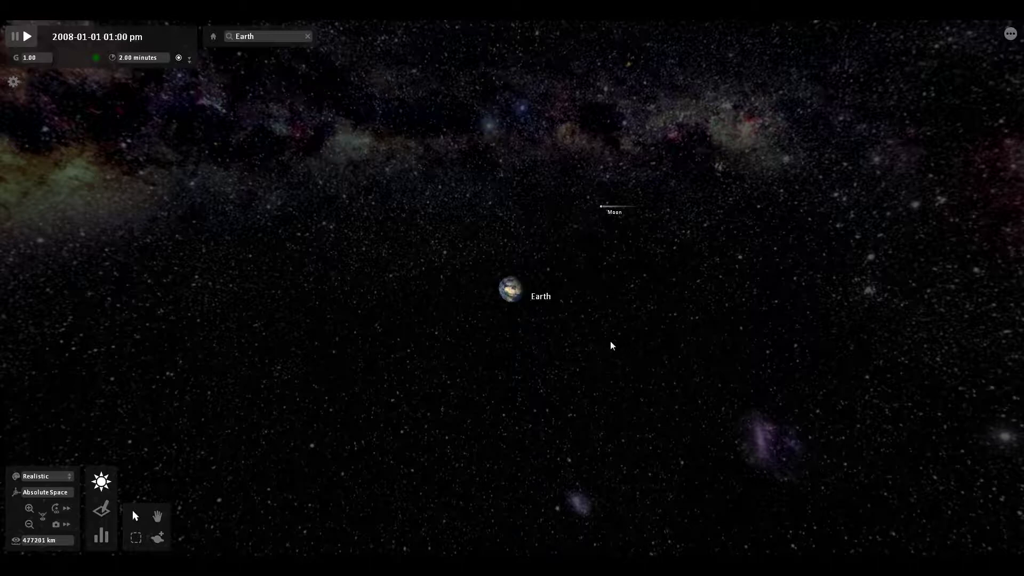
pyautogui.scroll(10, 610, 342)
pyautogui.moveTo(684, 372); pyautogui.dragTo(693, 381)
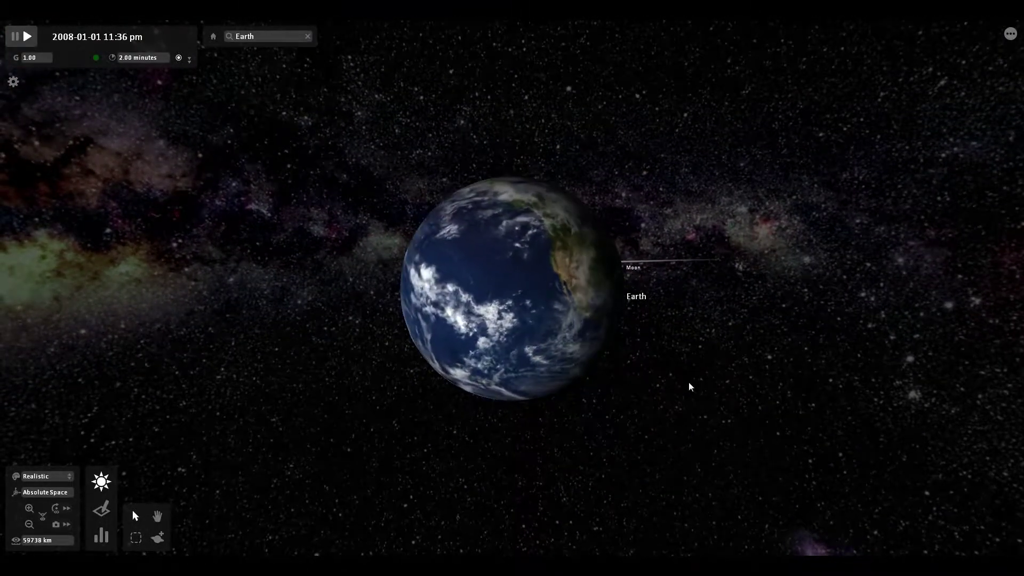
# - Examine Earth's day and night sides from another angle and from different distances
pyautogui.moveTo(689, 382)
pyautogui.mouseDown()
pyautogui.moveTo(591, 377)
pyautogui.moveTo(671, 389)
pyautogui.mouseUp()
pyautogui.scroll(-5, 669, 388)
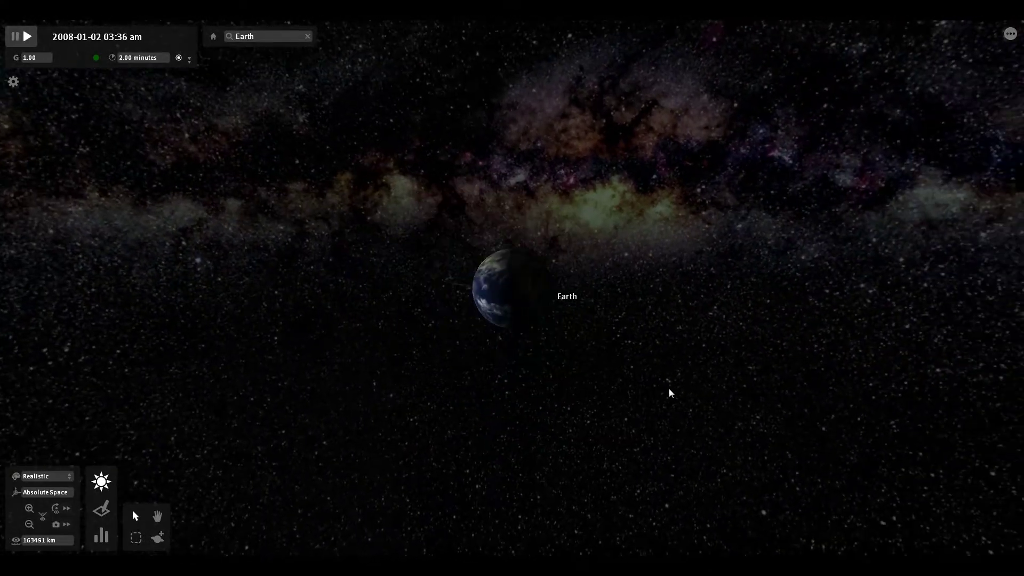
pyautogui.scroll(4, 670, 393)
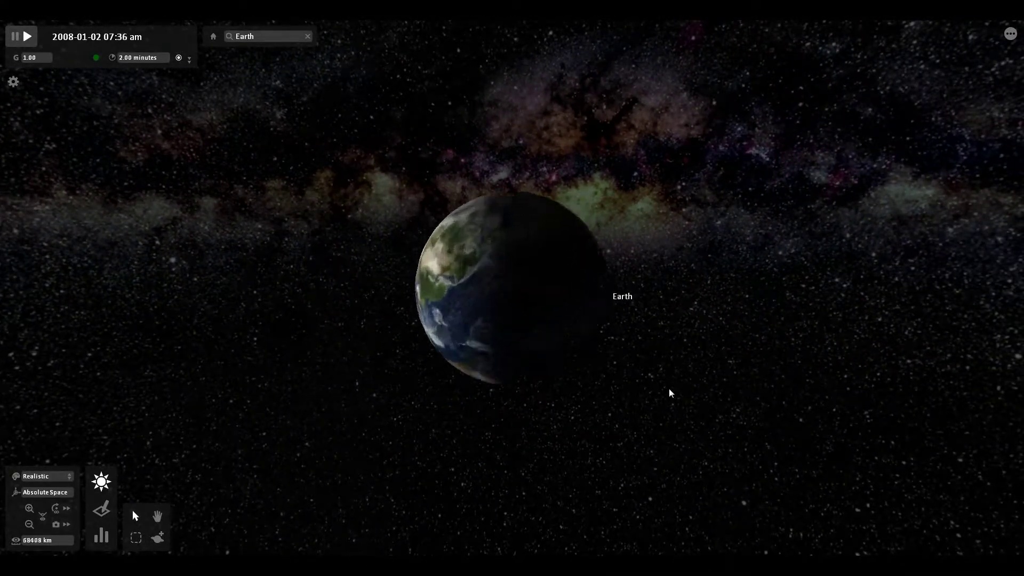
pyautogui.scroll(3, 671, 394)
pyautogui.scroll(-1, 670, 393)
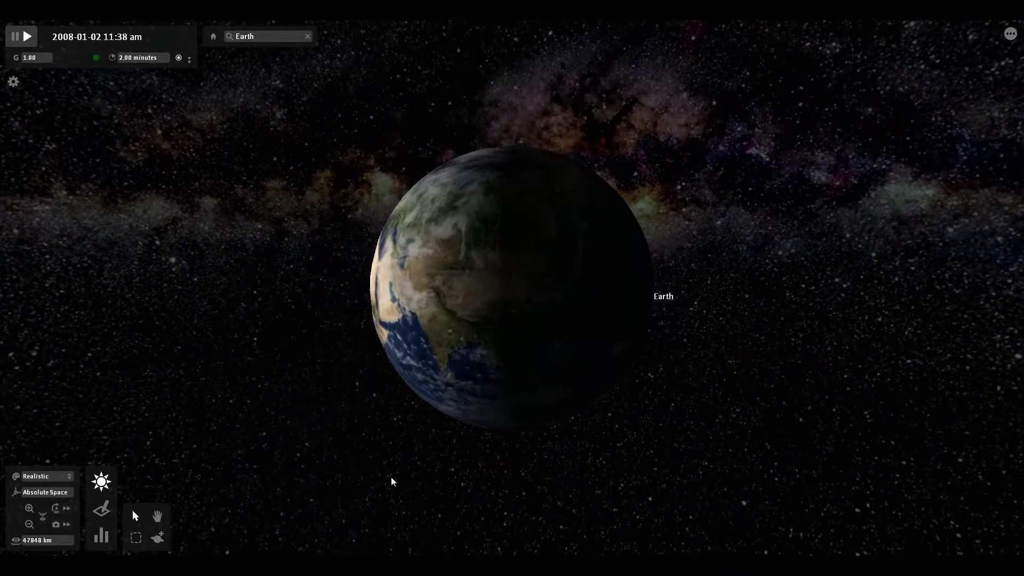
# - Compare Earth and the Moon in charts by mass, diameter, velocity, temperature vs luminosity and radius vs density, and return to the simulation
pyautogui.click(105, 511)
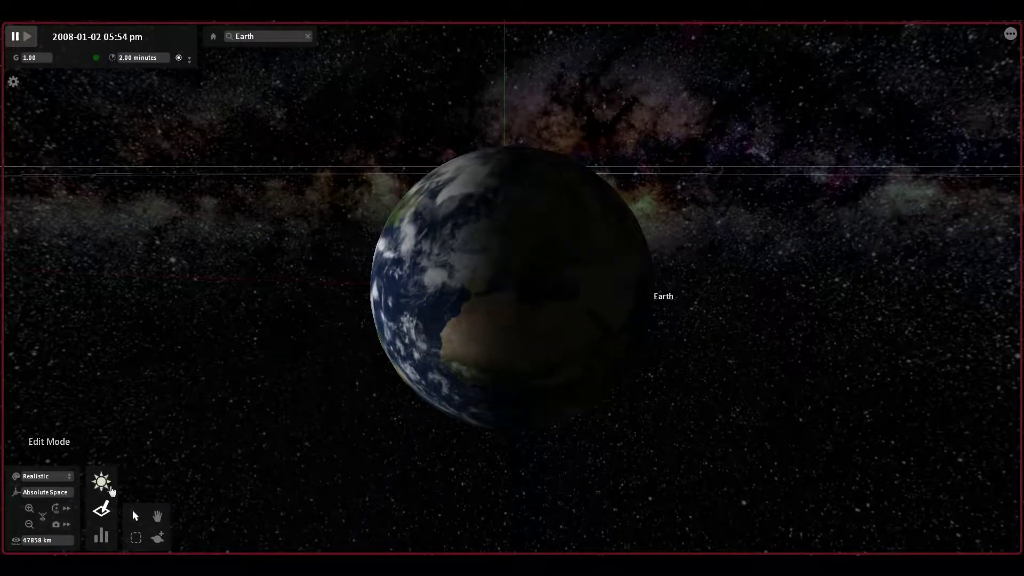
pyautogui.click(101, 536)
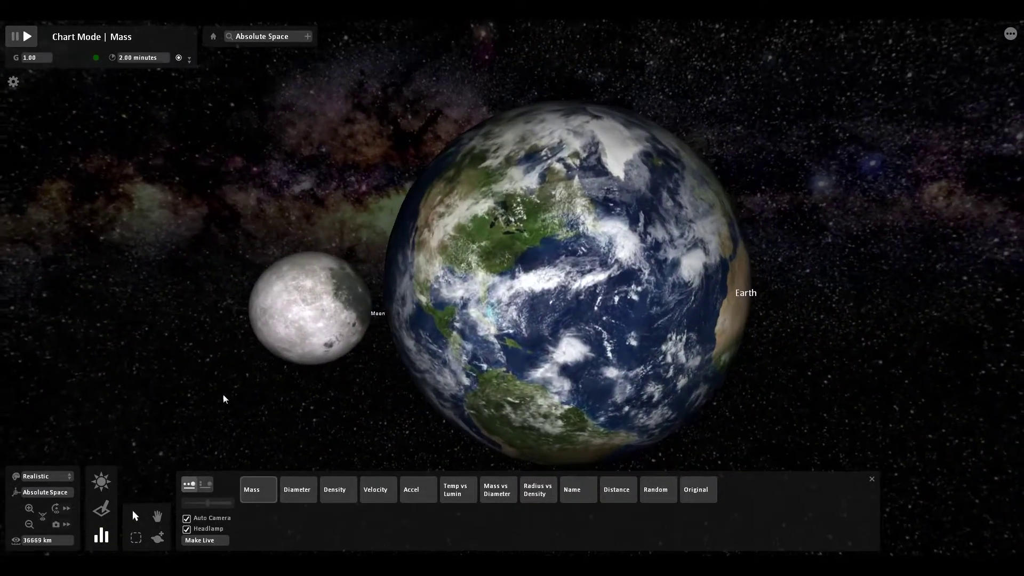
pyautogui.click(297, 489)
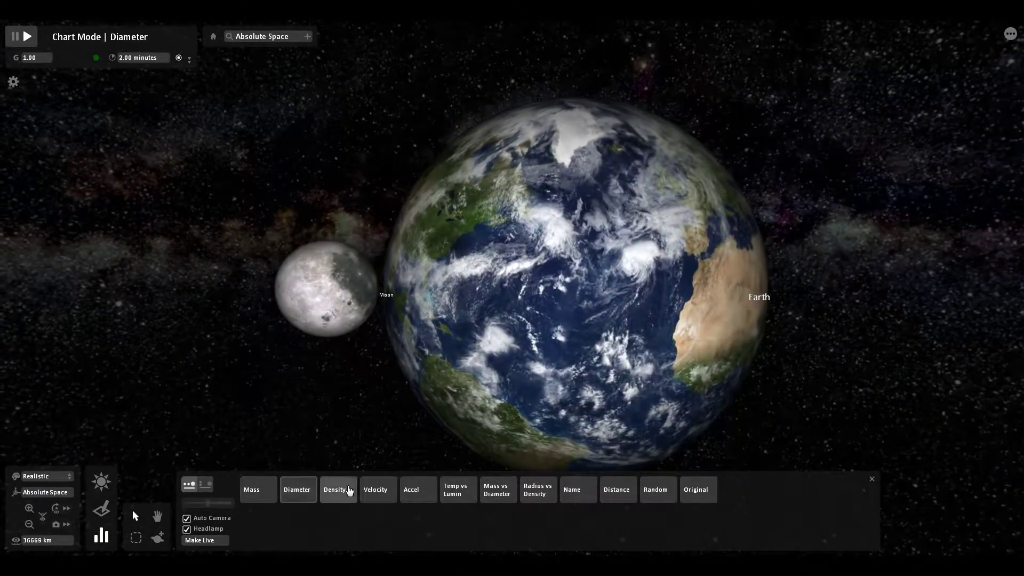
pyautogui.click(378, 491)
pyautogui.click(457, 489)
pyautogui.click(550, 492)
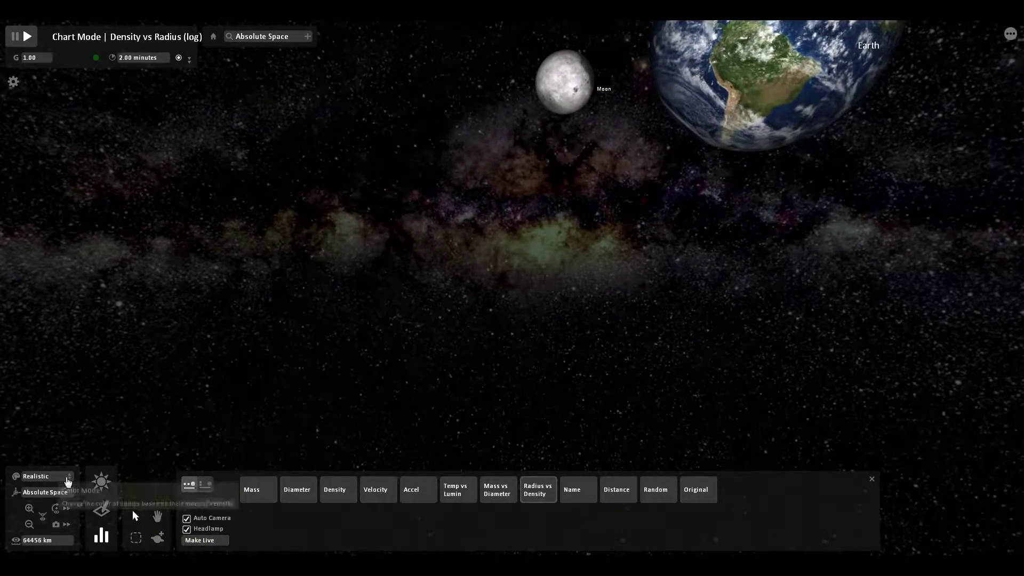
pyautogui.click(96, 481)
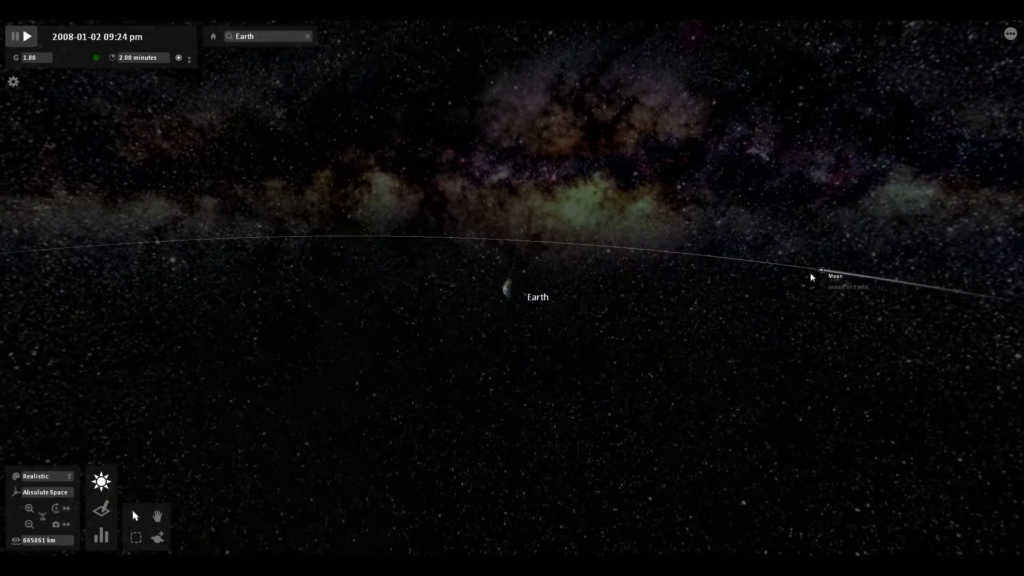
# - Focus on the Moon and raise its mass to about 4.01 Earths
pyautogui.doubleClick(812, 273)
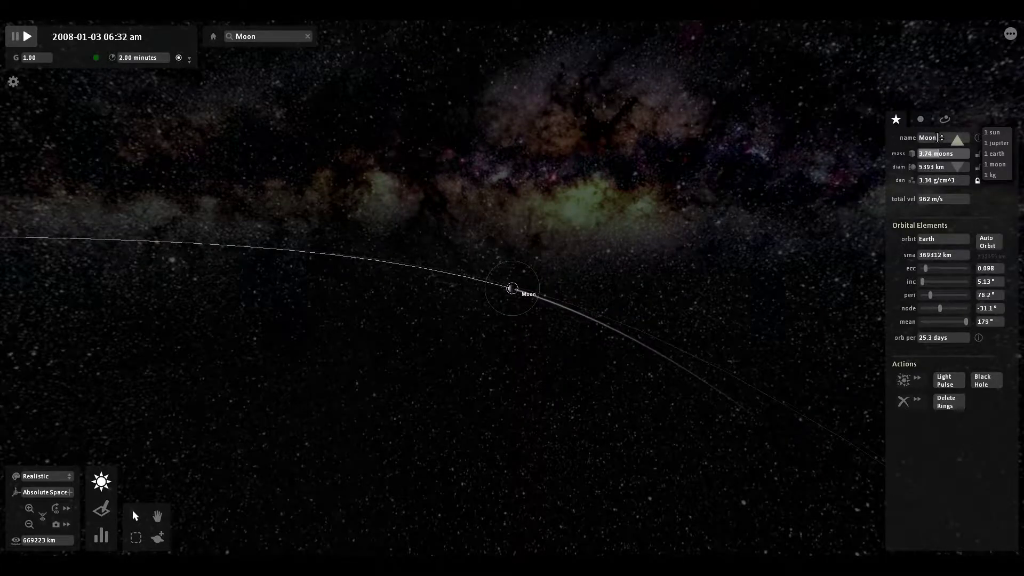
pyautogui.moveTo(940, 131); pyautogui.dragTo(940, 124)
pyautogui.scroll(-6, 581, 331)
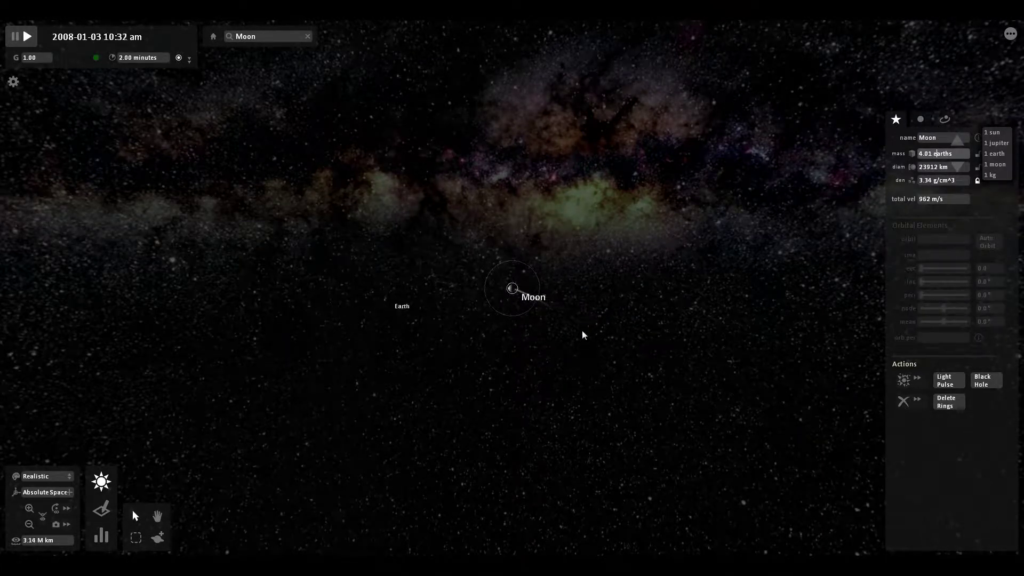
# - Focus on Earth and examine how it moves relative to the heavier Moon
pyautogui.scroll(2, 581, 331)
pyautogui.doubleClick(266, 318)
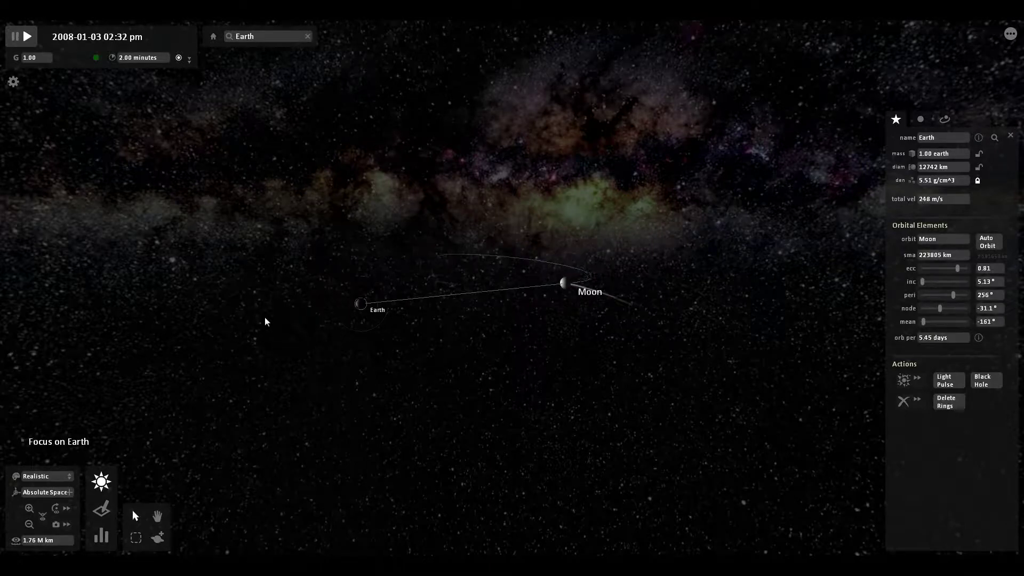
pyautogui.scroll(5, 549, 350)
pyautogui.moveTo(549, 351); pyautogui.dragTo(564, 336)
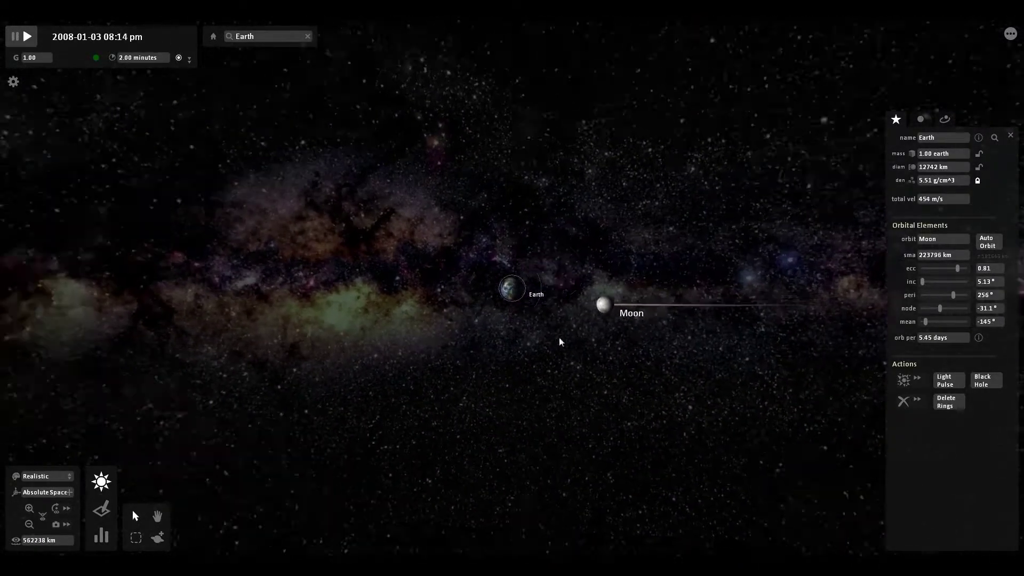
pyautogui.scroll(3, 542, 338)
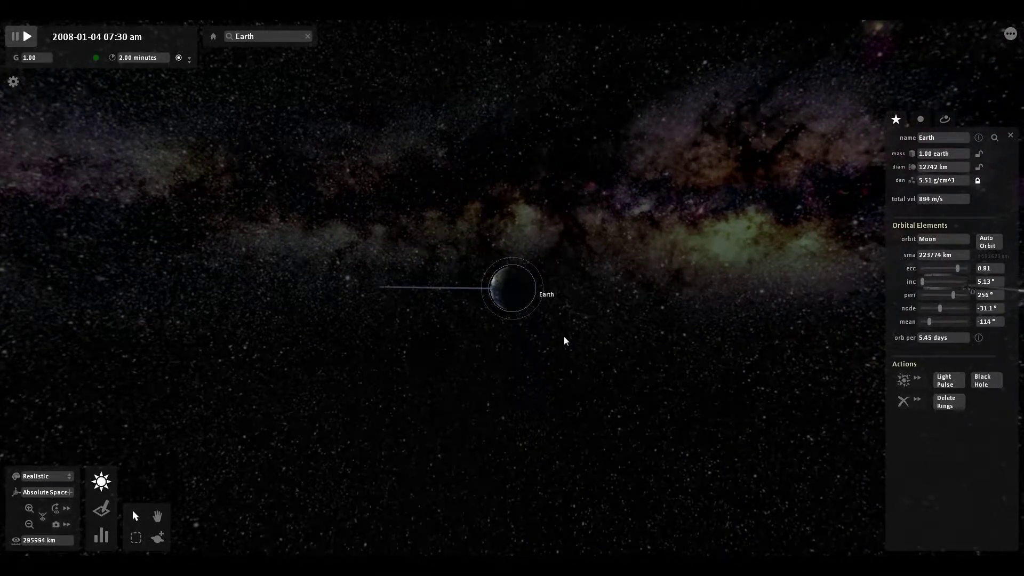
pyautogui.scroll(-3, 573, 345)
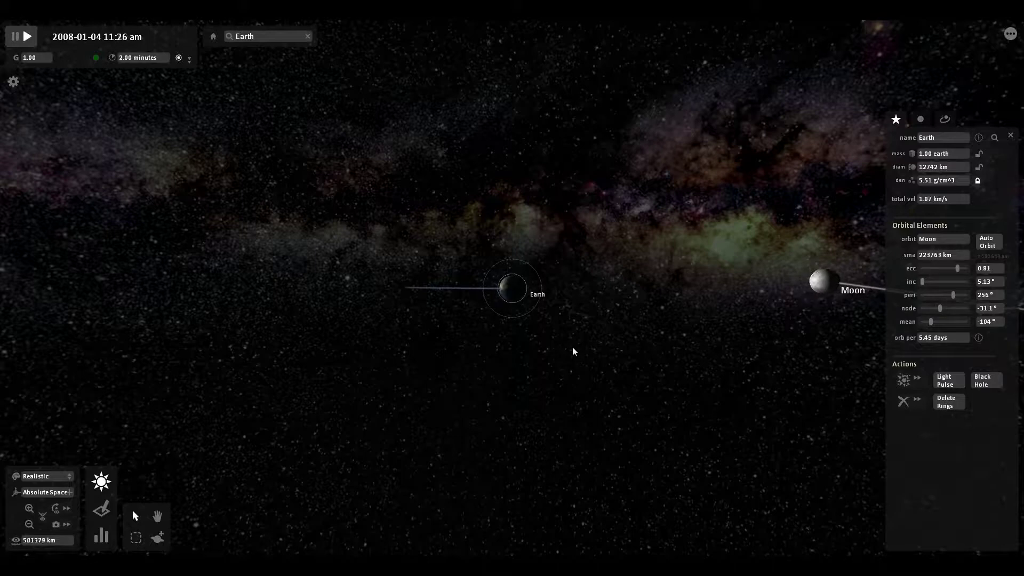
pyautogui.scroll(4, 572, 351)
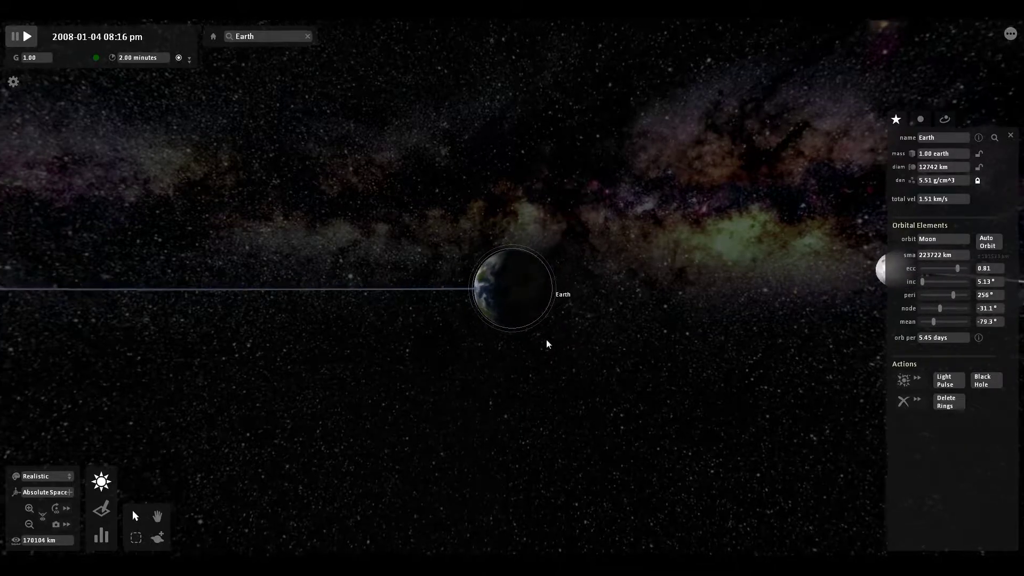
# - Follow Earth's trail around the enlarged Moon from several angles and distances
pyautogui.moveTo(540, 348); pyautogui.dragTo(700, 469)
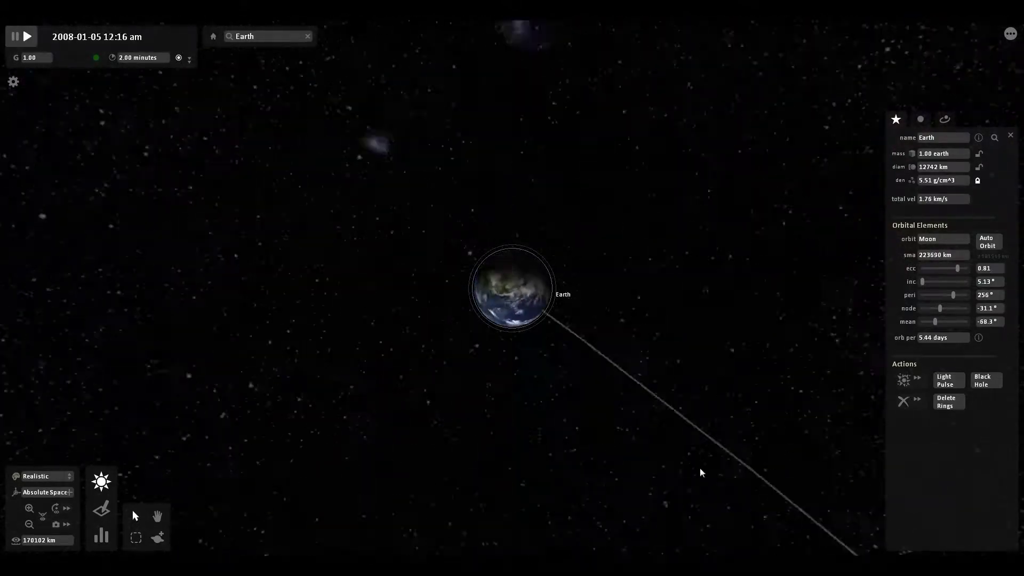
pyautogui.scroll(-6, 670, 424)
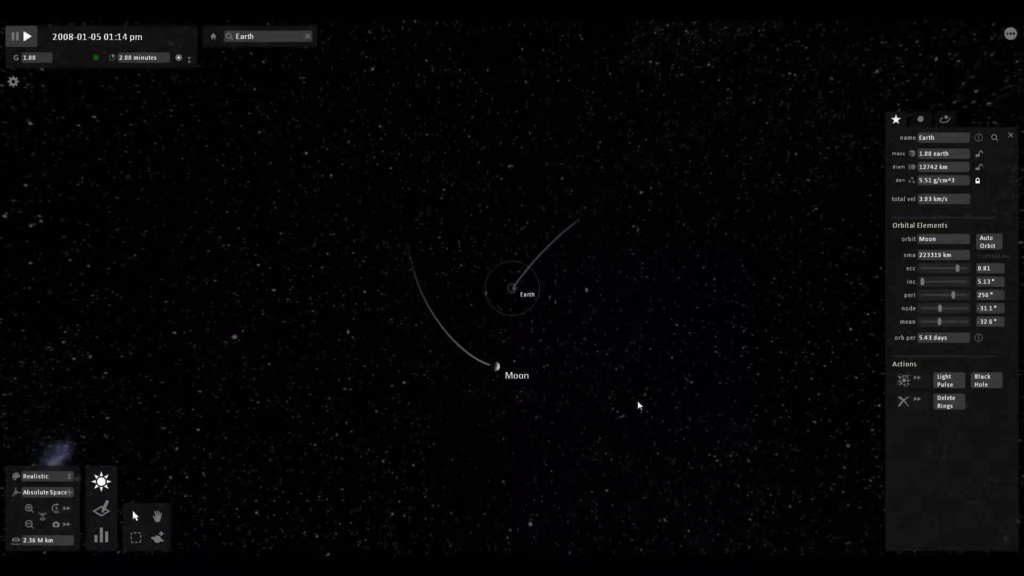
pyautogui.scroll(3, 578, 349)
pyautogui.scroll(5, 578, 348)
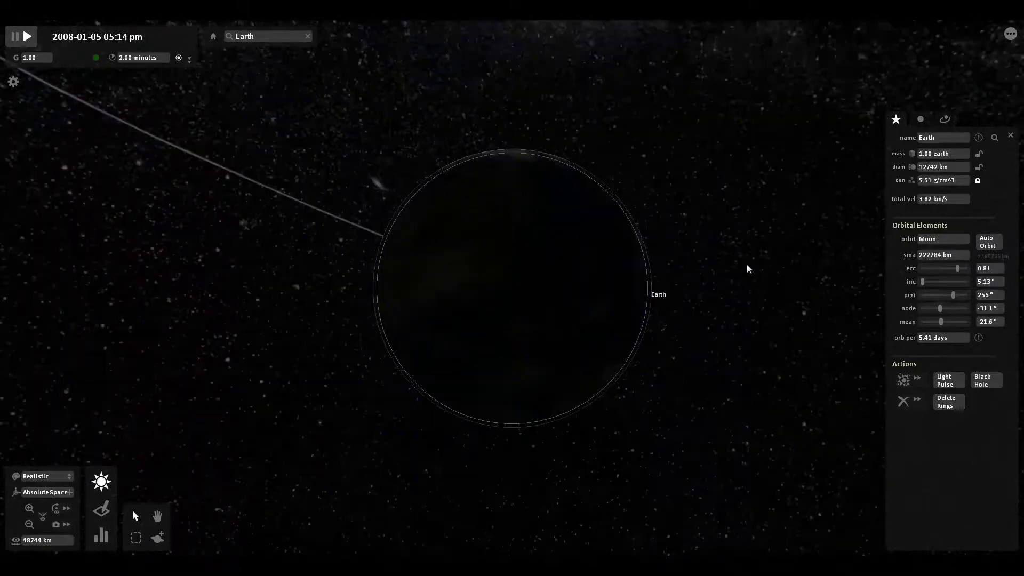
pyautogui.moveTo(747, 263); pyautogui.dragTo(664, 243)
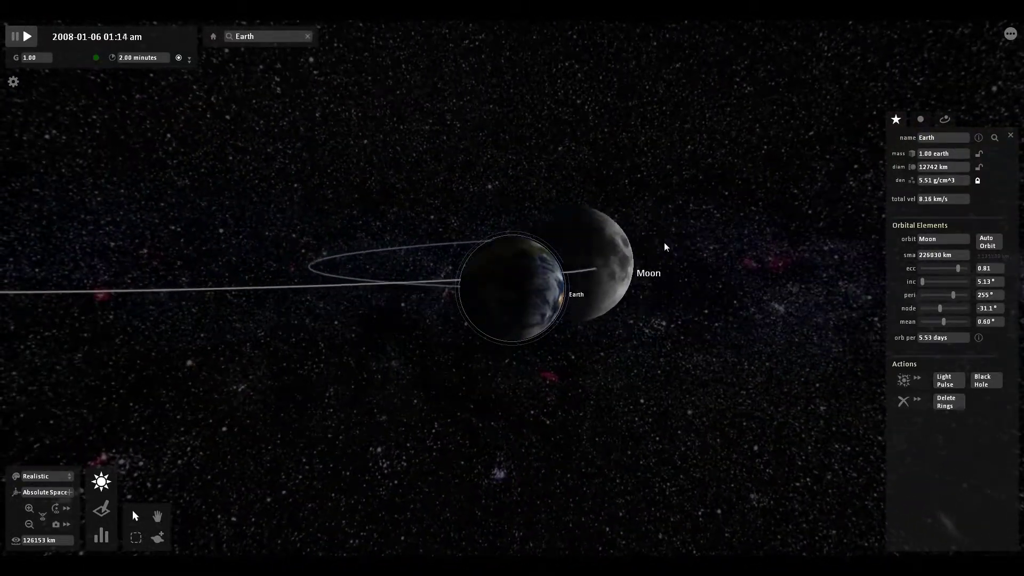
pyautogui.scroll(-3, 680, 210)
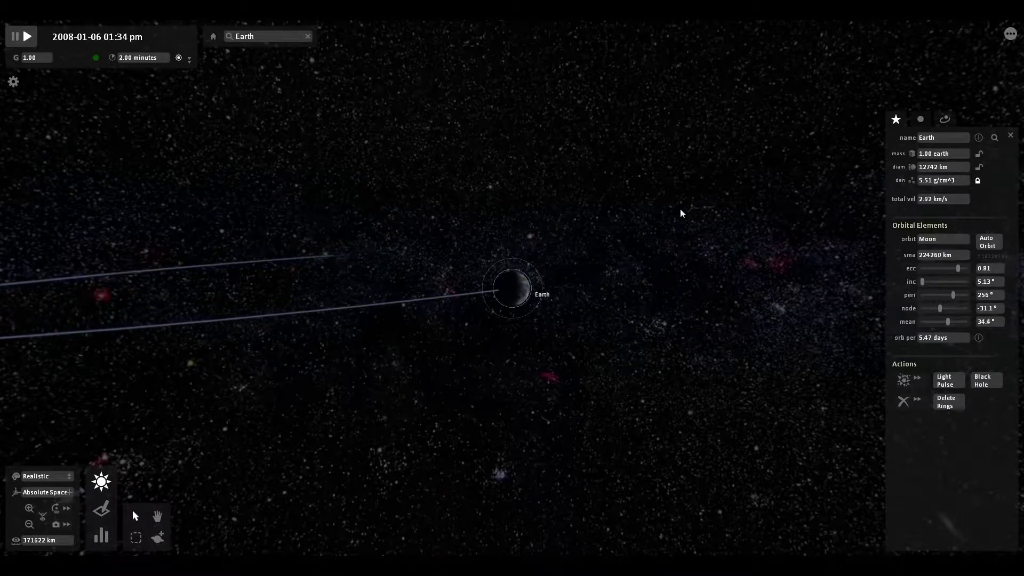
pyautogui.moveTo(680, 210)
pyautogui.mouseDown()
pyautogui.moveTo(350, 233)
pyautogui.moveTo(505, 229)
pyautogui.moveTo(670, 202)
pyautogui.mouseUp()
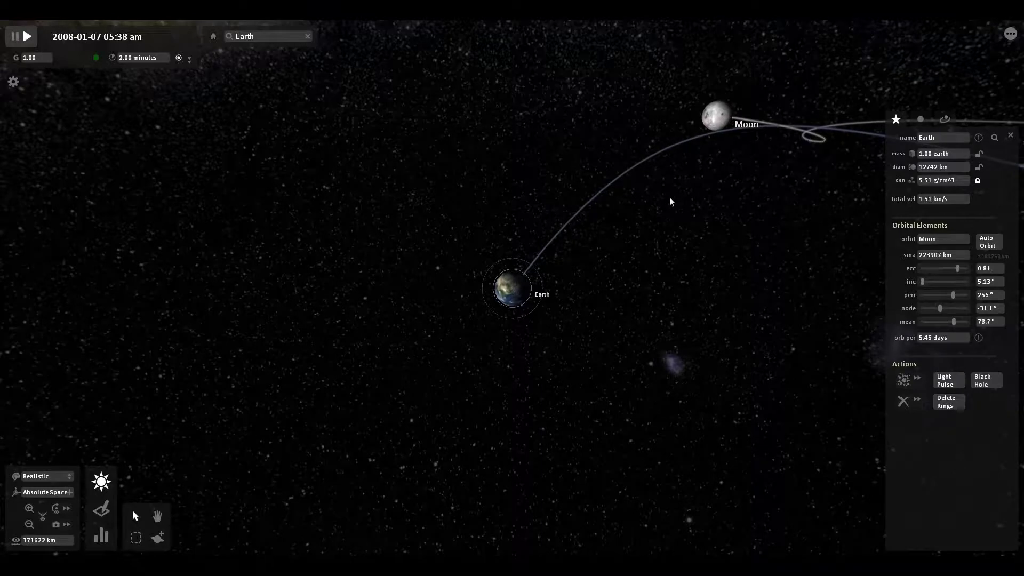
# - Raise the Moon's mass to about 19.5 Earths and further to about 0.70 Jupiters
pyautogui.click(711, 117)
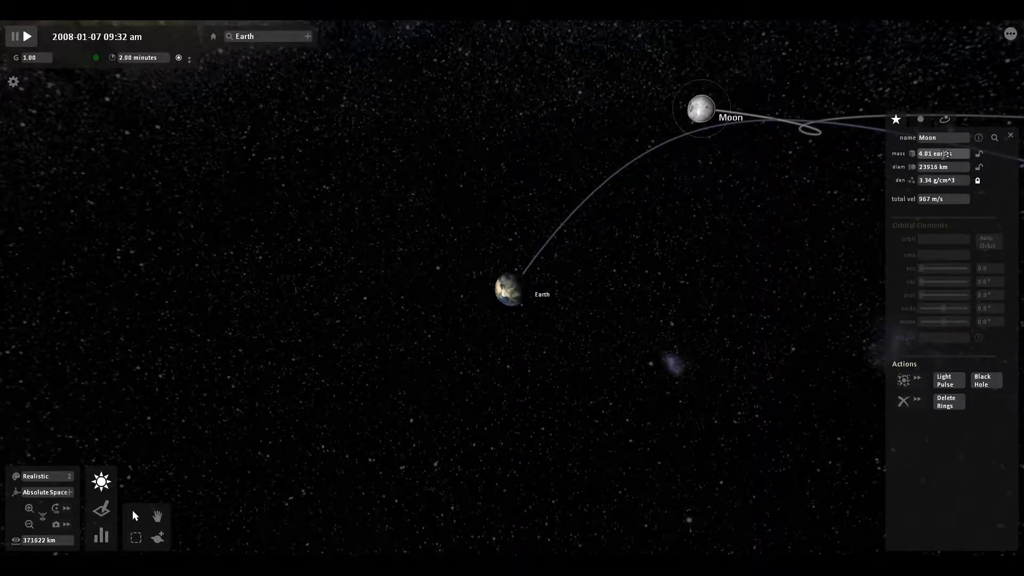
pyautogui.moveTo(947, 153)
pyautogui.moveTo(946, 152); pyautogui.dragTo(946, 145)
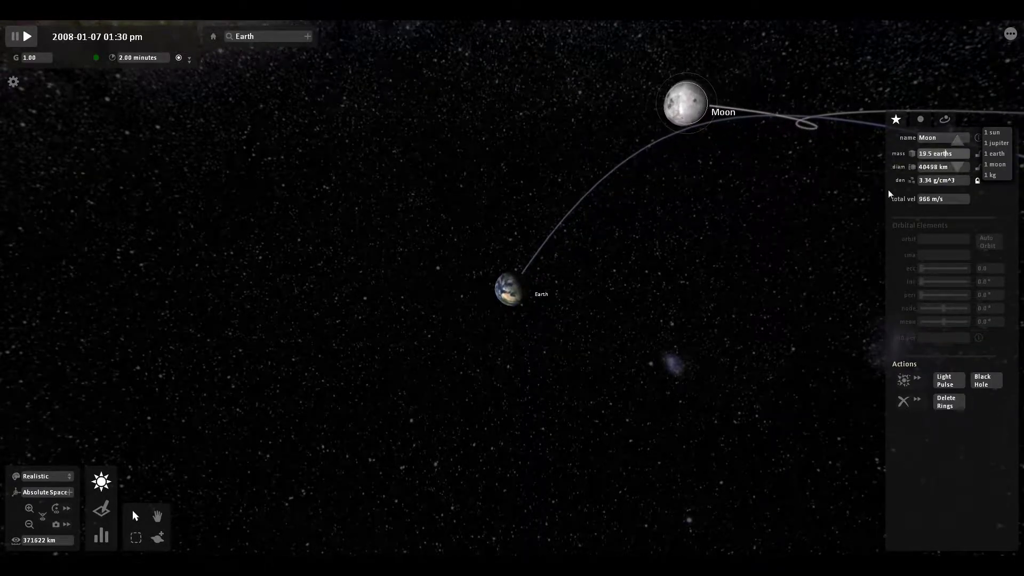
pyautogui.click(663, 254)
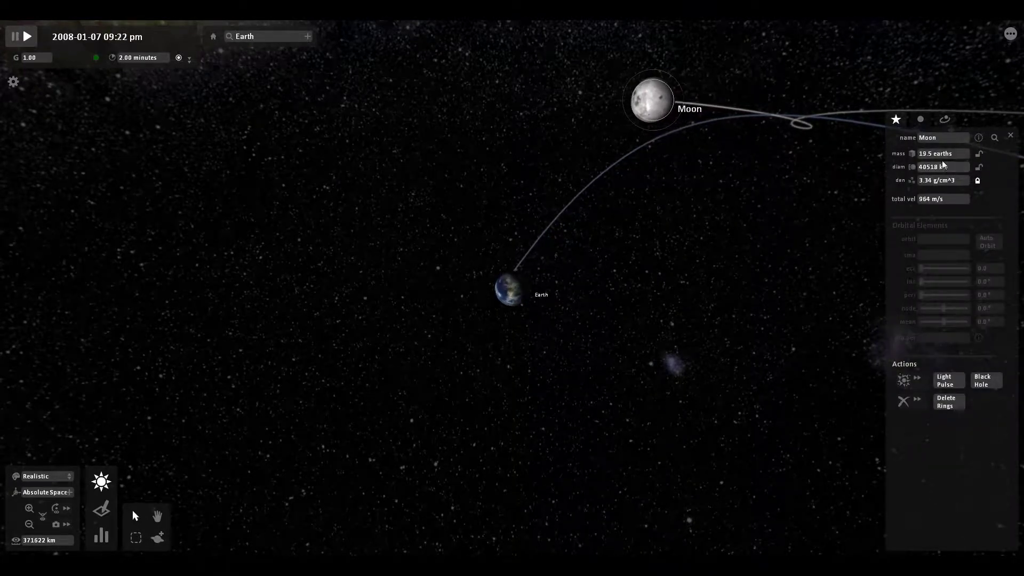
pyautogui.moveTo(946, 154); pyautogui.dragTo(949, 146)
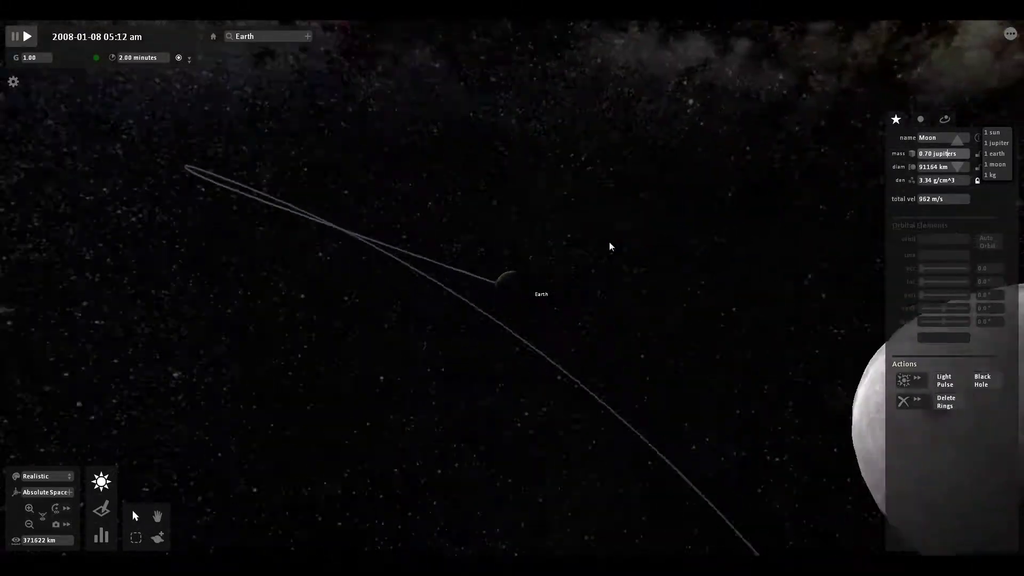
# - Focus on the enlarged Moon and send out a light pulse from it
pyautogui.moveTo(745, 273); pyautogui.dragTo(541, 205)
pyautogui.doubleClick(540, 201)
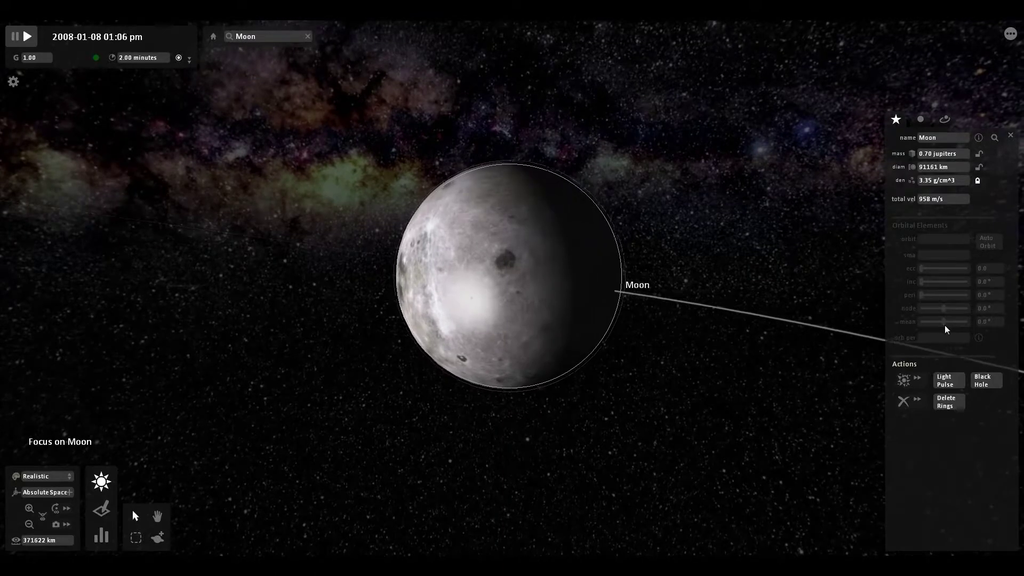
pyautogui.click(951, 381)
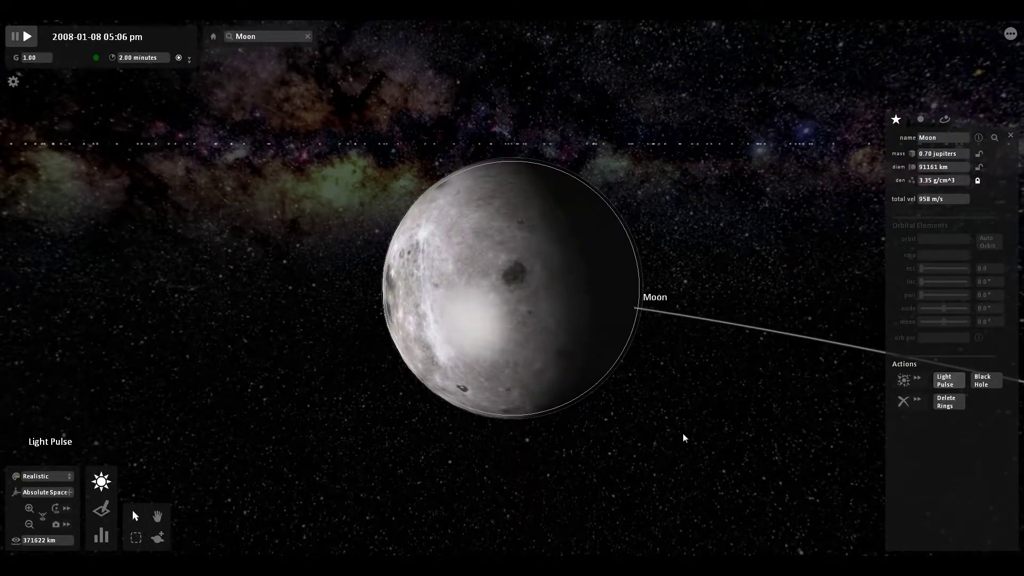
pyautogui.scroll(5, 643, 434)
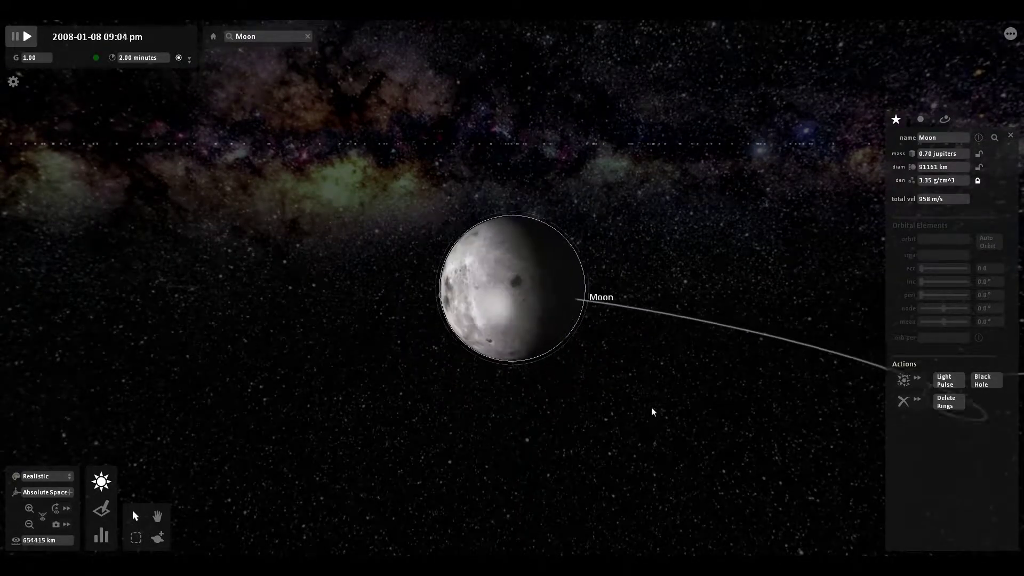
# - Load the Nearby Stars simulation and view the whole star group from far away
pyautogui.click(1011, 34)
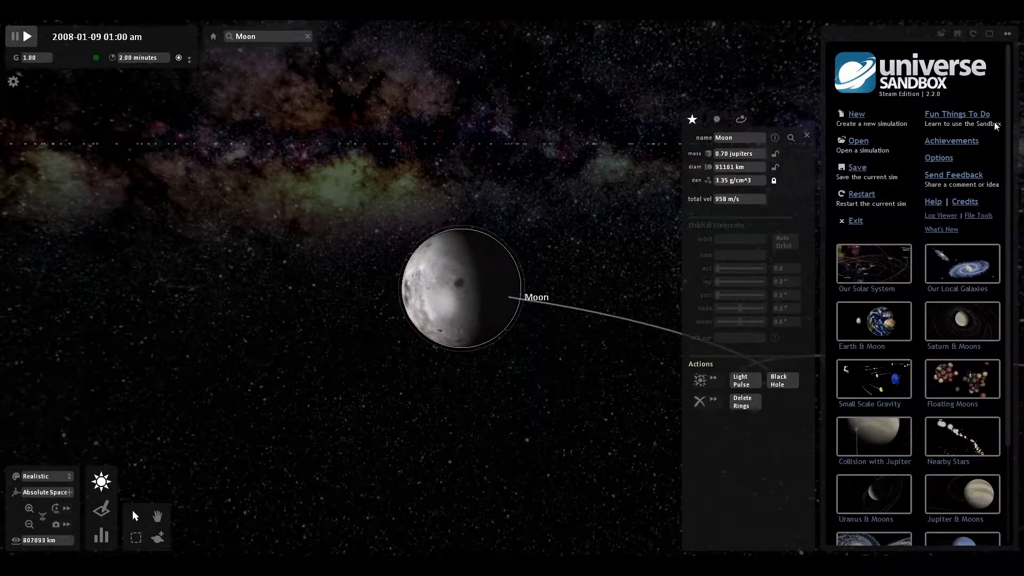
pyautogui.click(957, 447)
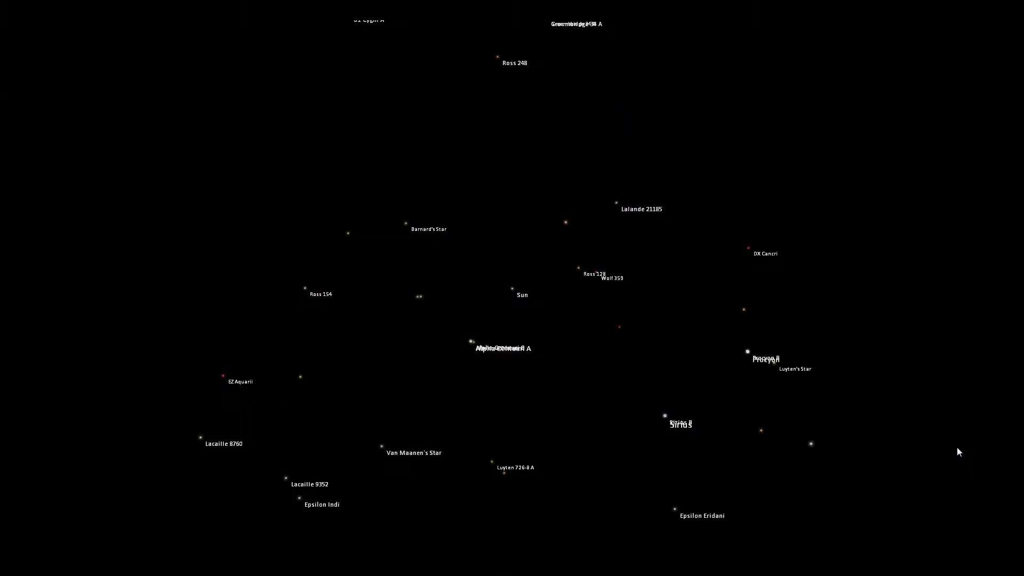
pyautogui.scroll(-5, 767, 386)
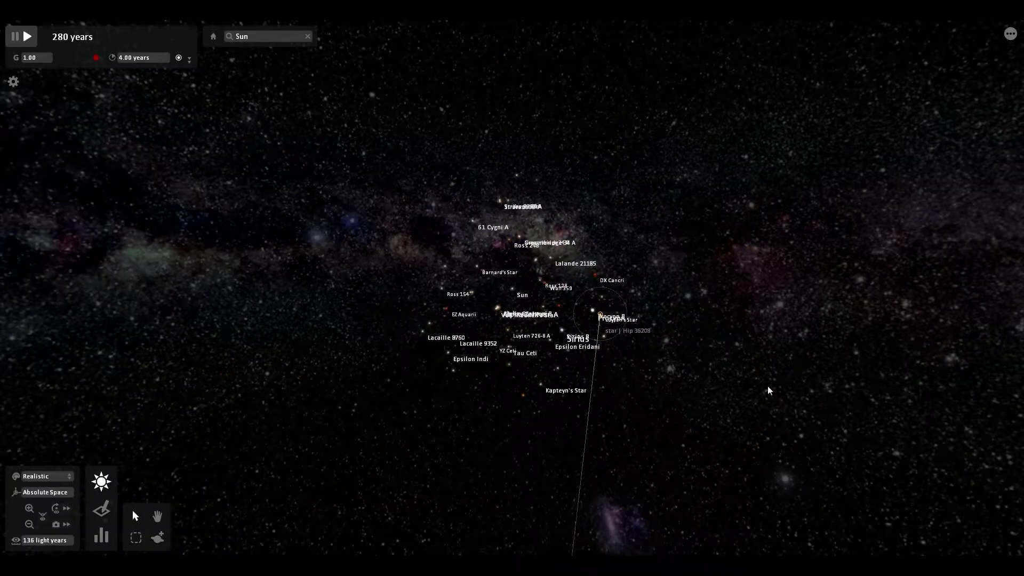
pyautogui.scroll(1, 767, 386)
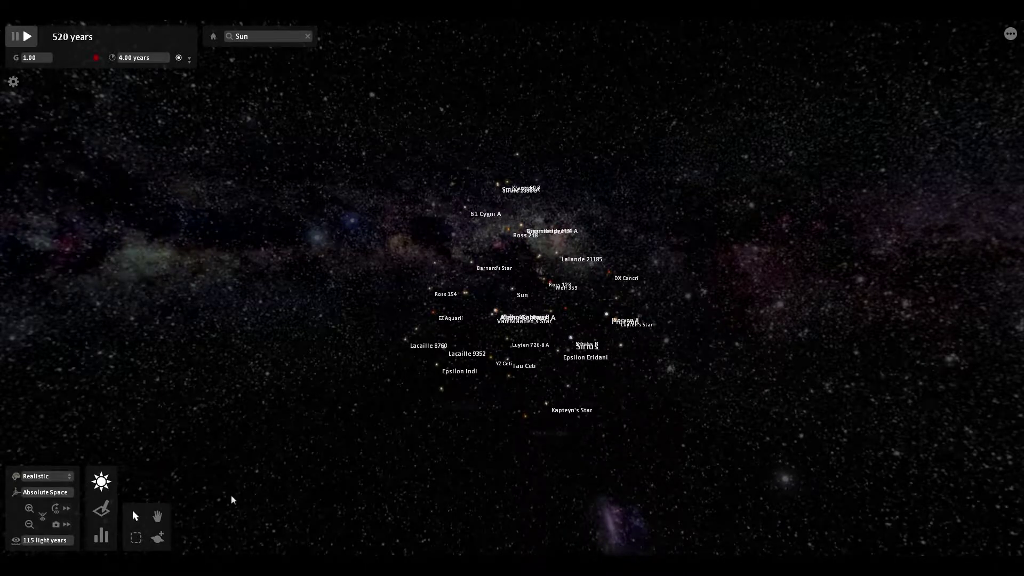
# - Chart the nearby stars by temperature vs luminosity, by name and by mass, and inspect the mass lineup up close
pyautogui.click(102, 536)
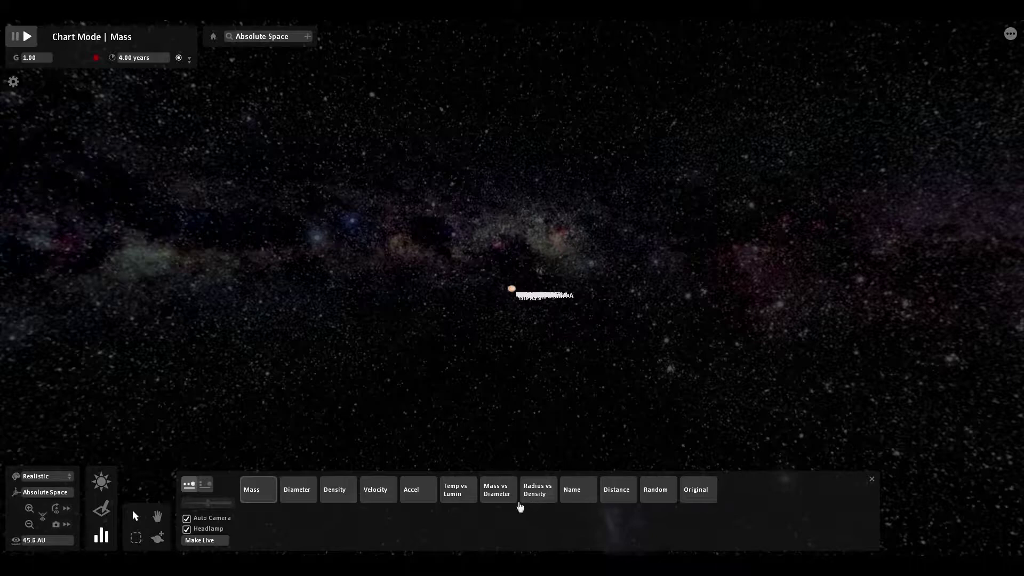
pyautogui.click(464, 504)
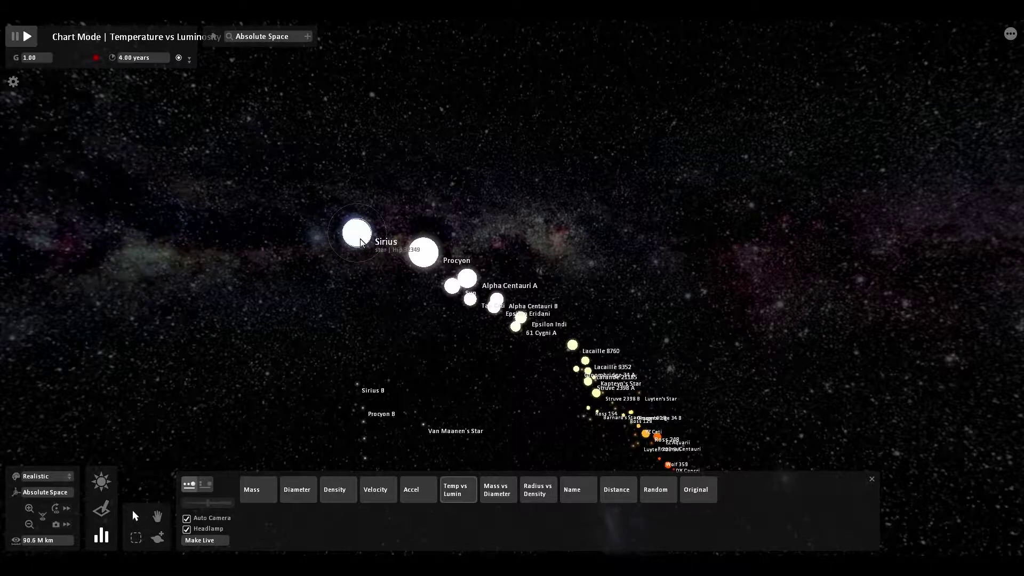
pyautogui.click(577, 495)
pyautogui.click(255, 489)
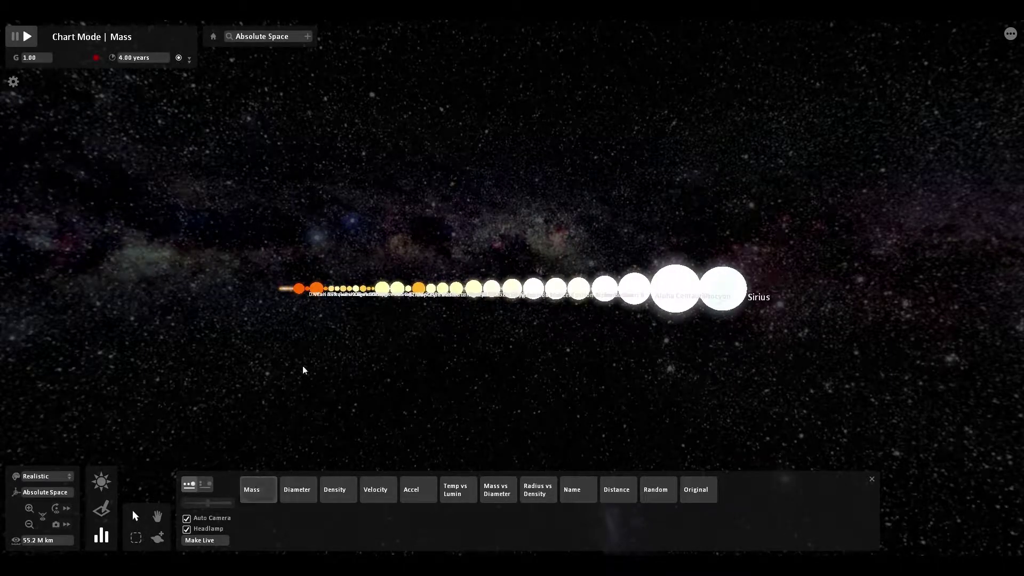
pyautogui.scroll(5, 308, 299)
pyautogui.scroll(-4, 305, 309)
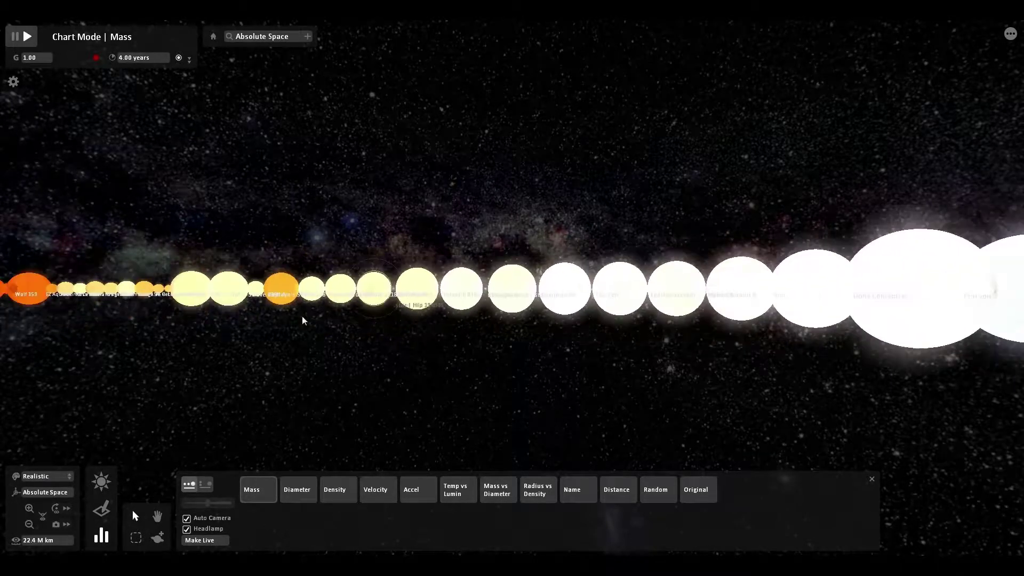
# - Focus on Wolf 359 and Proxima Centauri in the mass lineup to compare their sizes with the neighbouring stars
pyautogui.click(244, 295)
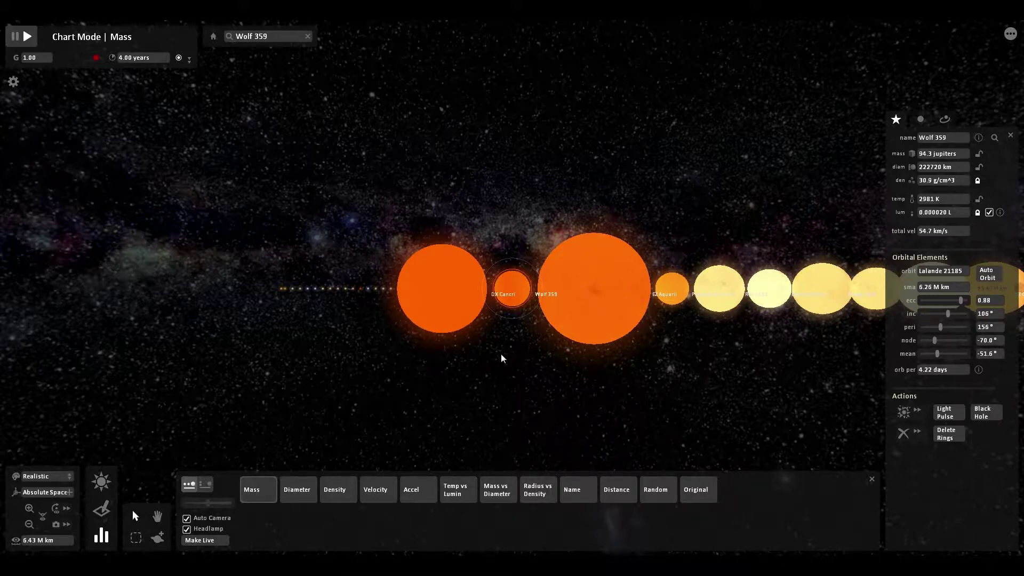
pyautogui.scroll(-10, 674, 389)
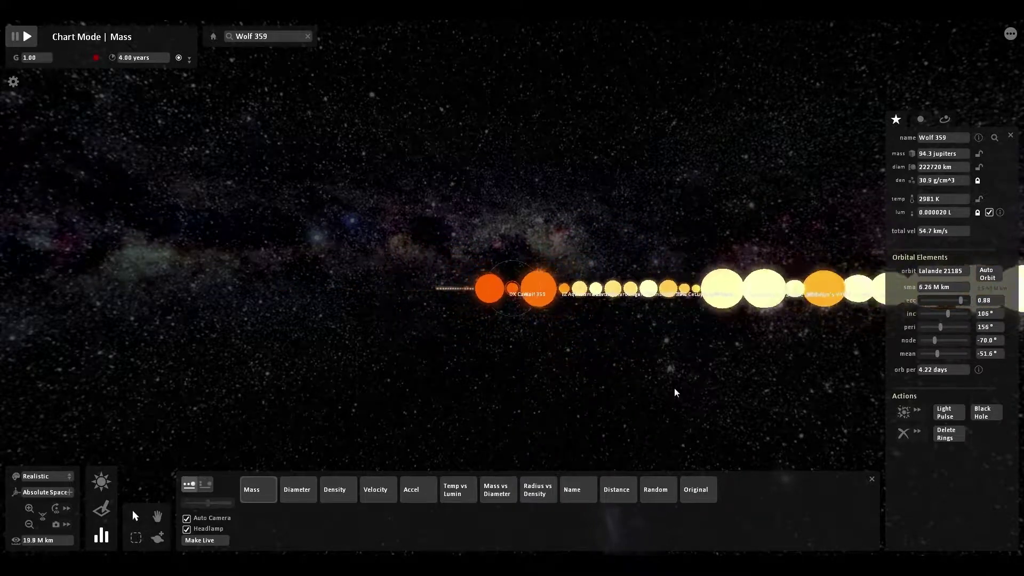
pyautogui.scroll(10, 674, 392)
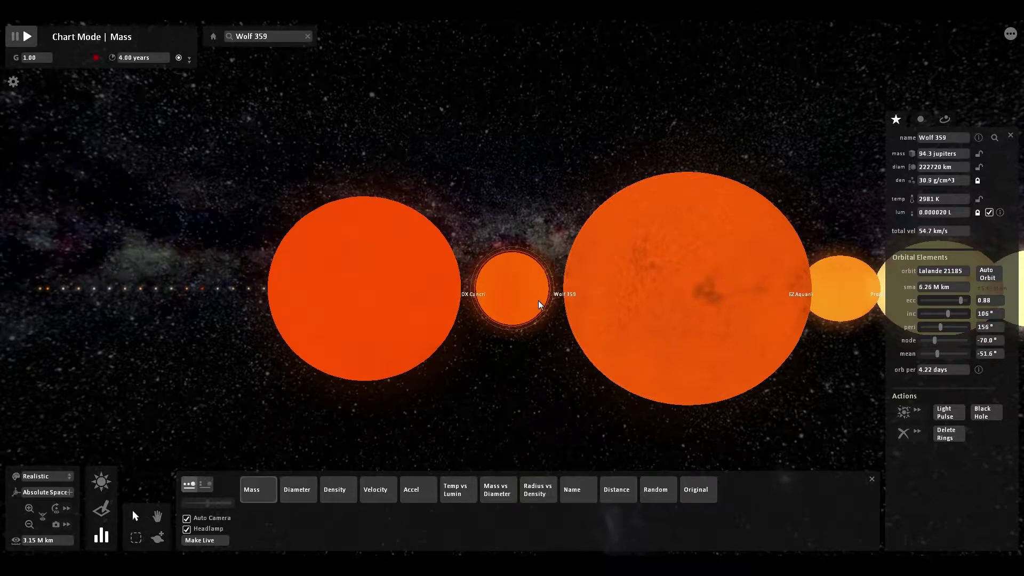
pyautogui.scroll(-3, 538, 300)
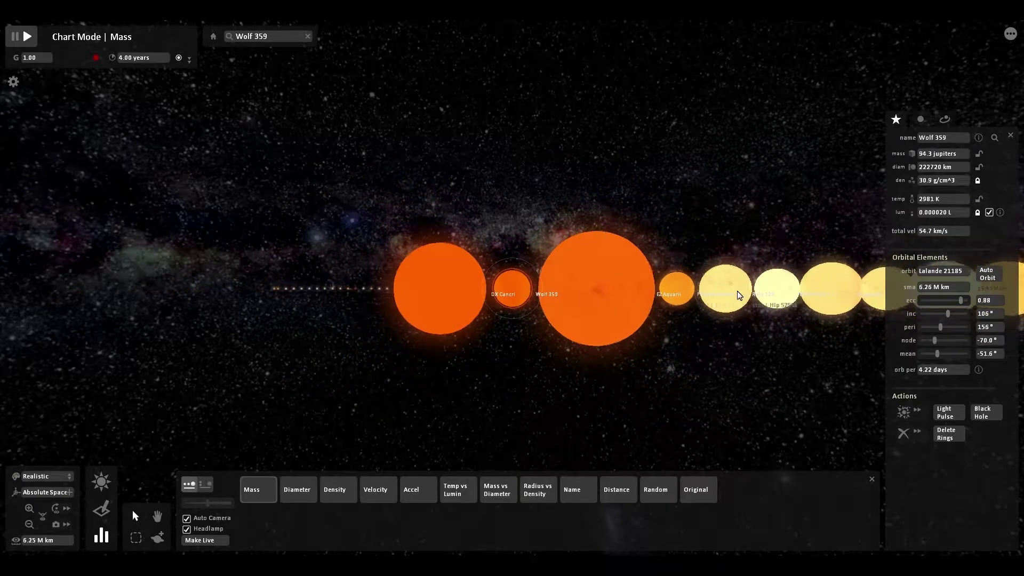
pyautogui.doubleClick(694, 296)
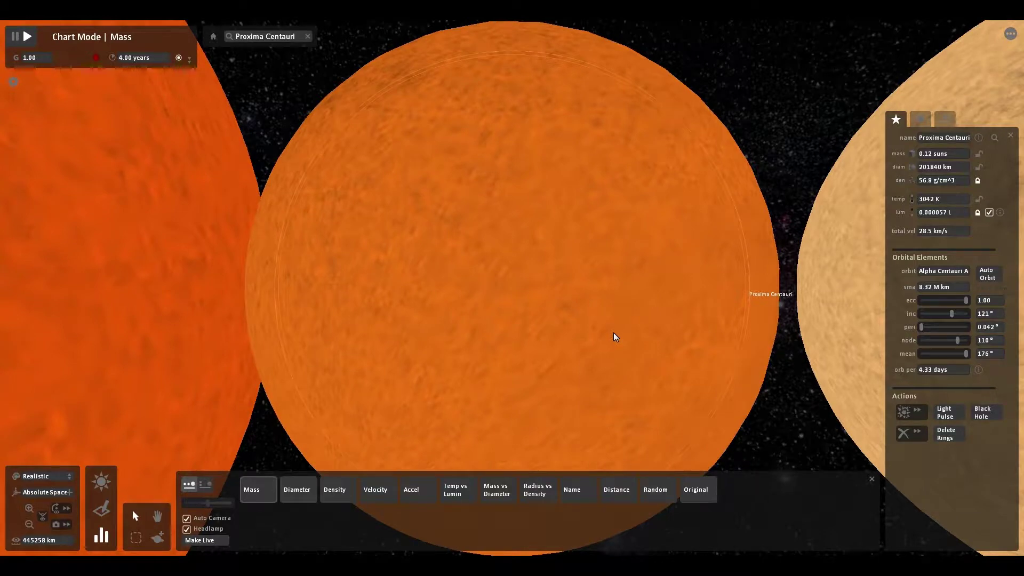
pyautogui.scroll(-5, 614, 333)
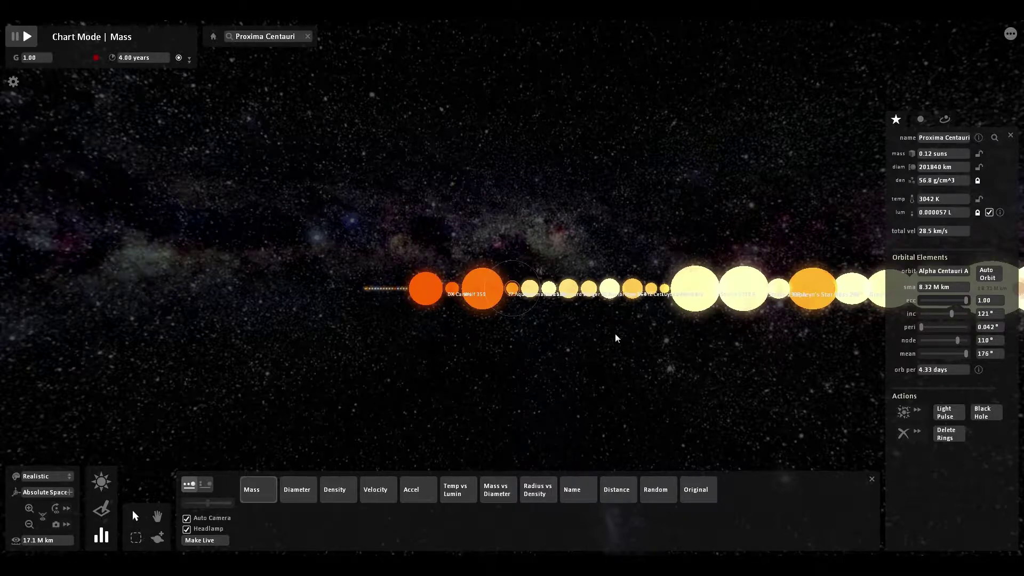
# - Leave the mass chart for the running simulation and raise its time step to about 389743 years, viewing the whole star group
pyautogui.click(102, 483)
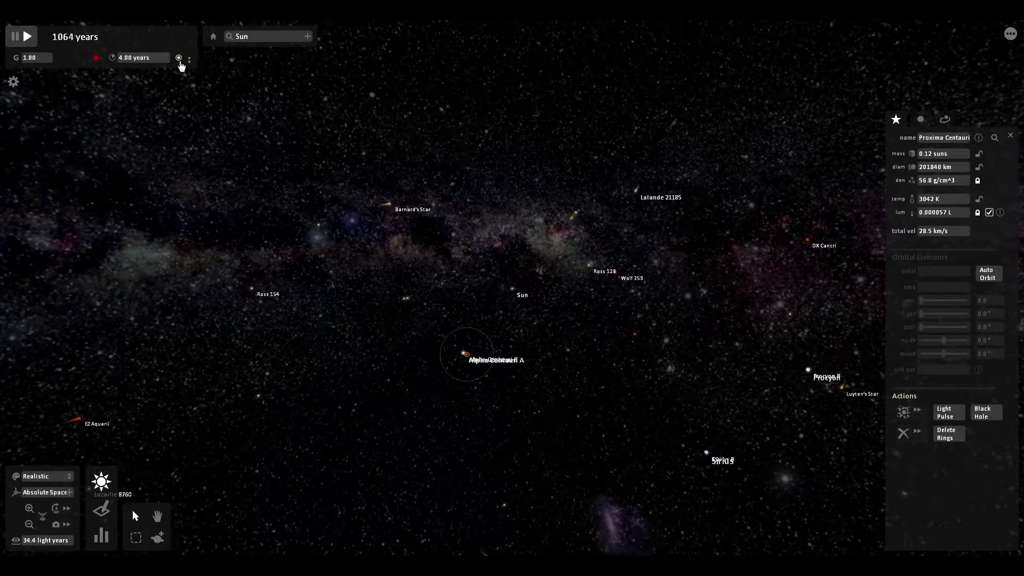
pyautogui.click(160, 60)
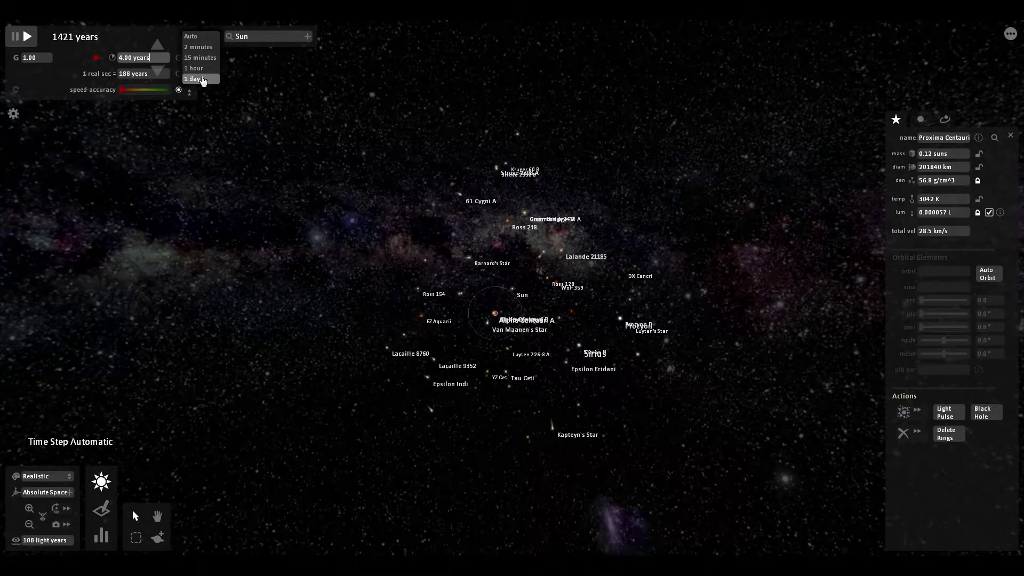
pyautogui.moveTo(133, 58); pyautogui.dragTo(157, 44)
pyautogui.scroll(-15, 663, 367)
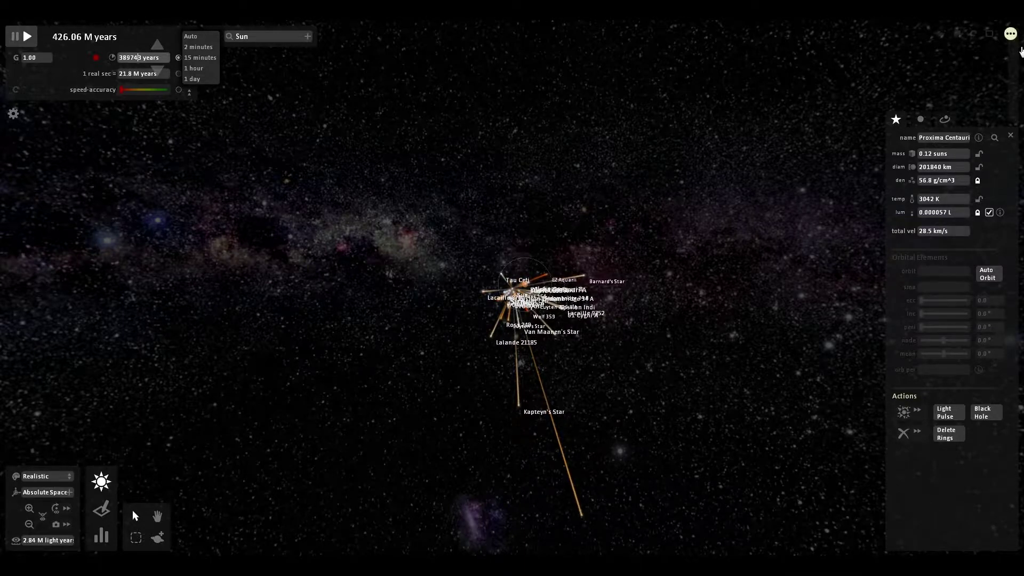
# - Load the Small Scale Gravity simulation
pyautogui.click(1011, 33)
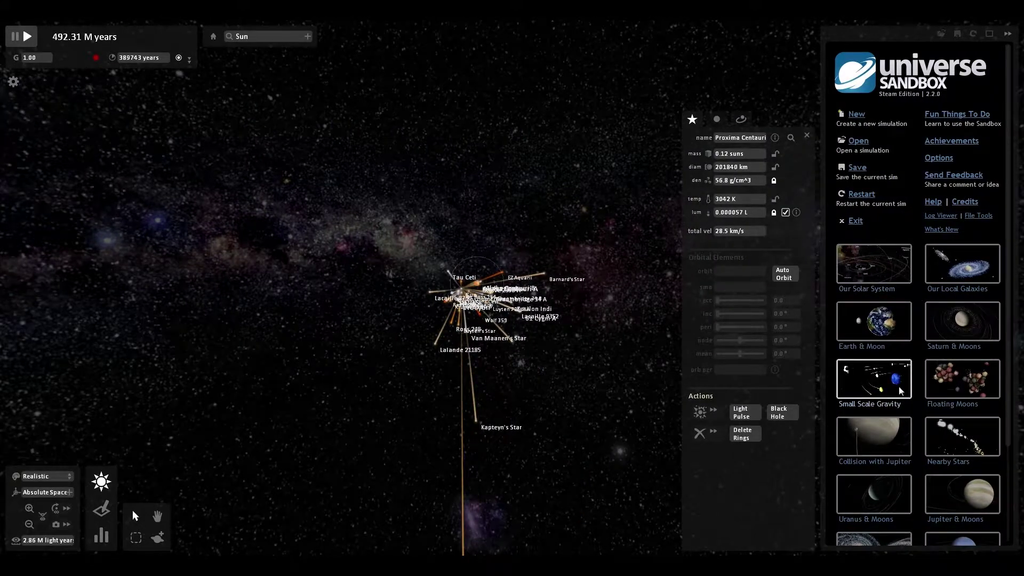
pyautogui.click(900, 391)
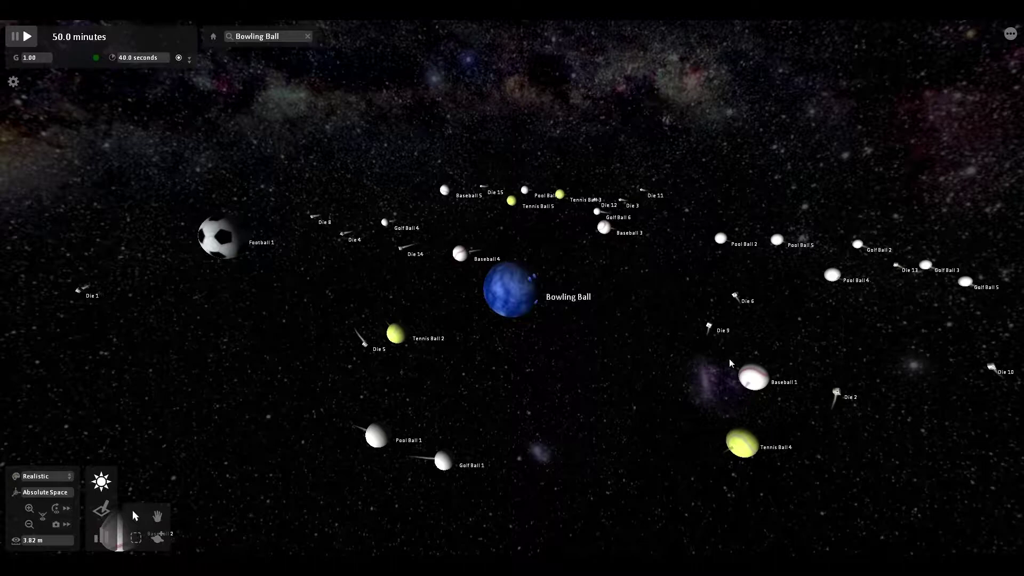
# - Load the Jupiter & Moons simulation
pyautogui.click(1009, 33)
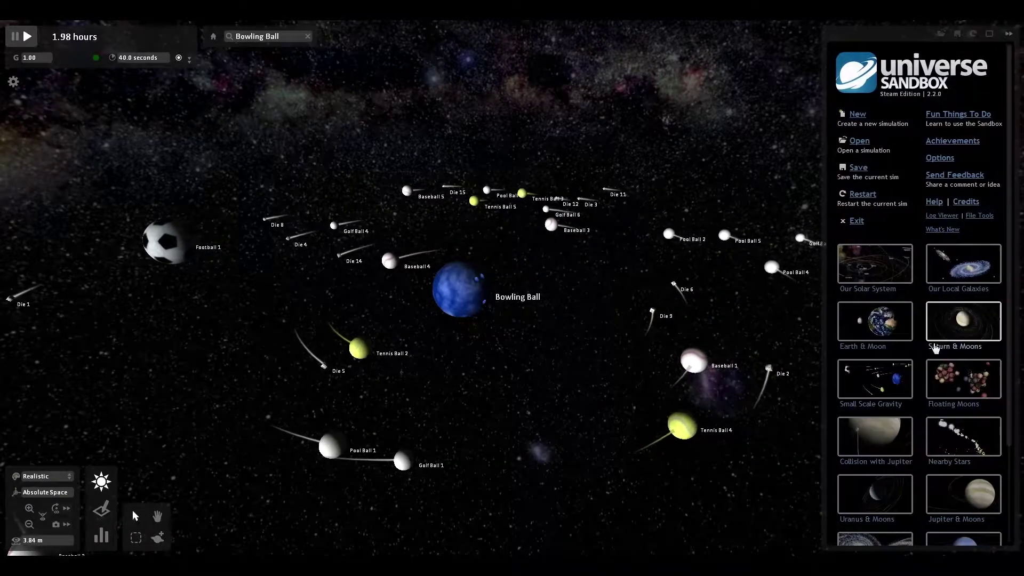
pyautogui.scroll(-3, 936, 348)
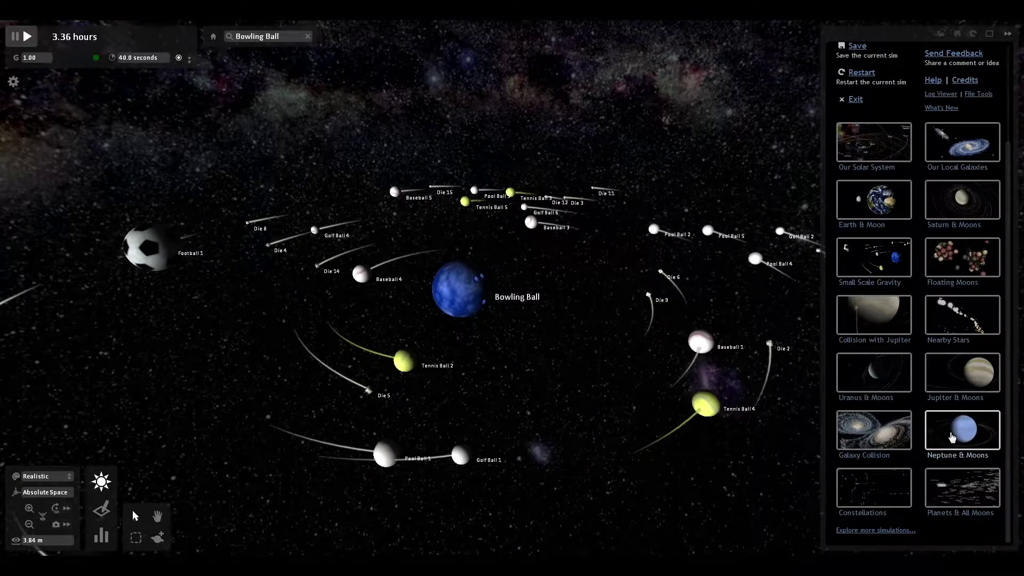
pyautogui.click(973, 375)
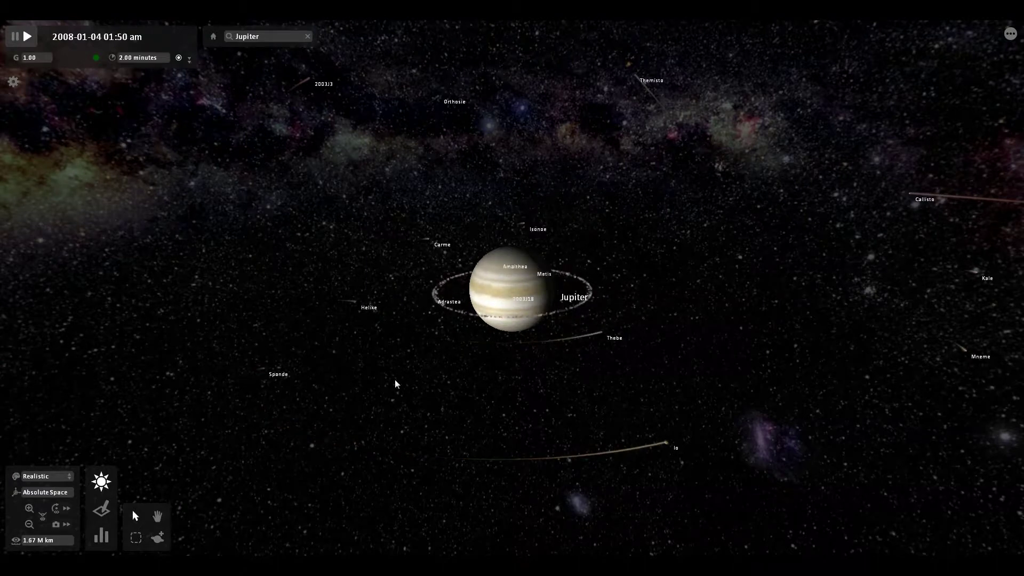
# - Examine Jupiter's cloud bands up close, then its rings and the full spread of its moons from far away
pyautogui.moveTo(395, 385); pyautogui.dragTo(459, 355)
pyautogui.scroll(5, 460, 354)
pyautogui.scroll(4, 460, 354)
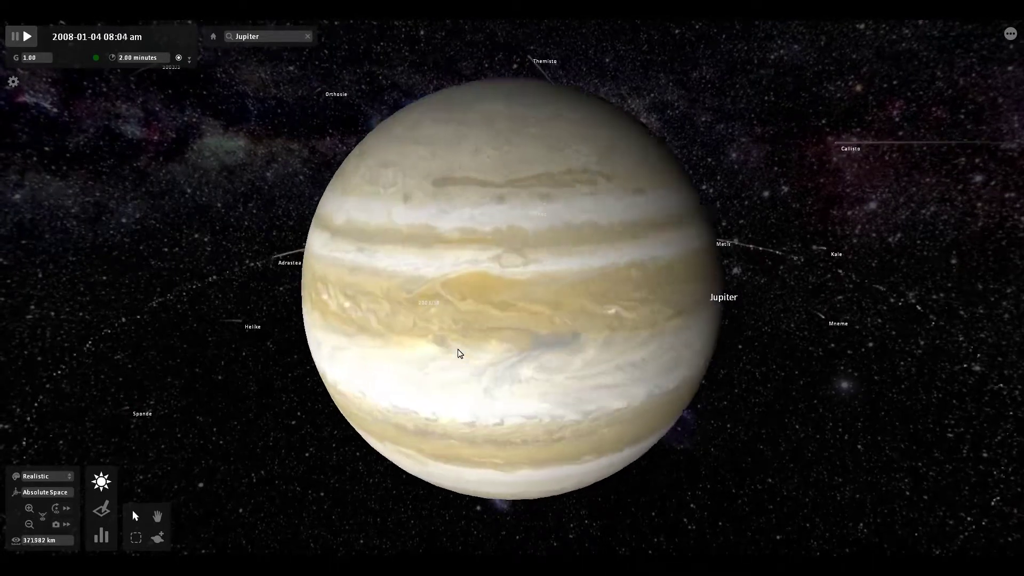
pyautogui.scroll(-4, 460, 353)
pyautogui.scroll(-10, 460, 354)
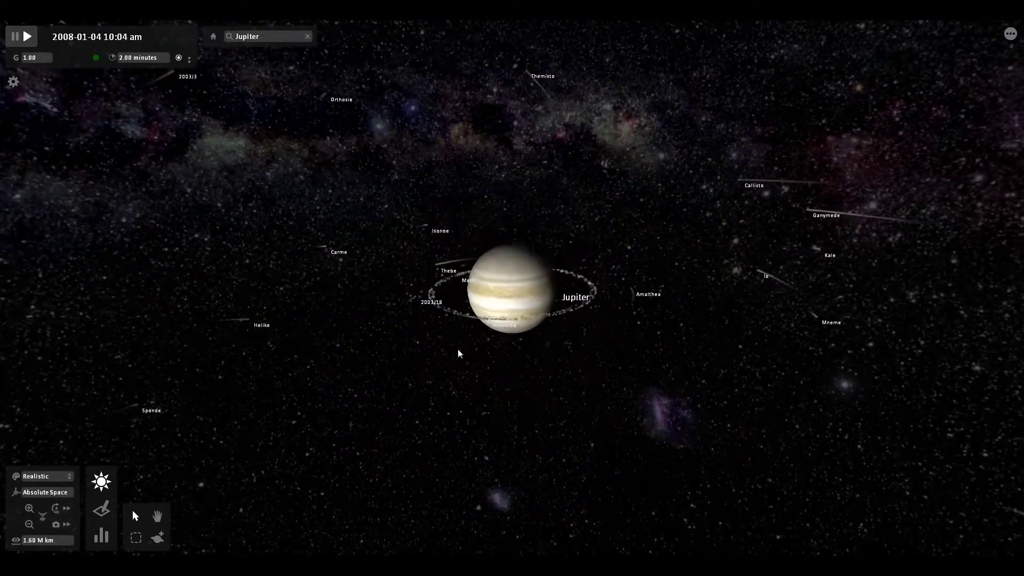
pyautogui.scroll(-4, 459, 354)
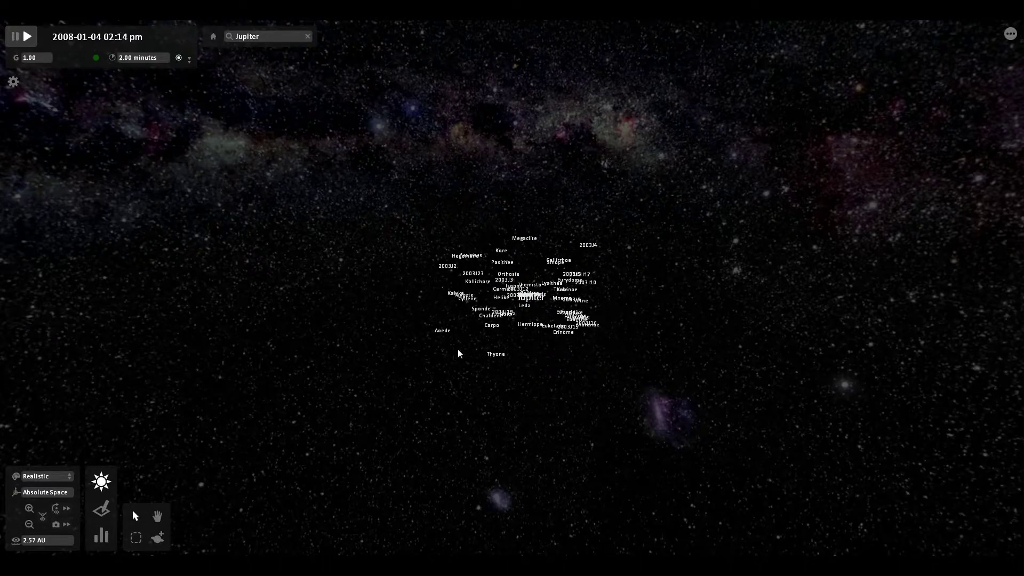
pyautogui.scroll(8, 458, 354)
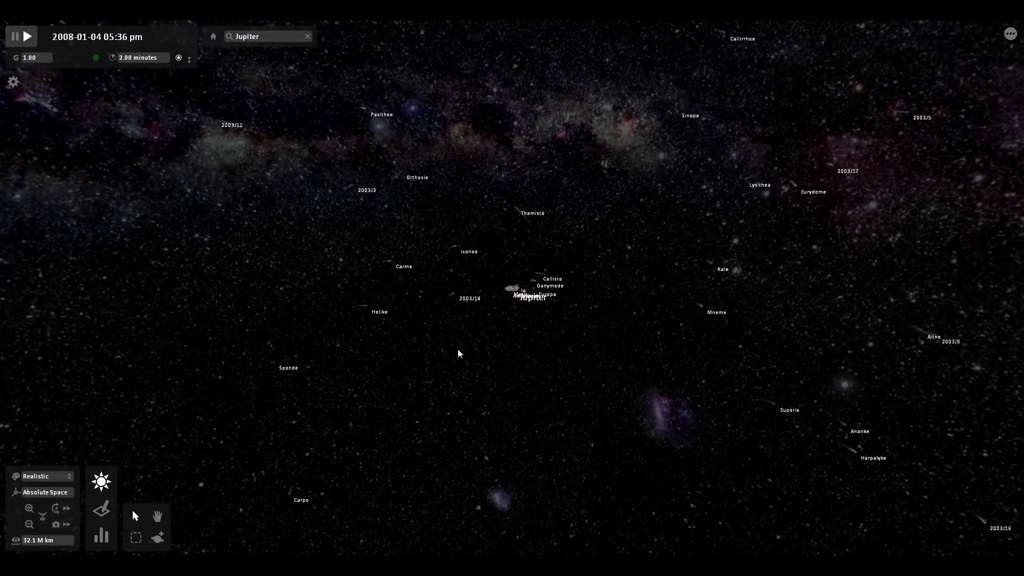
pyautogui.scroll(5, 460, 354)
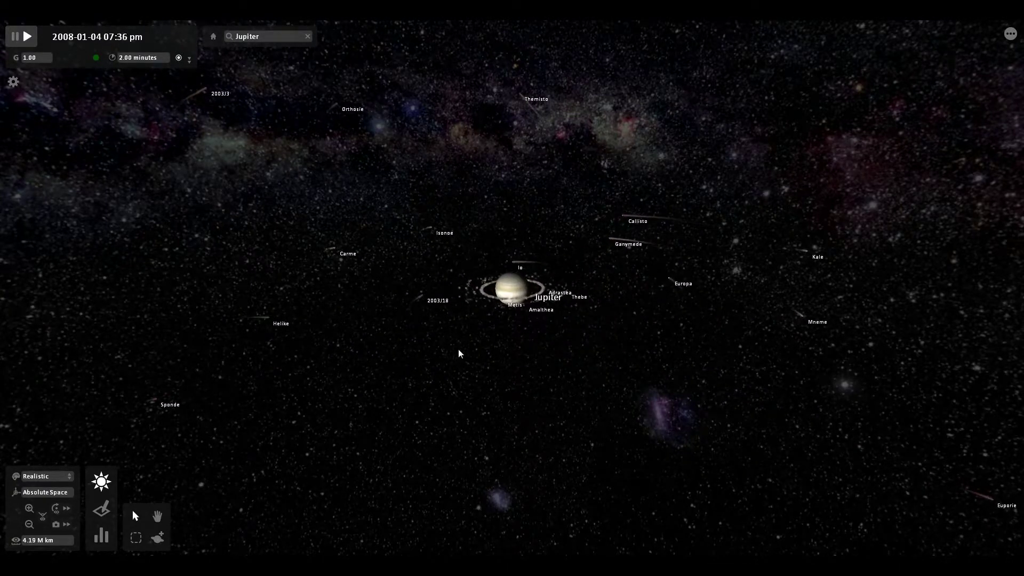